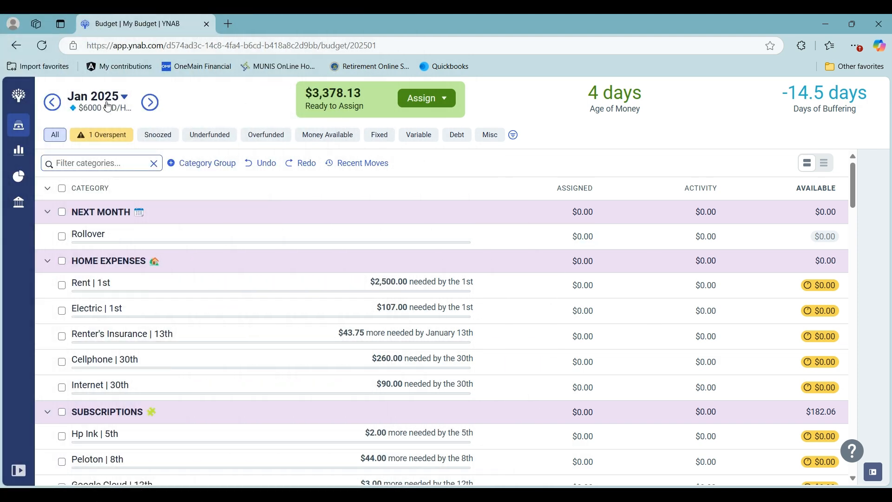
Switch the budget to December 2024 and open the Inflow Account's transactions
left_click(52, 102)
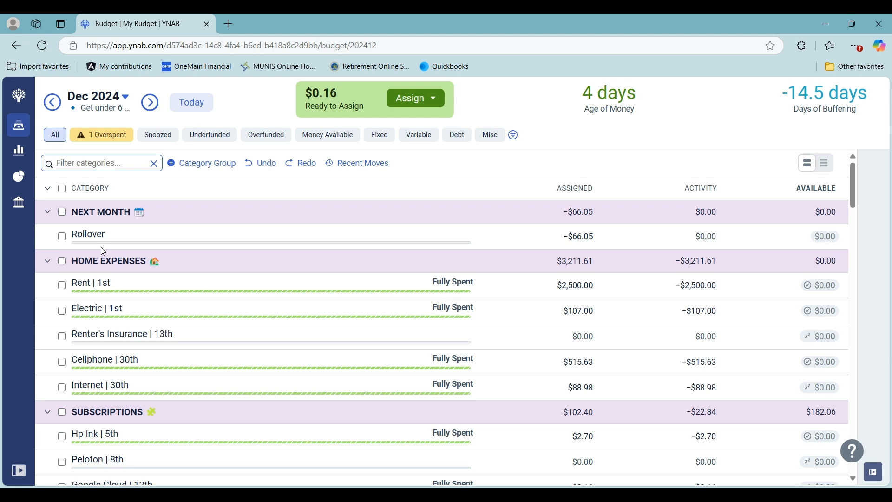
left_click(18, 470)
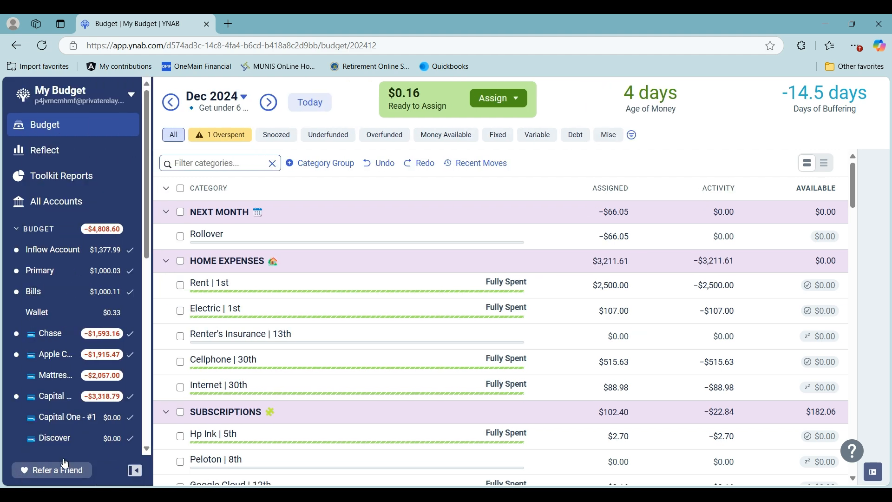
left_click(72, 257)
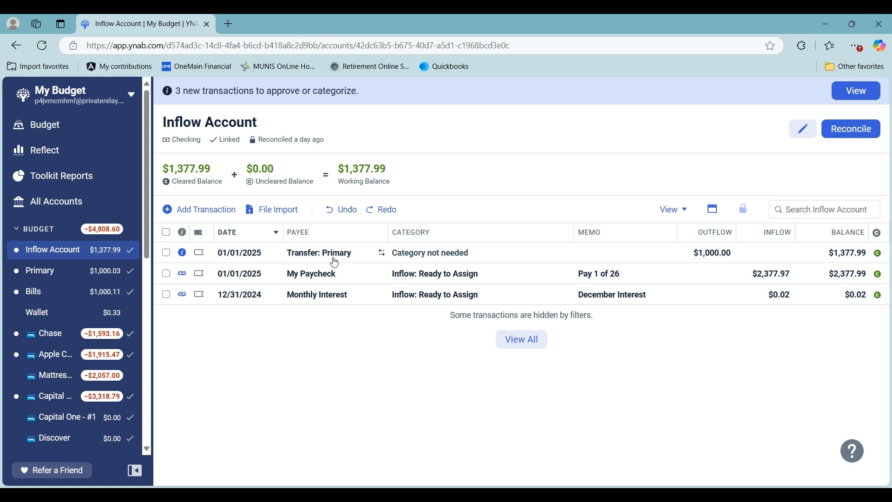
Approve the Monthly Interest, My Paycheck and Primary transfer transactions in the Inflow Account, and reconcile the account against the bank balance
left_click(182, 295)
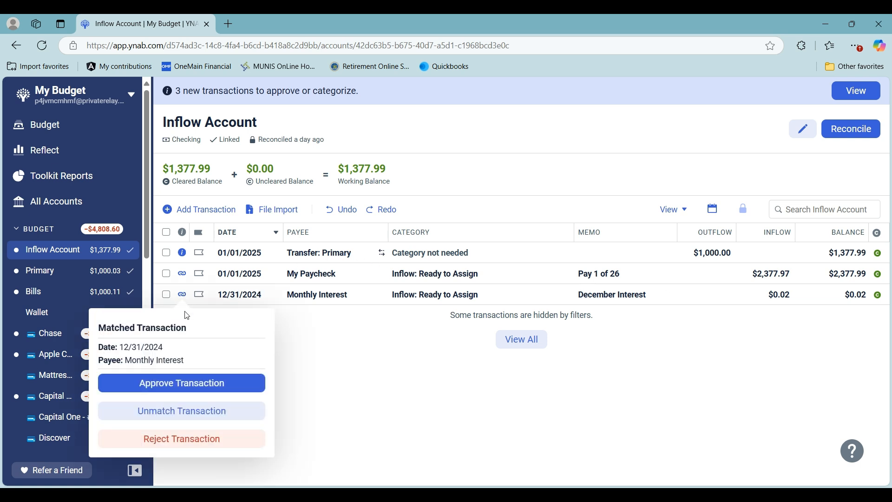
left_click(191, 386)
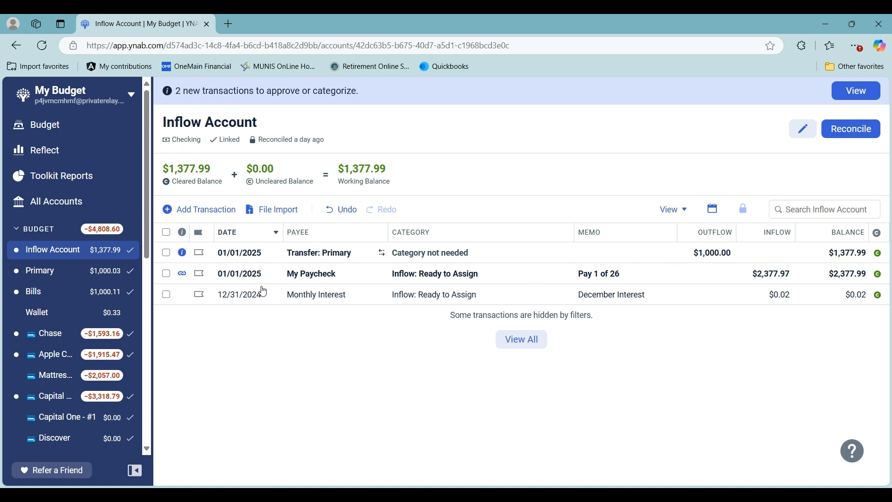
left_click(179, 277)
left_click(203, 363)
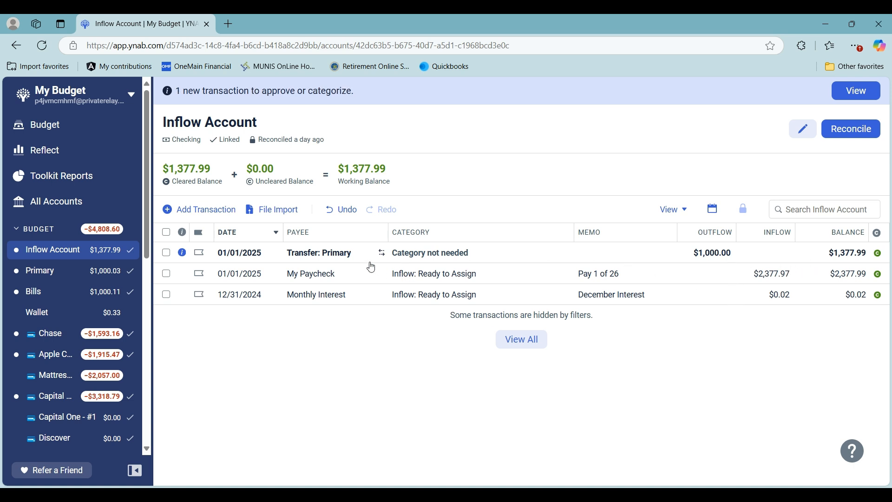
left_click(184, 254)
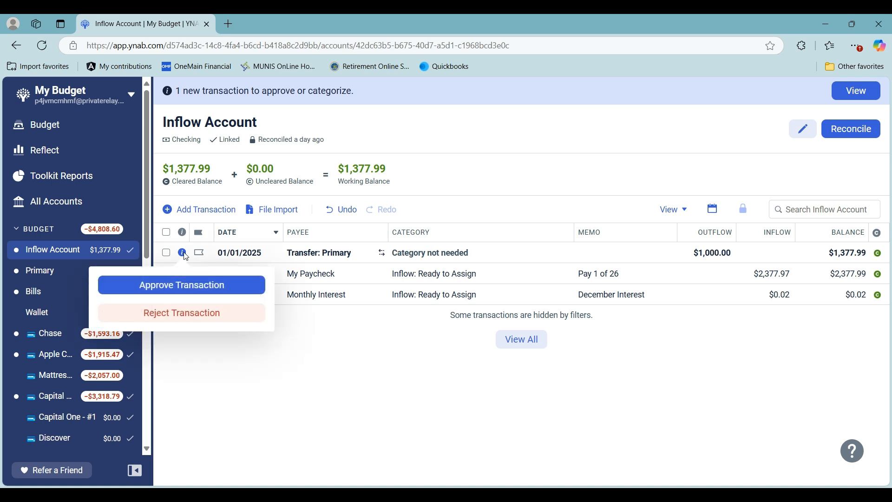
left_click(187, 290)
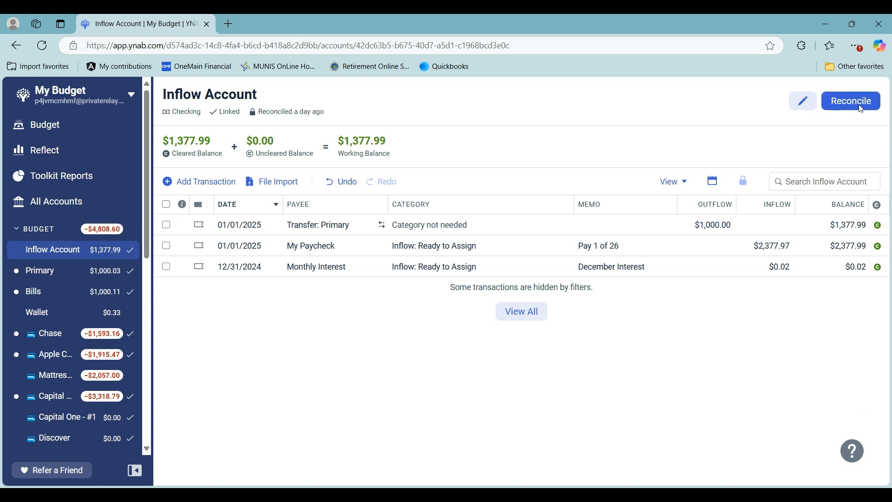
left_click(861, 108)
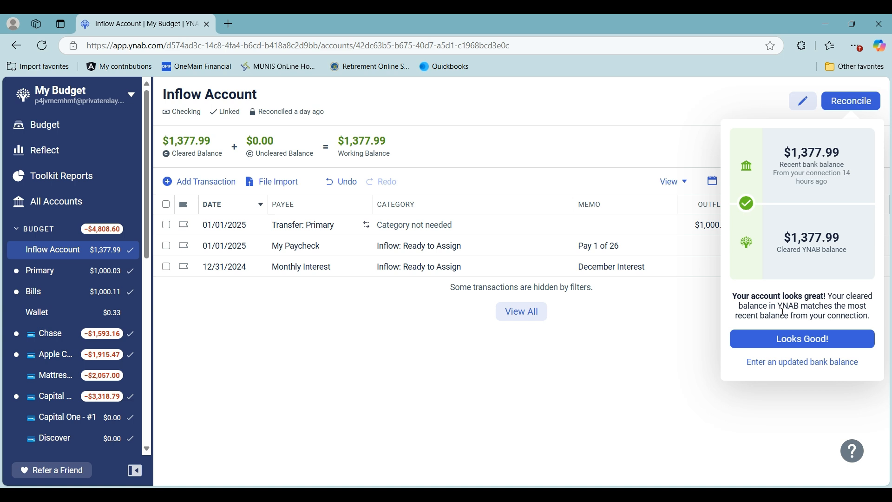
left_click(808, 347)
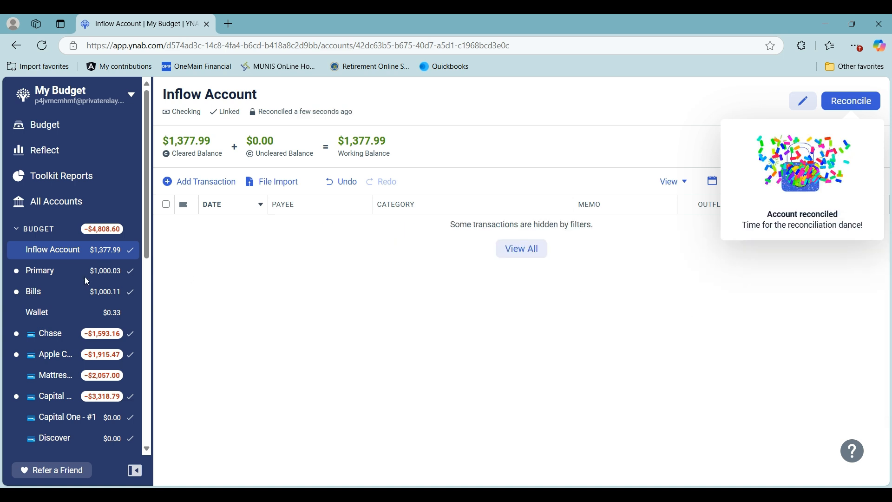
Approve the Chase payment, Monthly Interest and Inflow Account transfer in the Primary account, and reconcile it against the bank balance
left_click(41, 276)
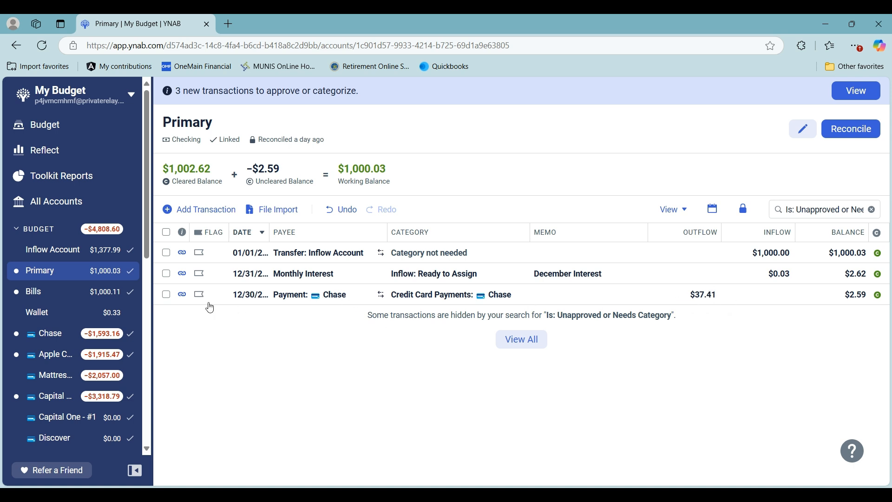
left_click(184, 296)
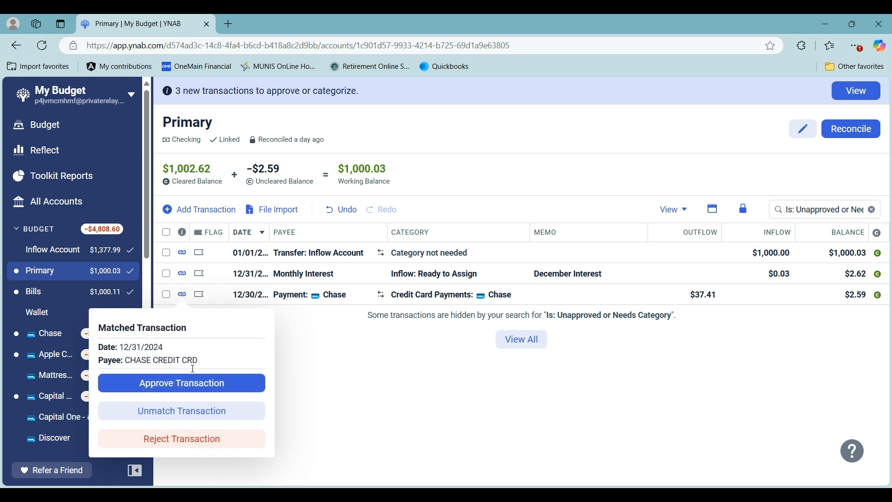
left_click(197, 387)
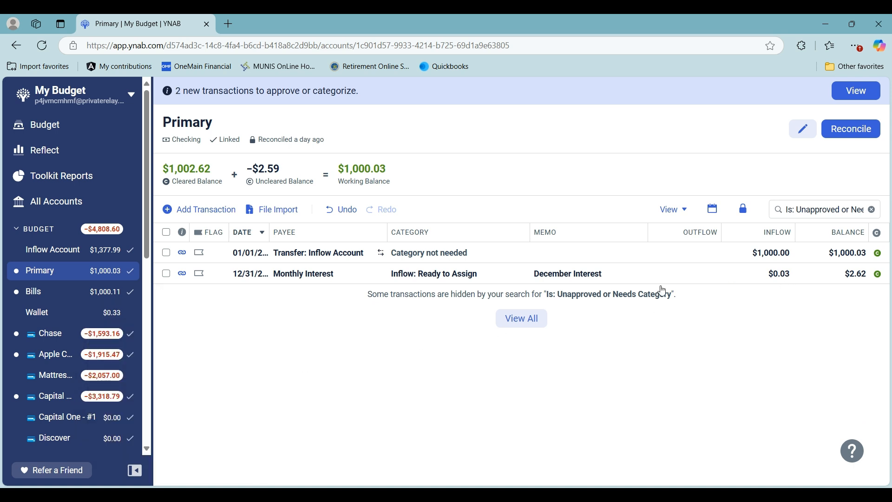
left_click(183, 275)
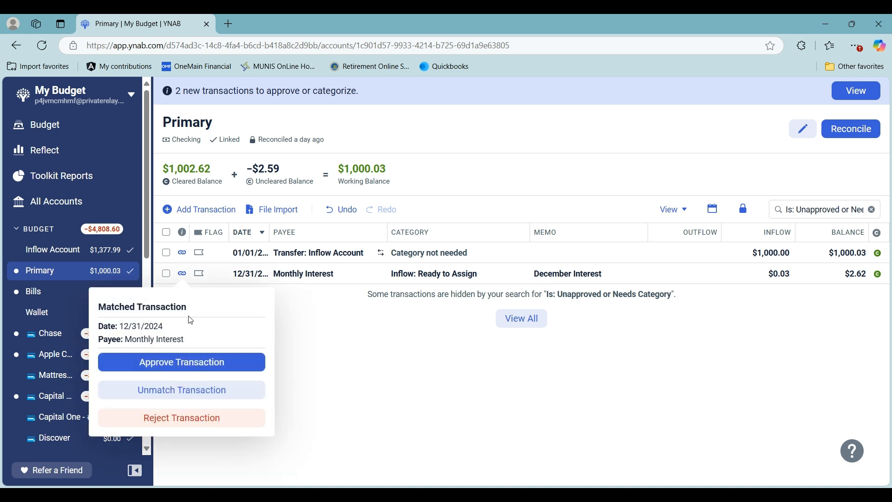
left_click(189, 361)
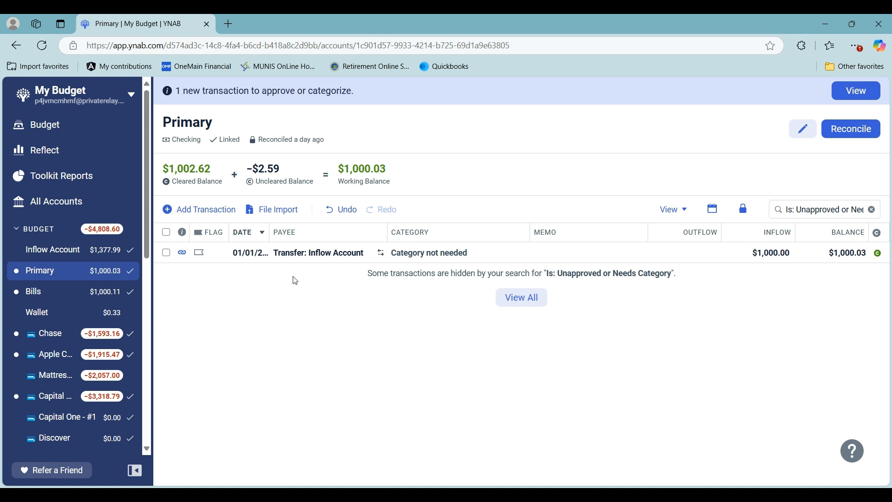
left_click(182, 252)
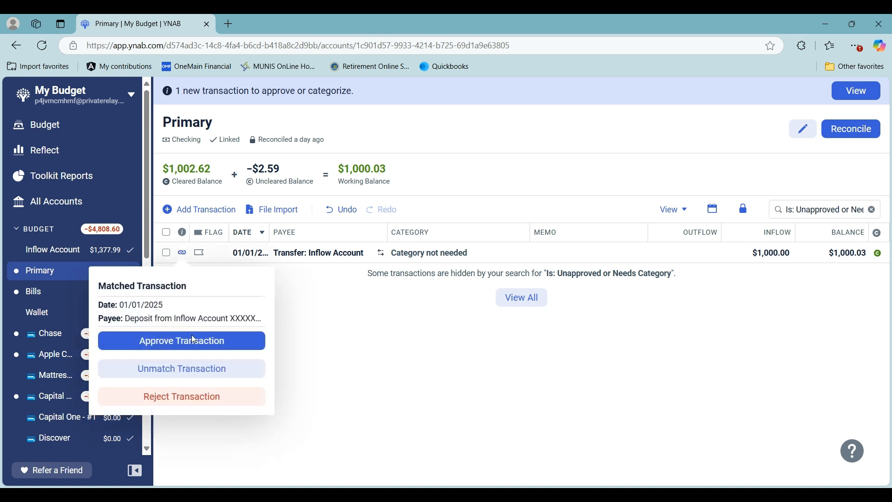
left_click(194, 341)
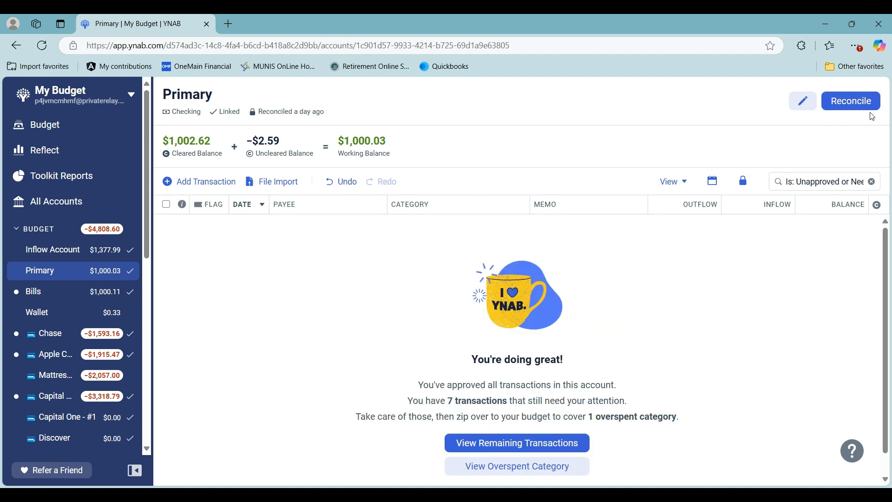
left_click(875, 101)
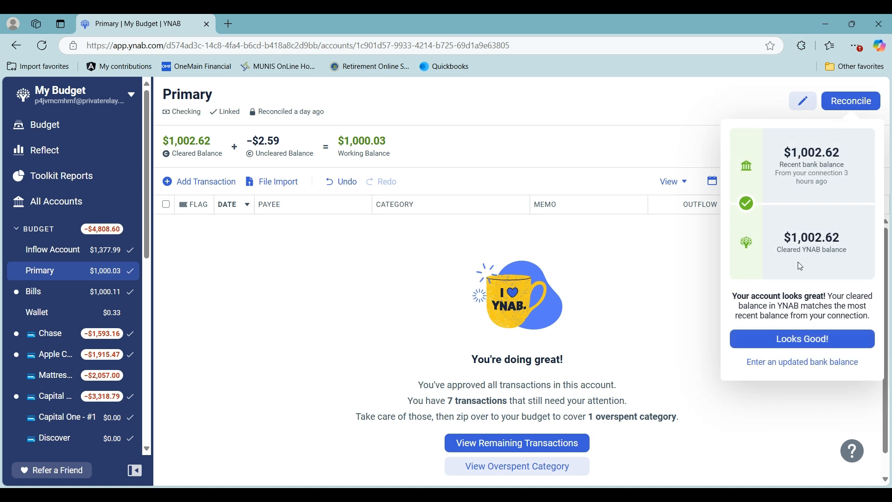
left_click(782, 346)
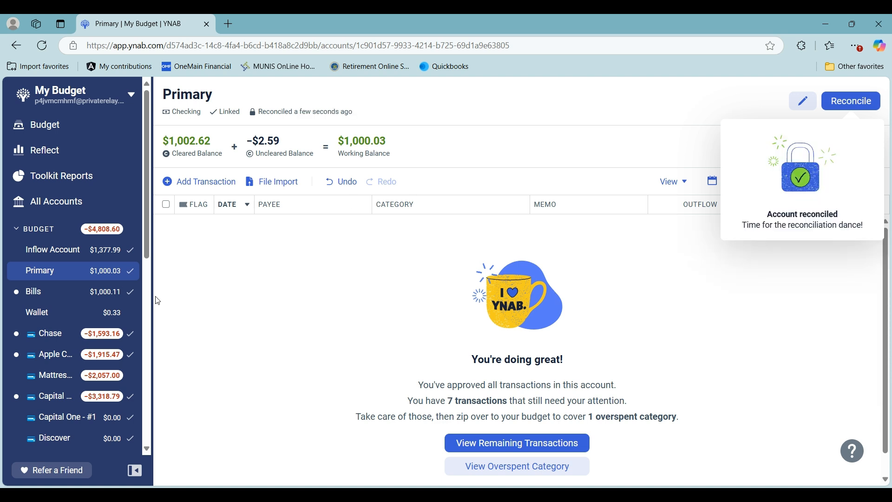
Approve the Monthly Interest and Hubby inflows in the Bills account, and reconcile it against the bank balance
left_click(38, 293)
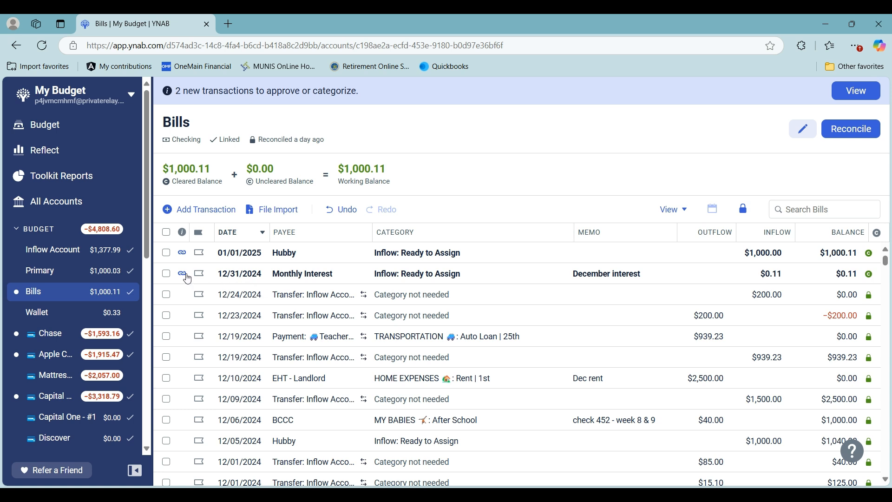
left_click(182, 274)
left_click(197, 371)
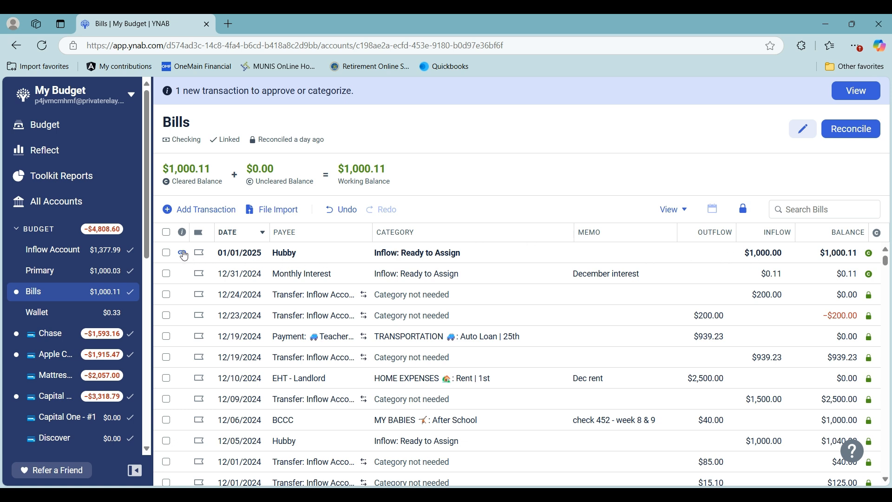
left_click(184, 255)
left_click(209, 344)
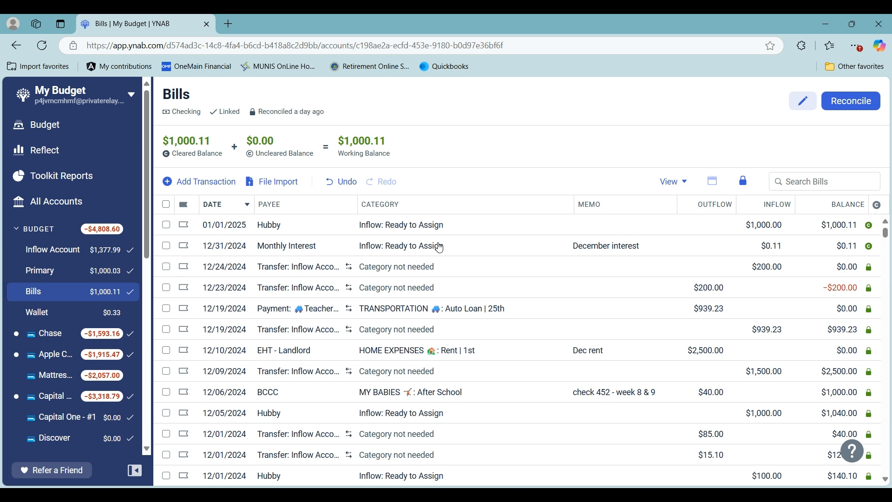
left_click(865, 101)
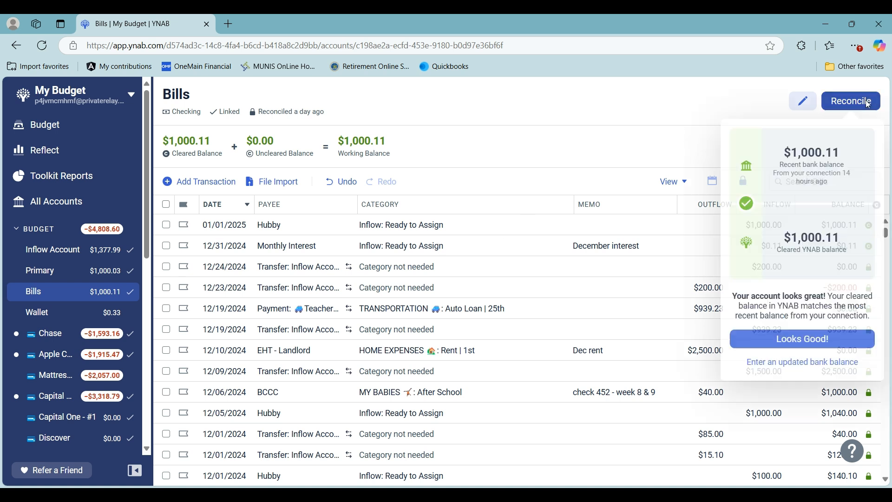
left_click(753, 341)
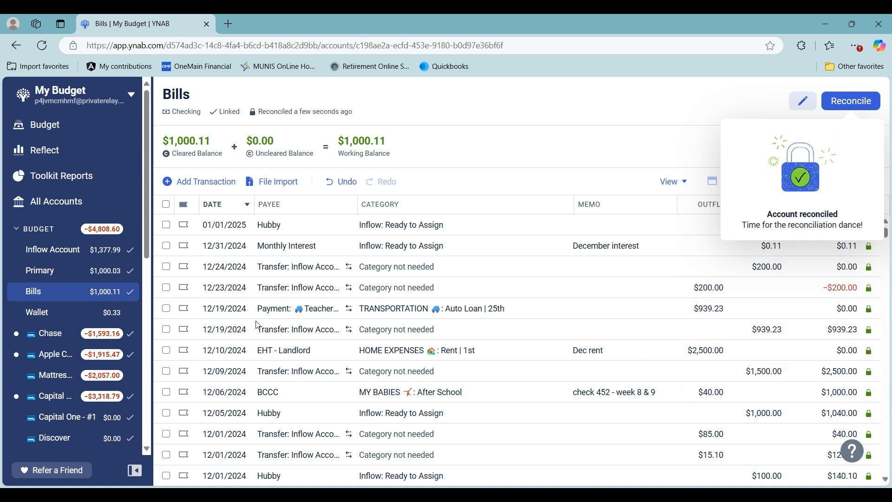
Approve the matched King Kullen split transaction in the Chase credit card account, and reconcile the card against the bank balance
left_click(37, 337)
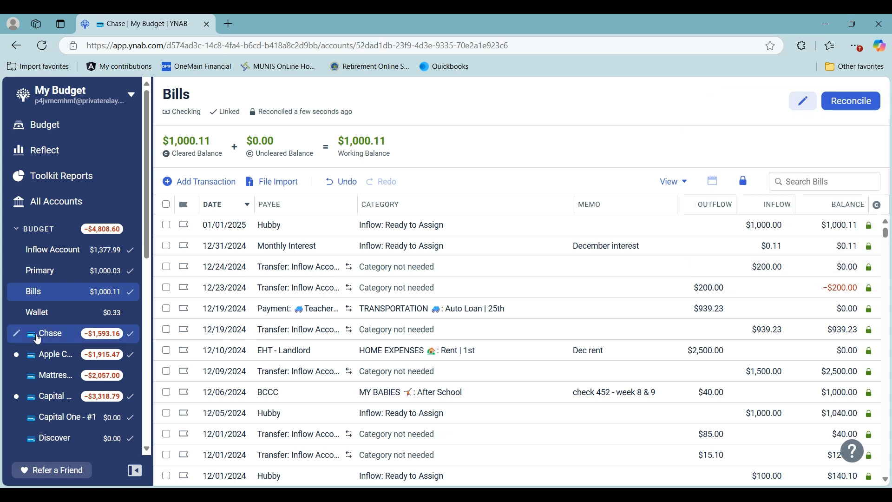
scroll(372, 349, "down", 5)
scroll(372, 349, "up", 5)
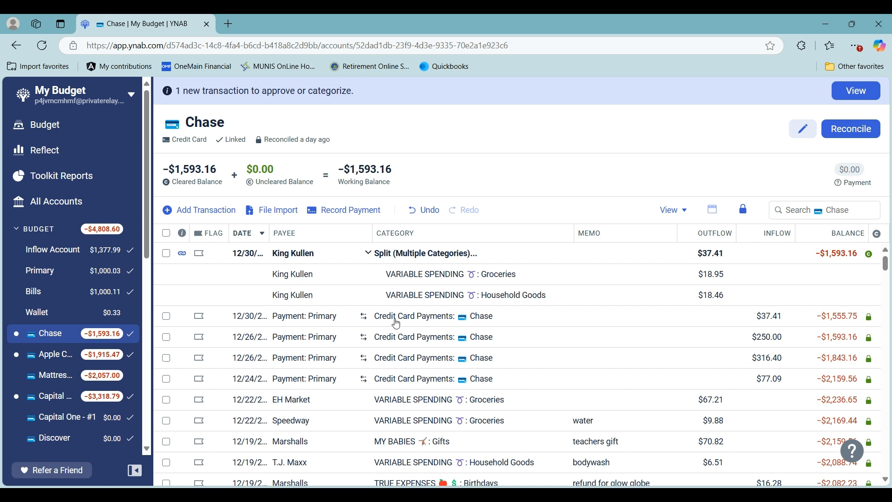
left_click(178, 257)
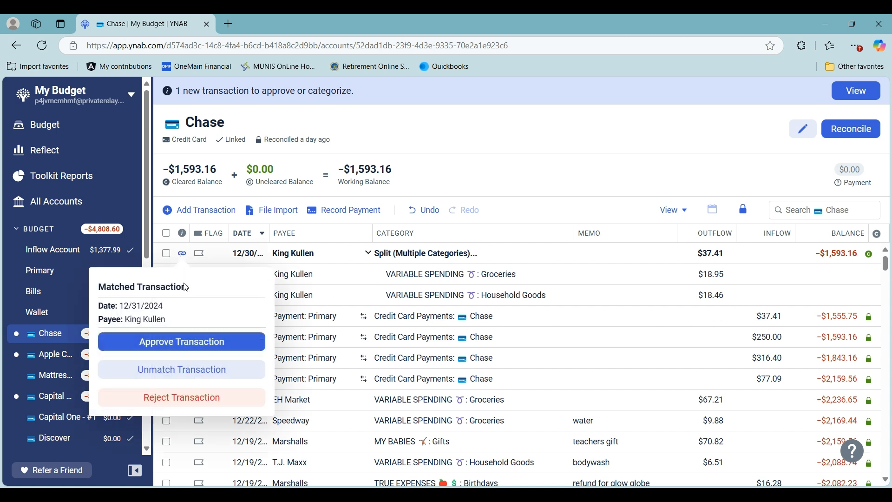
left_click(191, 342)
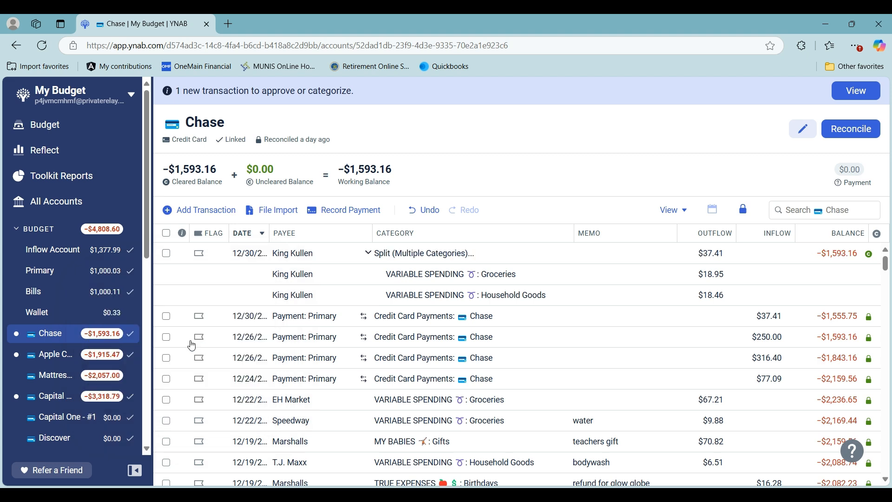
left_click(852, 90)
left_click(866, 102)
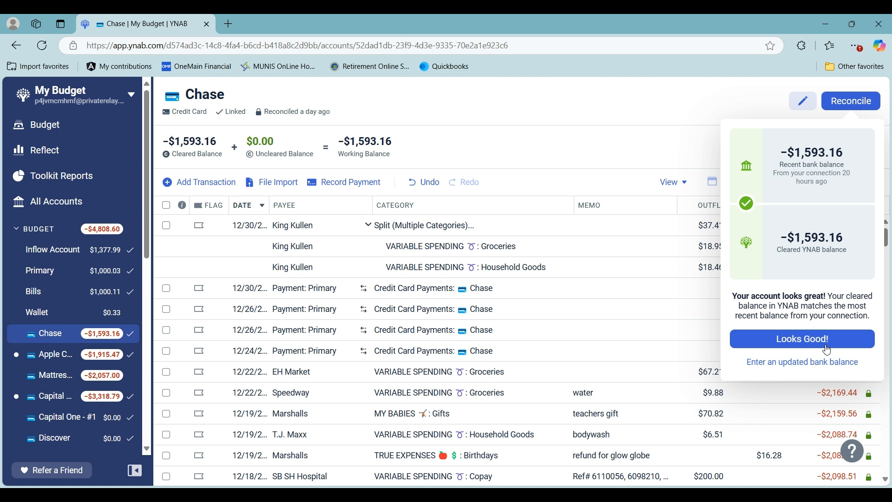
left_click(820, 345)
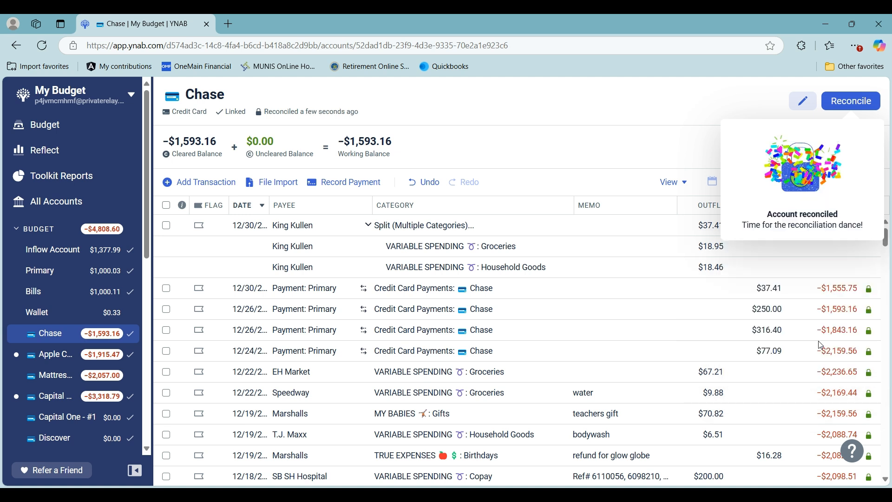
Approve the matched 12/31 payment from Apple HYSA in the Apple Card account
left_click(55, 355)
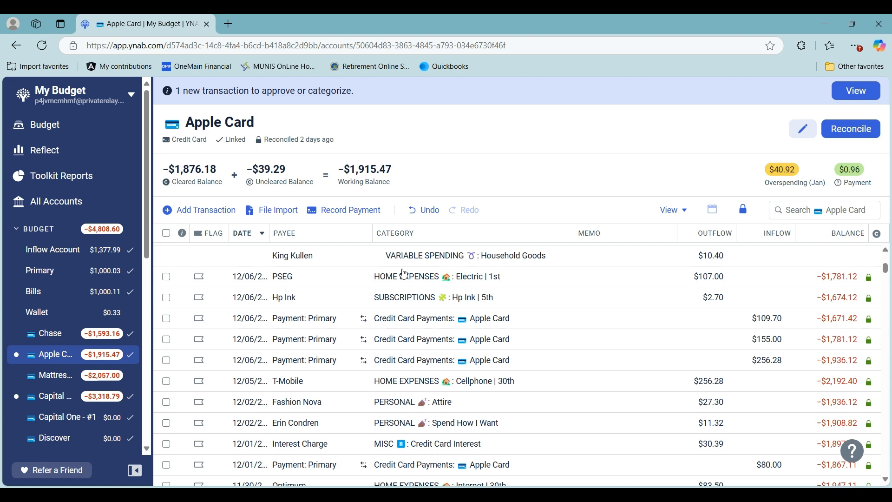
scroll(304, 271, "up", 15)
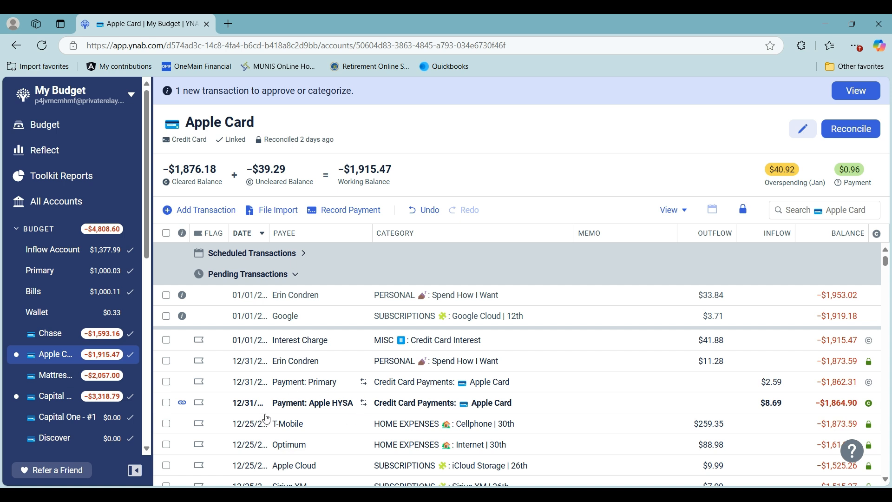
left_click(185, 411)
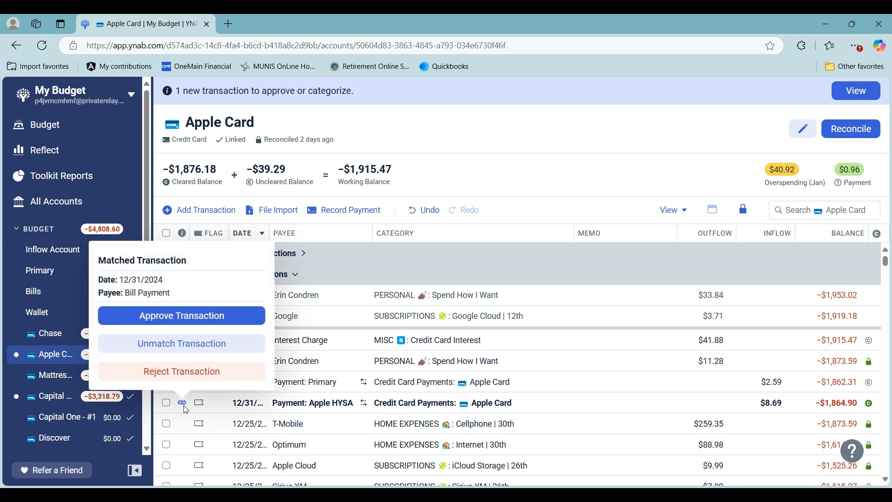
left_click(190, 320)
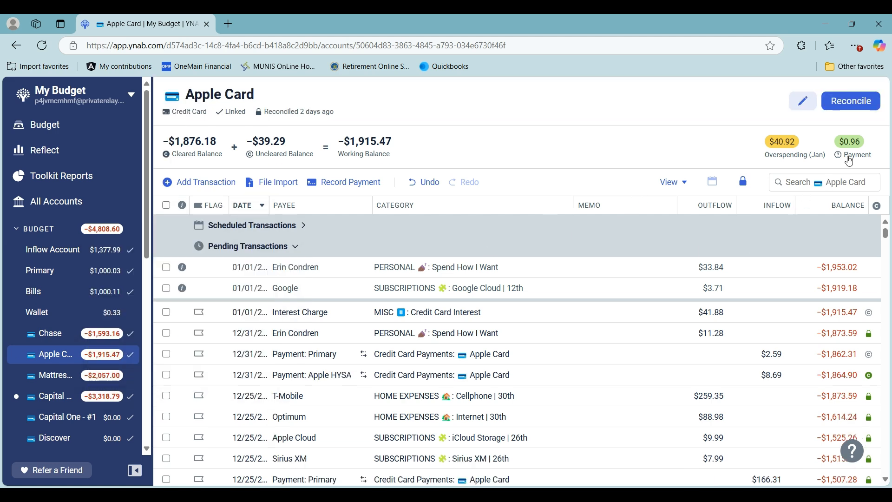
Try to reconcile the Apple Card, marking the $2.59 Payment: Primary inflow and the $41.88 Interest Charge as cleared
left_click(858, 101)
left_click(788, 209)
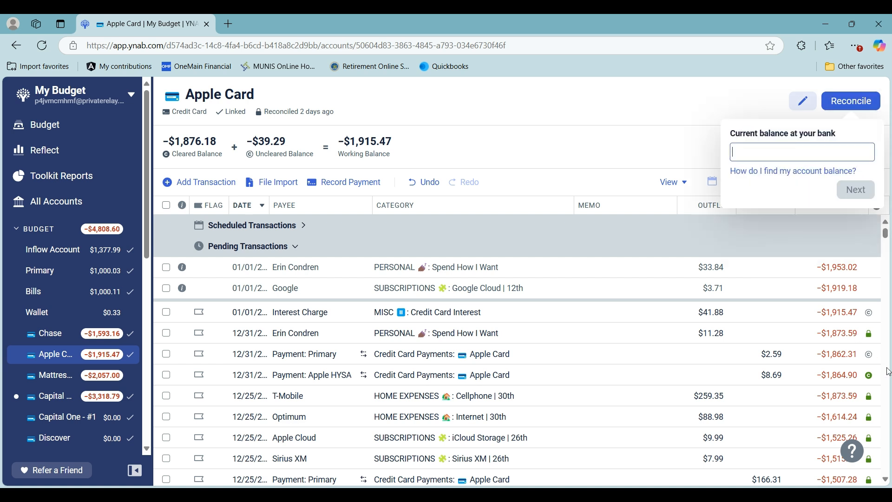
left_click(664, 144)
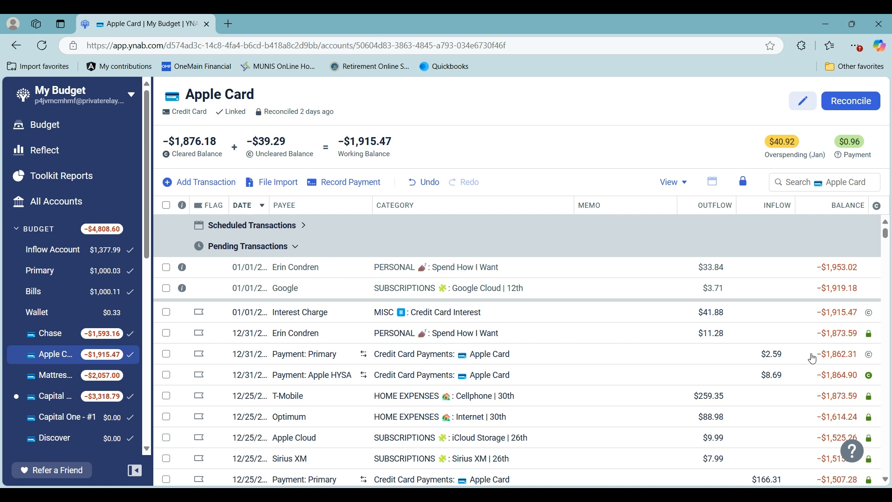
left_click(869, 354)
left_click(851, 101)
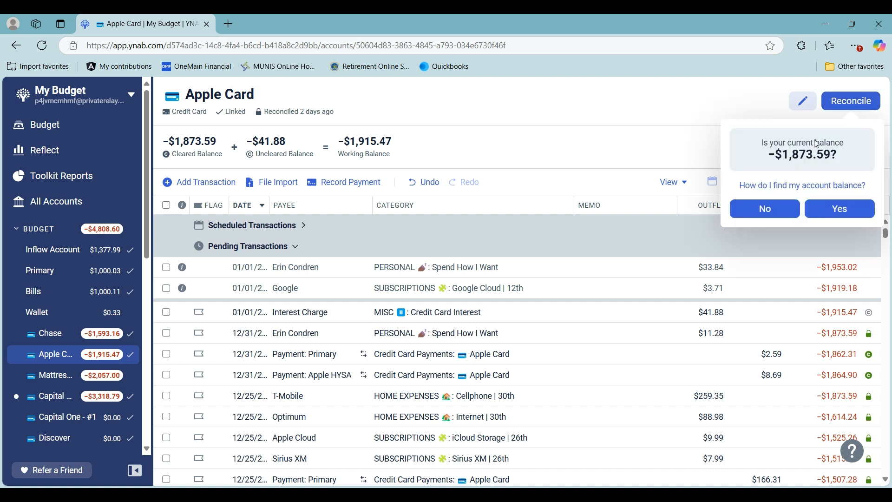
left_click(764, 208)
left_click(868, 314)
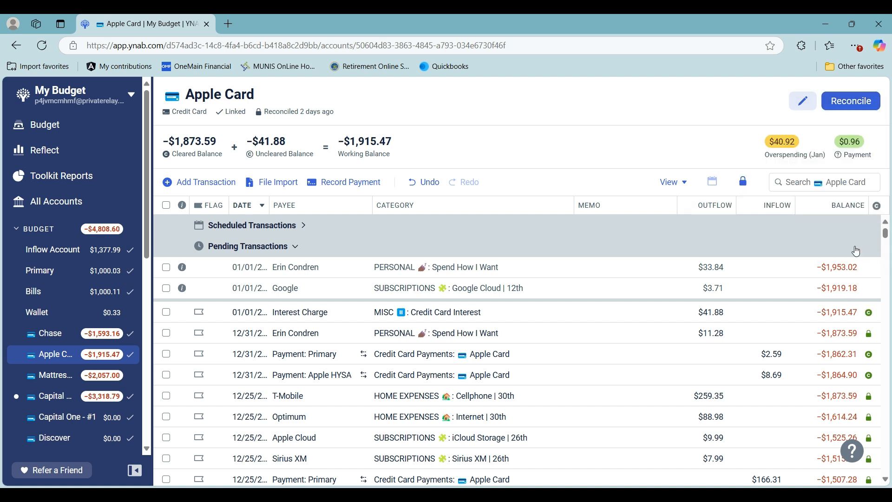
left_click(837, 101)
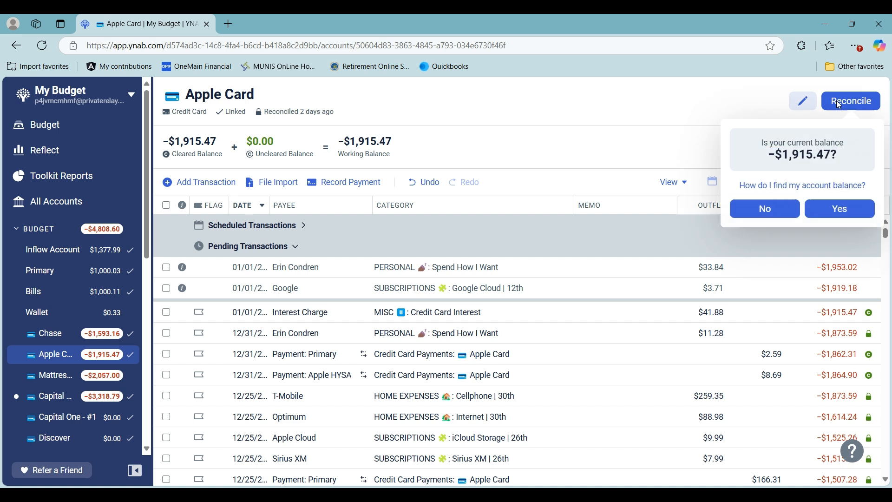
left_click(714, 100)
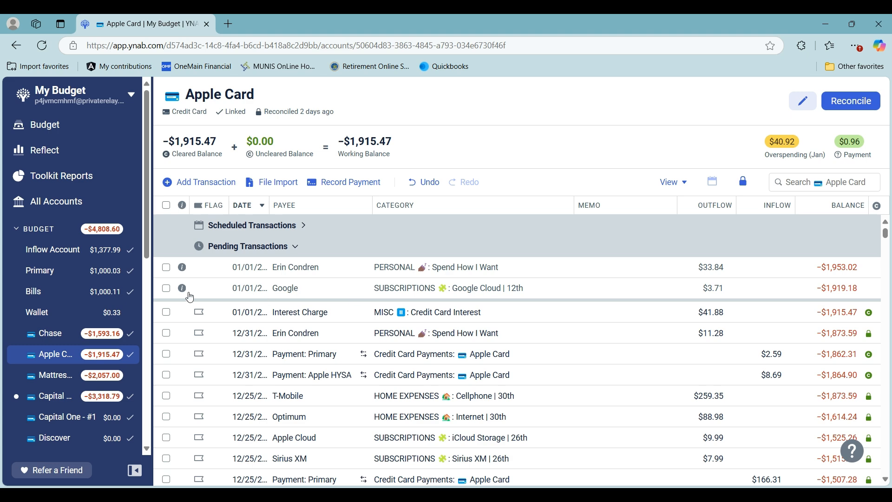
Enter the pending $3.71 Google transaction in the Apple Card account under Spend How I Want, and mark it as cleared
left_click(482, 291)
left_click(482, 291)
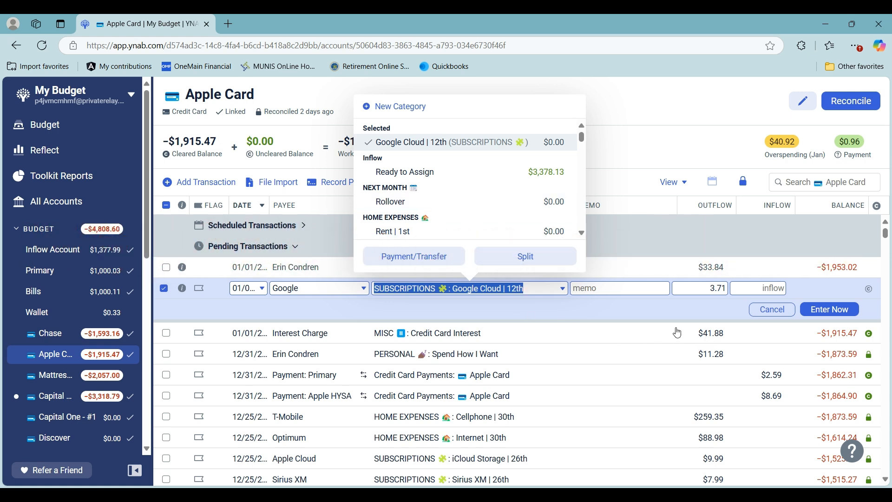
type("spend")
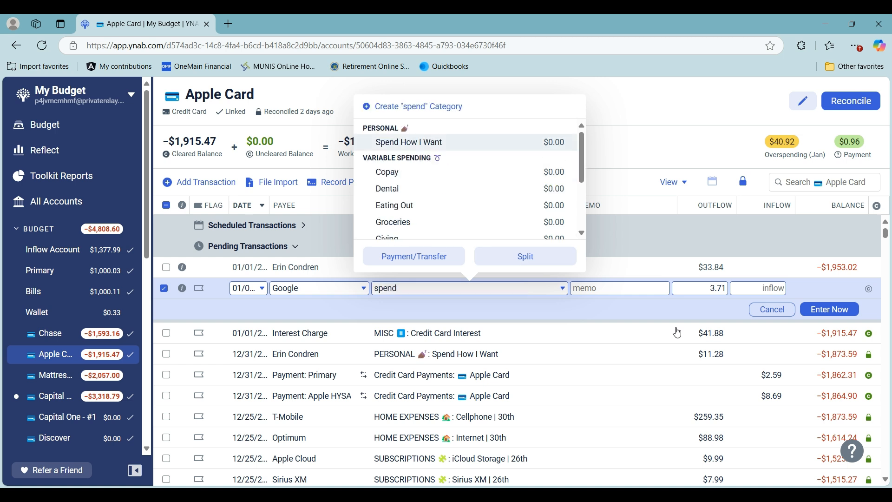
key("Return")
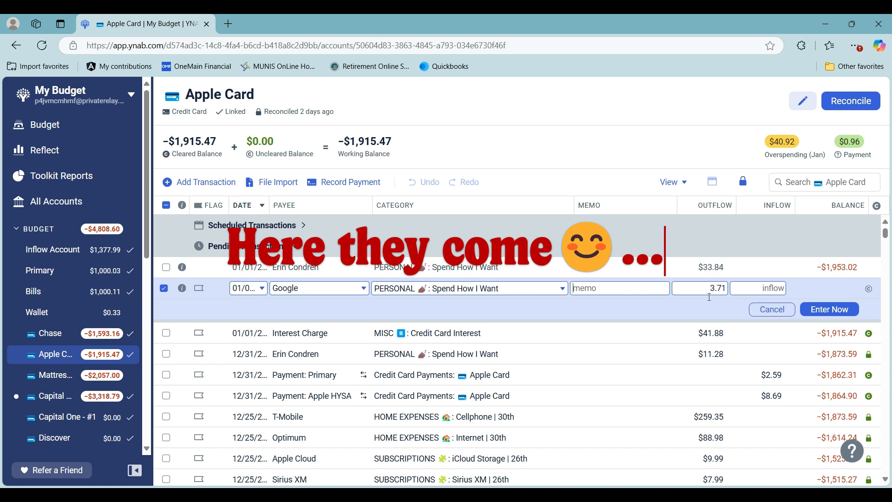
left_click(837, 317)
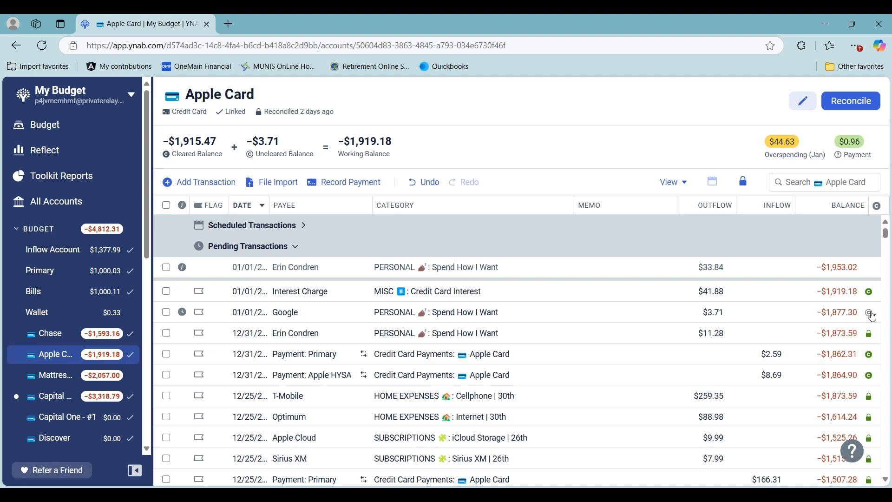
left_click(869, 313)
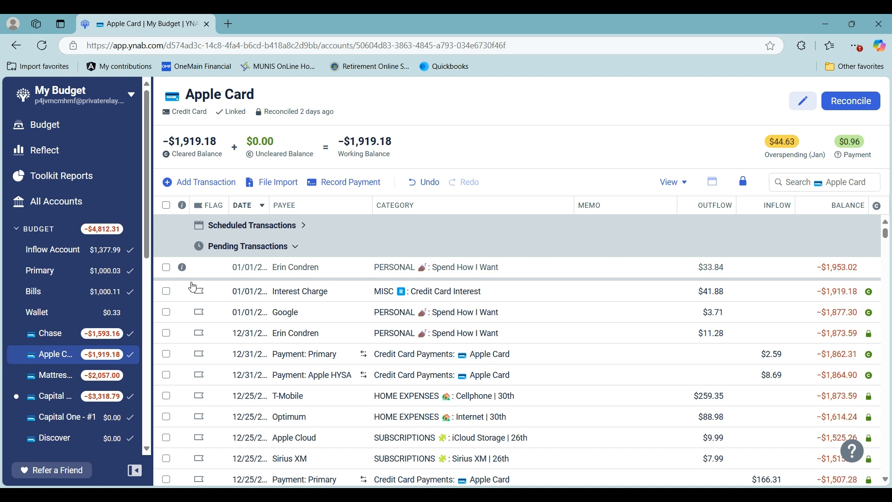
Enter the pending $33.84 Erin Condren transaction, mark it as cleared, and try to reconcile the Apple Card again
left_click(182, 269)
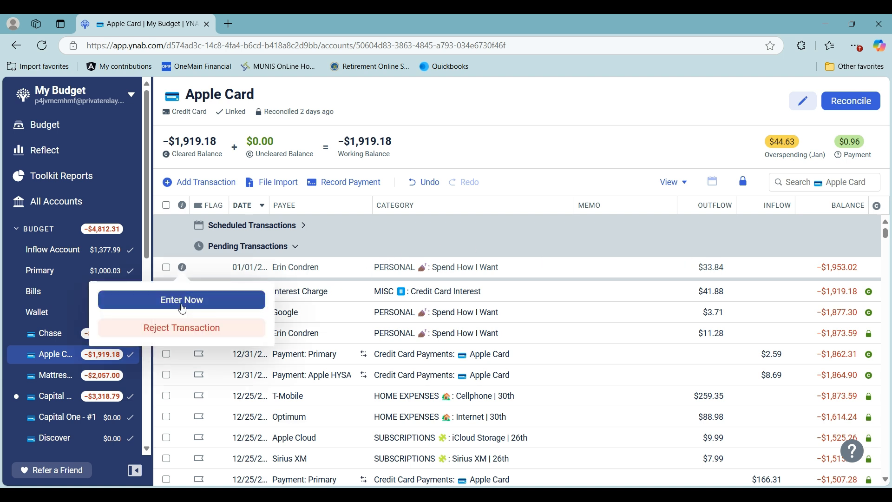
left_click(181, 301)
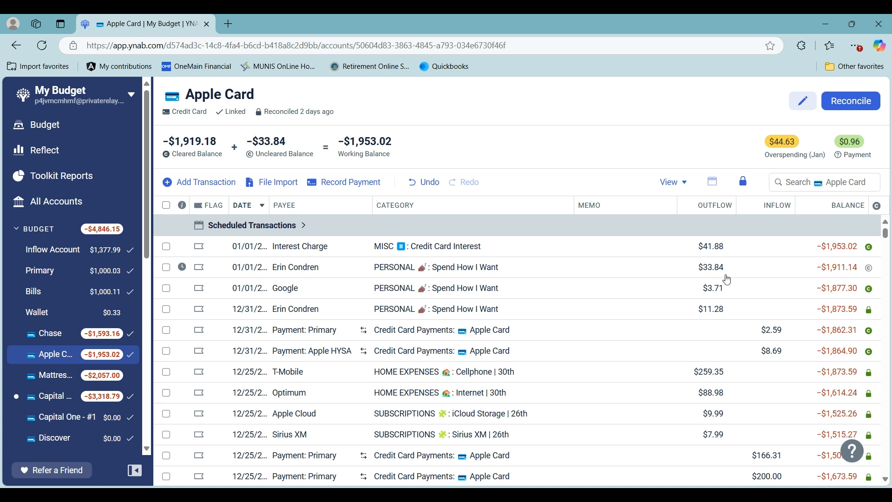
left_click(871, 273)
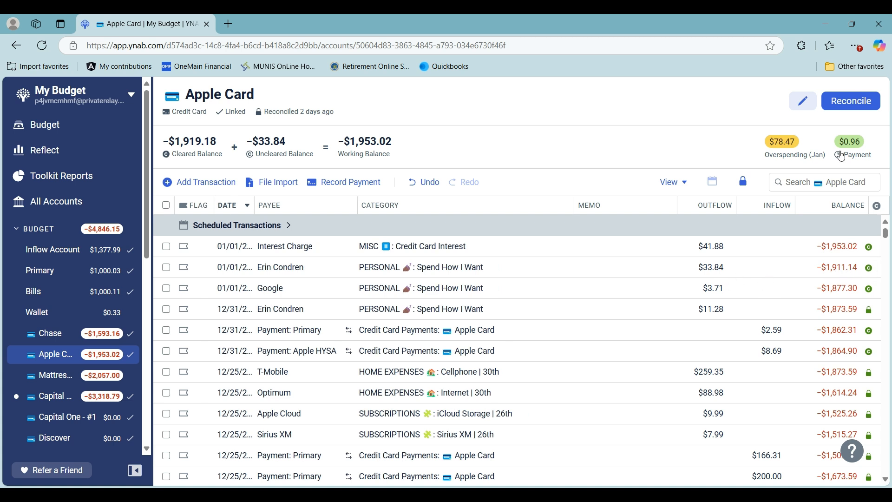
left_click(849, 106)
left_click(785, 206)
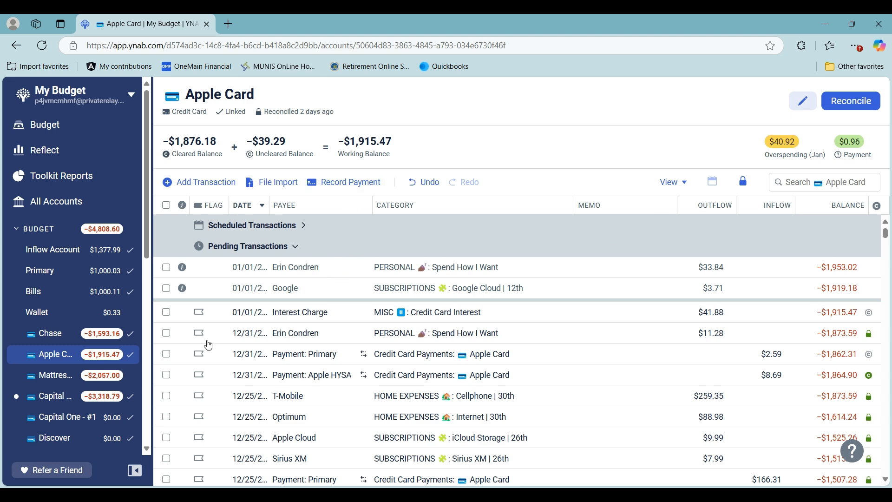
In the Capital One - #2 account, set the new Heras Fuel Oil transaction's date to January 1, 2025 and approve it
left_click(41, 399)
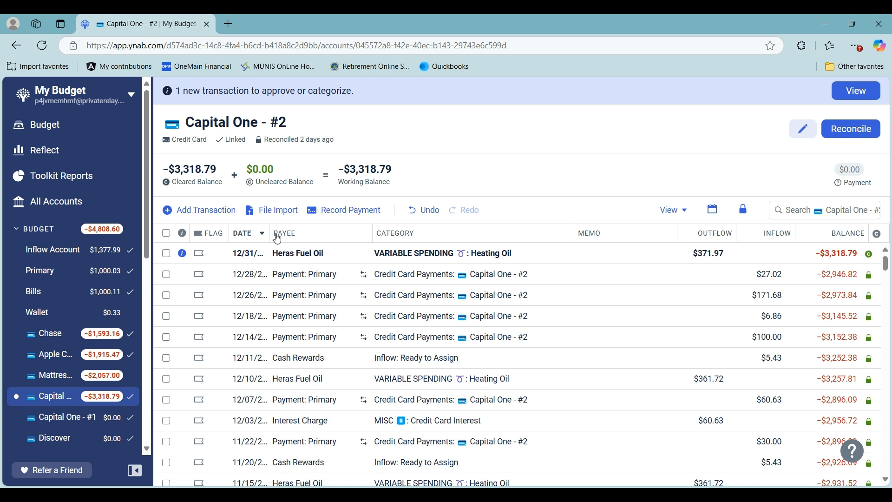
left_click(250, 259)
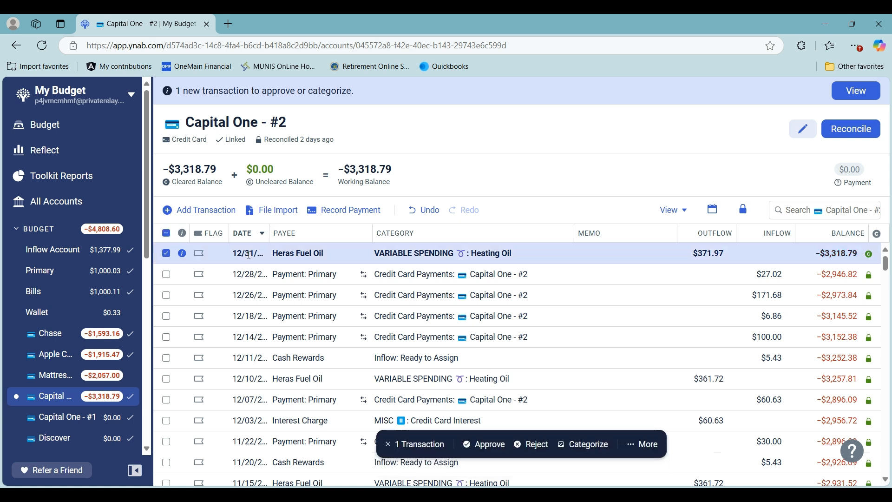
left_click(249, 259)
left_click(296, 287)
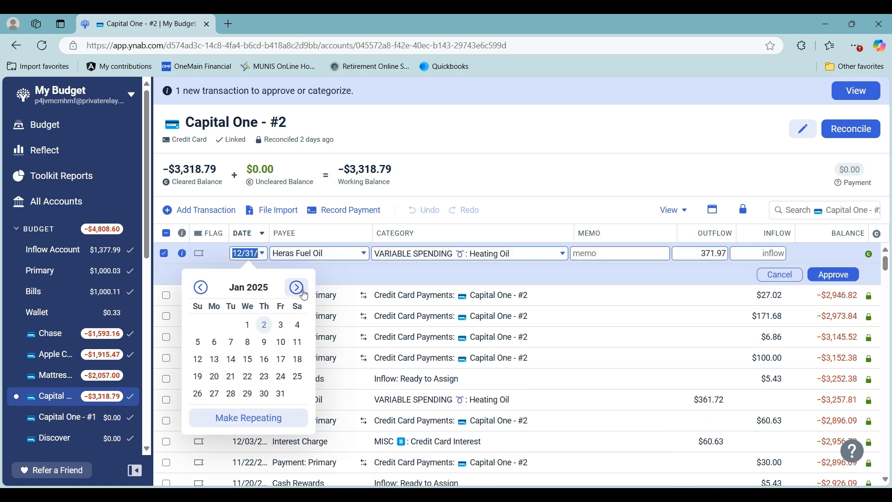
left_click(249, 325)
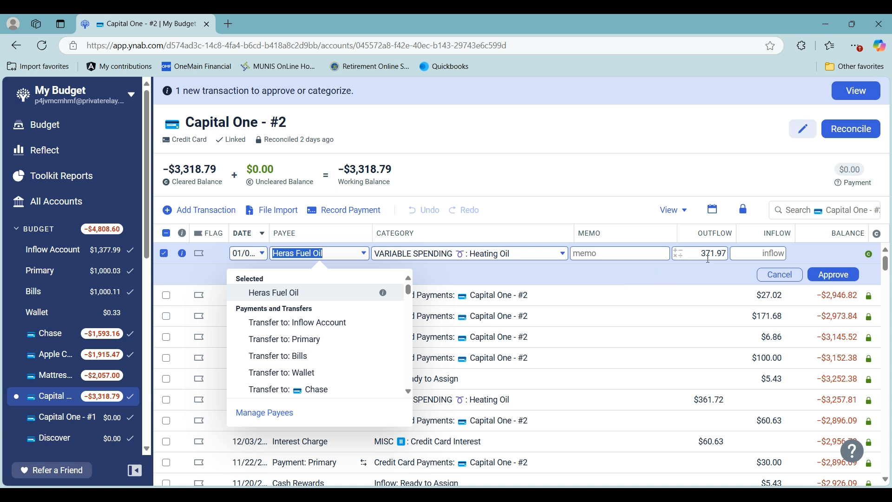
left_click(841, 274)
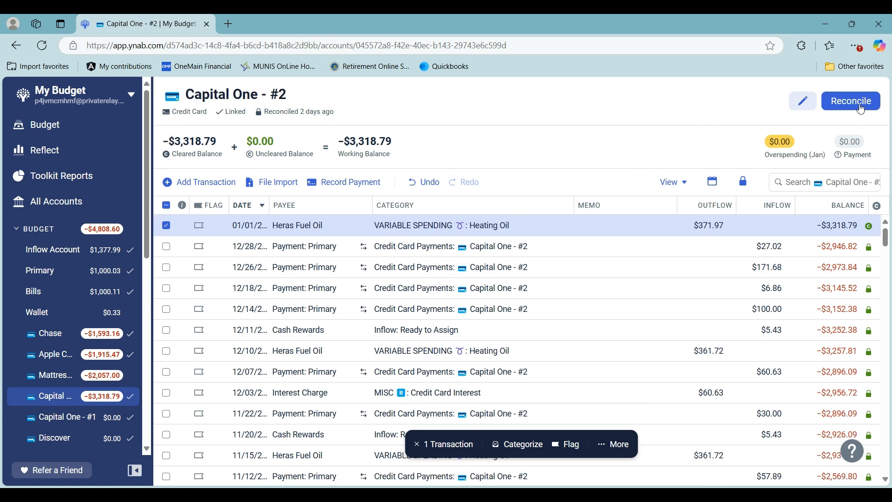
Reconcile the Capital One - #2 card against the connected bank balance, and deselect the Heras Fuel Oil transaction
left_click(861, 108)
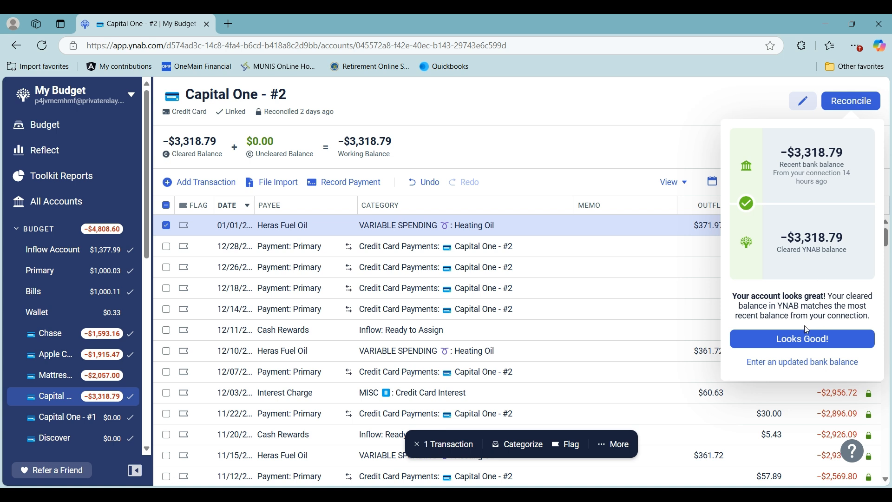
left_click(795, 340)
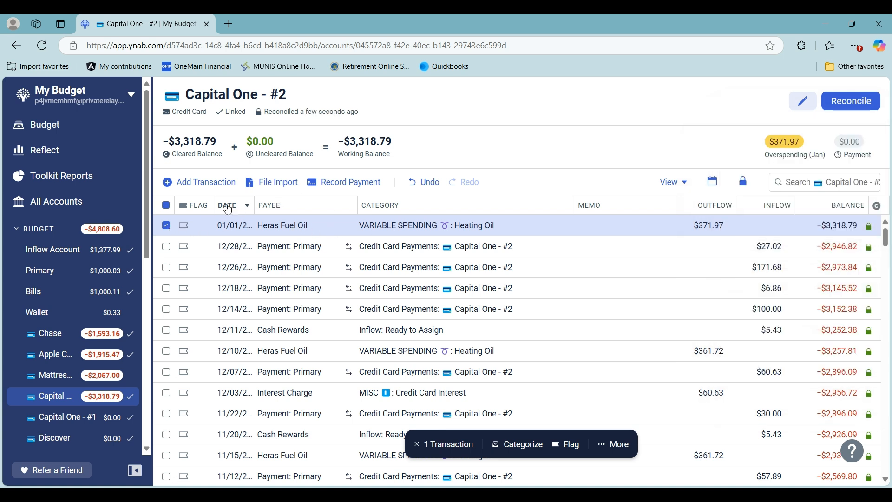
left_click(166, 226)
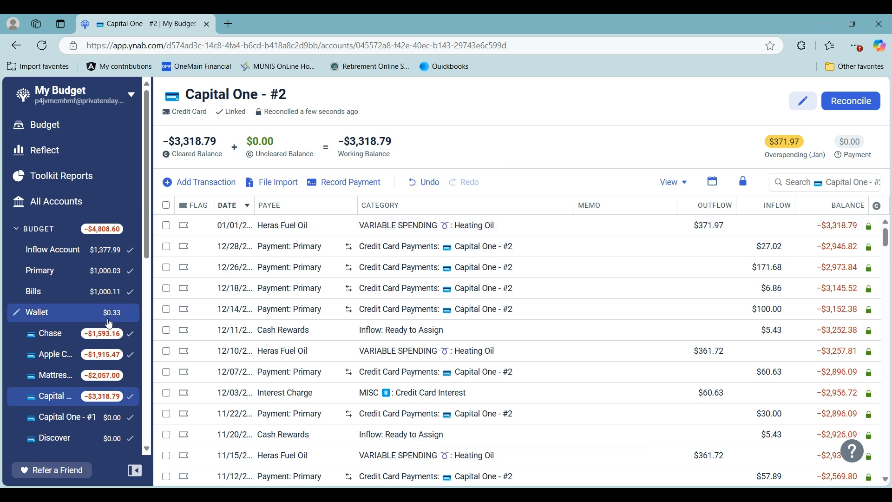
In the Apple HYSA account, change the $0.96 Interest Charge payee to Monthly Interest with category Ready to Assign, and approve it
scroll(108, 321, "down", 4)
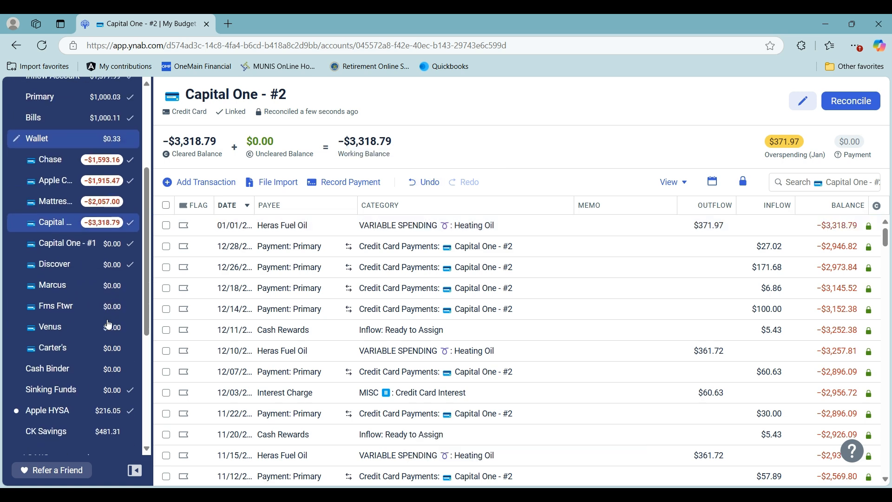
left_click(40, 412)
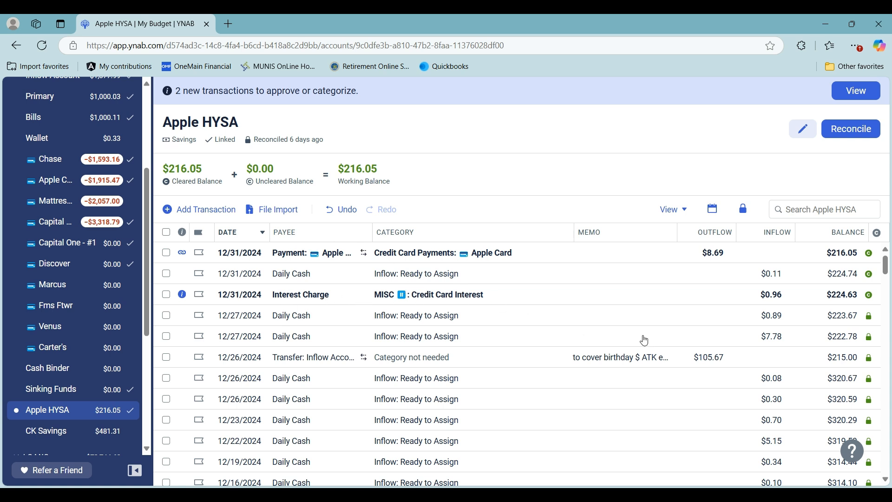
left_click(422, 296)
left_click(422, 296)
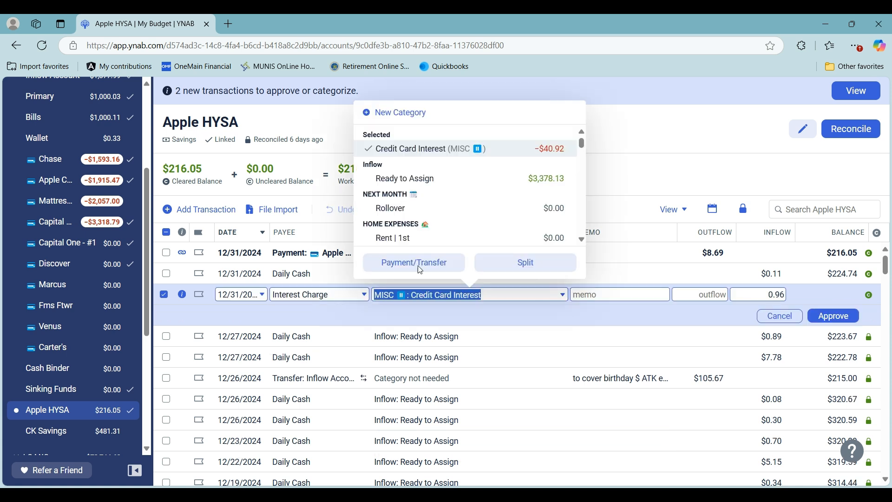
type("mon")
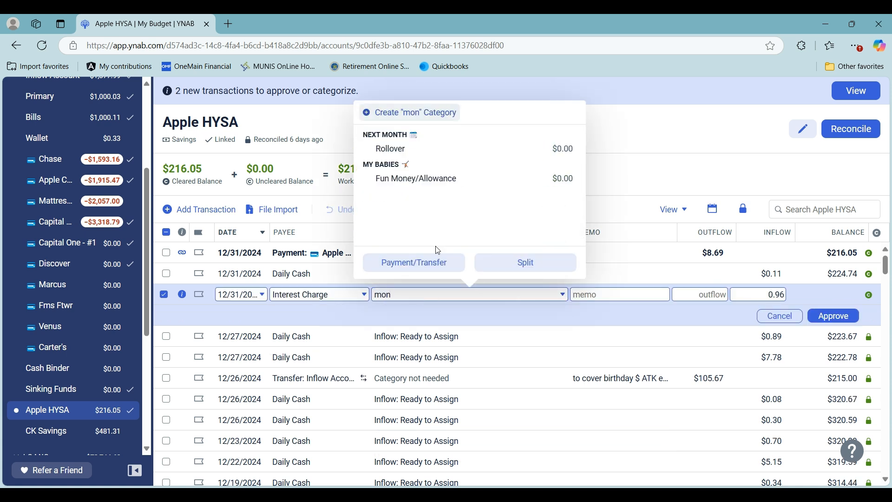
left_click(427, 326)
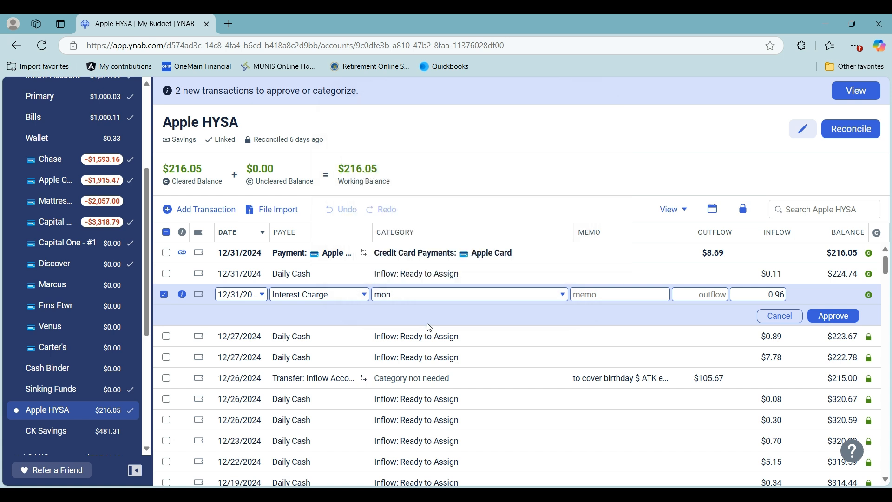
left_click(289, 297)
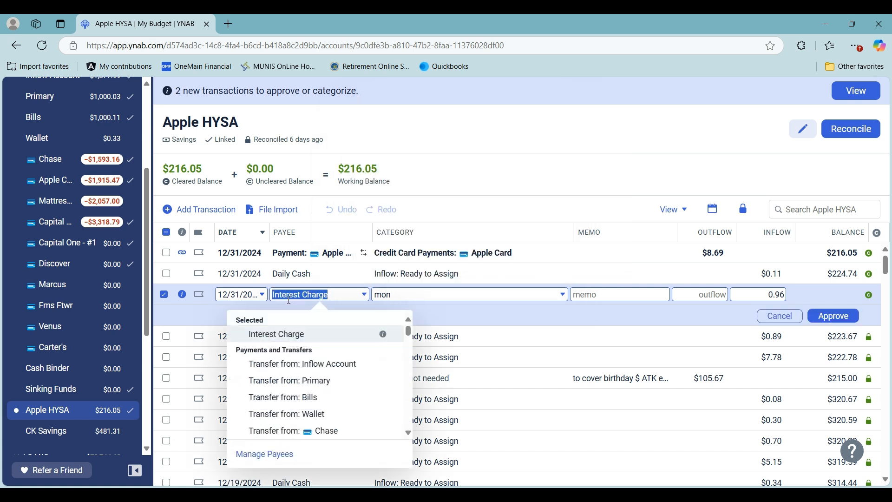
type("month")
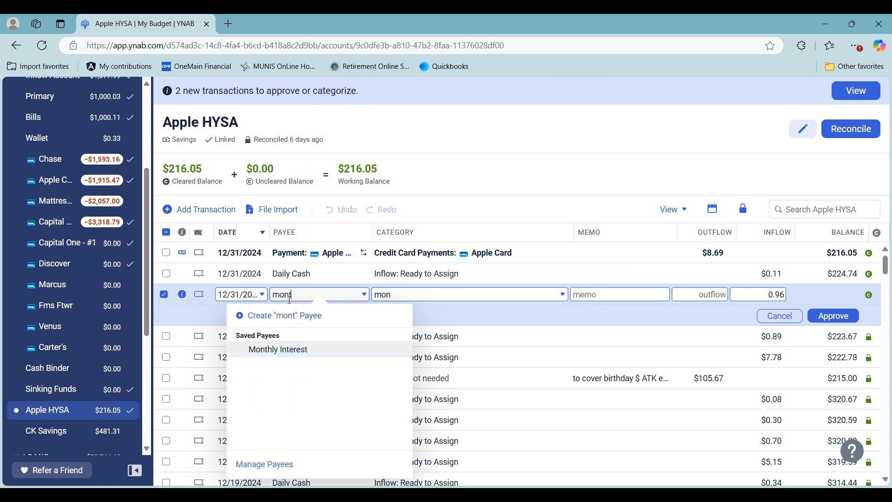
left_click(285, 349)
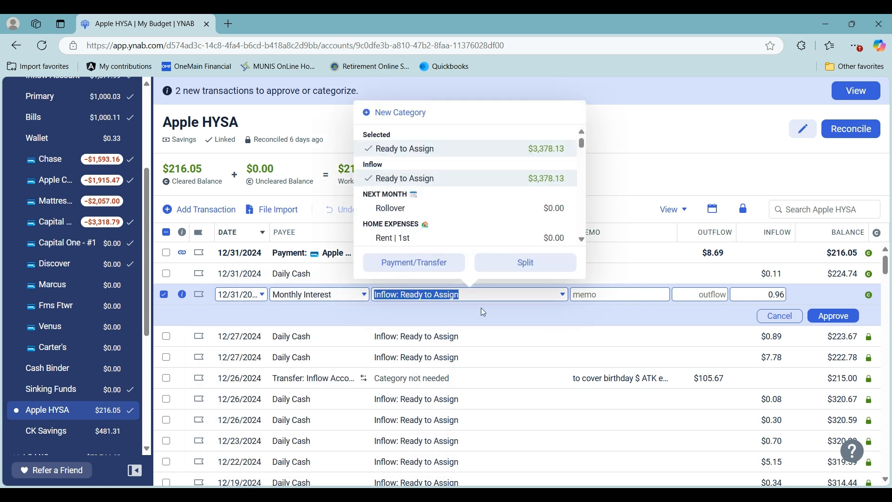
left_click(839, 321)
left_click(836, 316)
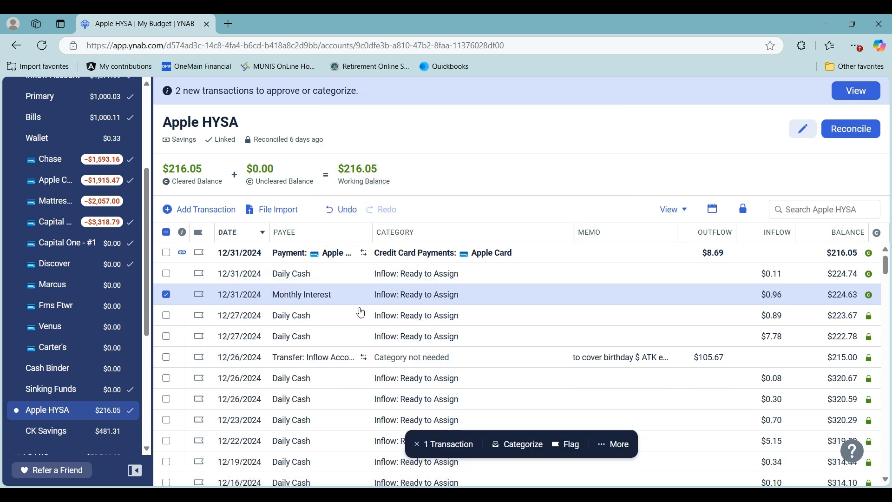
Deselect the Monthly Interest inflow and approve the matched $8.69 payment to the Apple Card in the Apple HYSA account
left_click(168, 298)
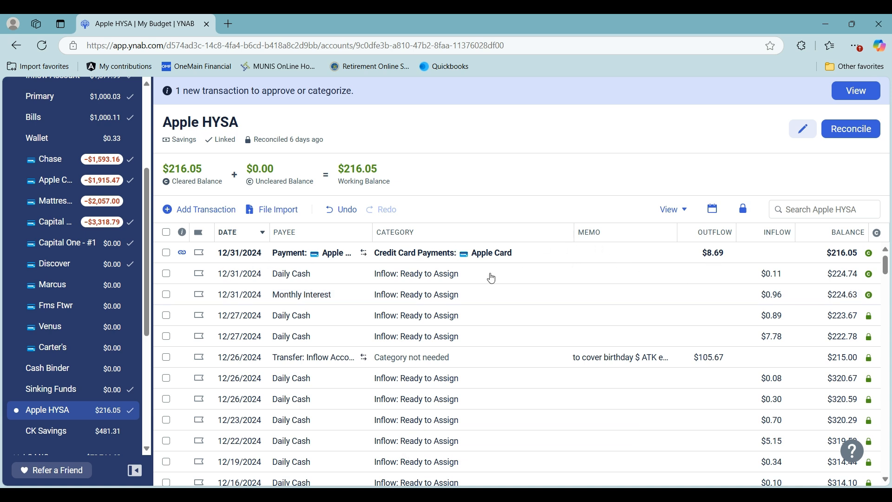
left_click(182, 253)
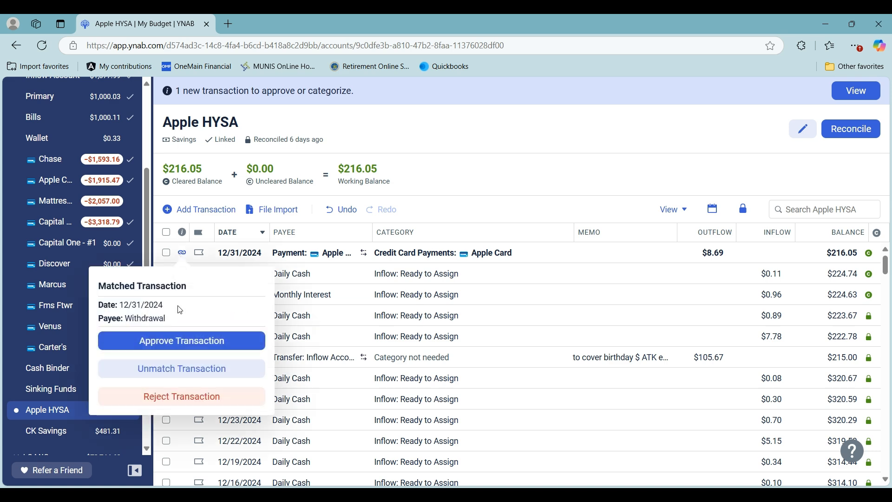
left_click(180, 340)
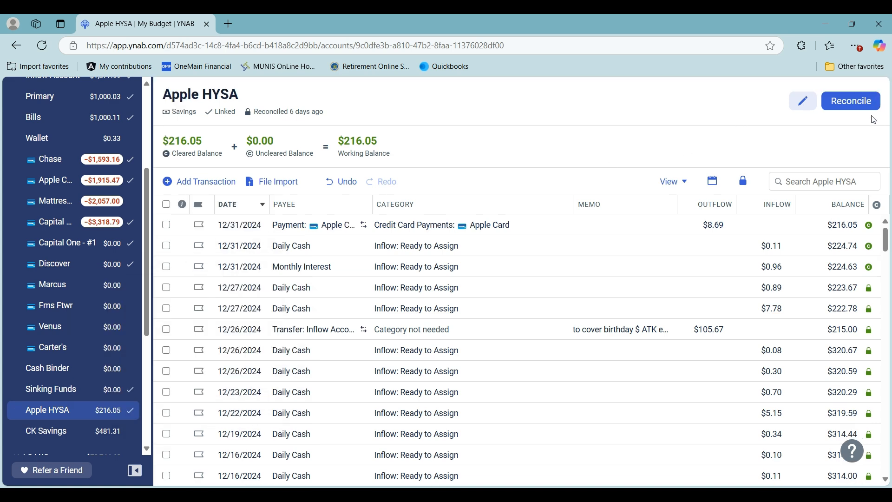
Reconcile the Apple HYSA account against the recent connected bank balance
left_click(871, 105)
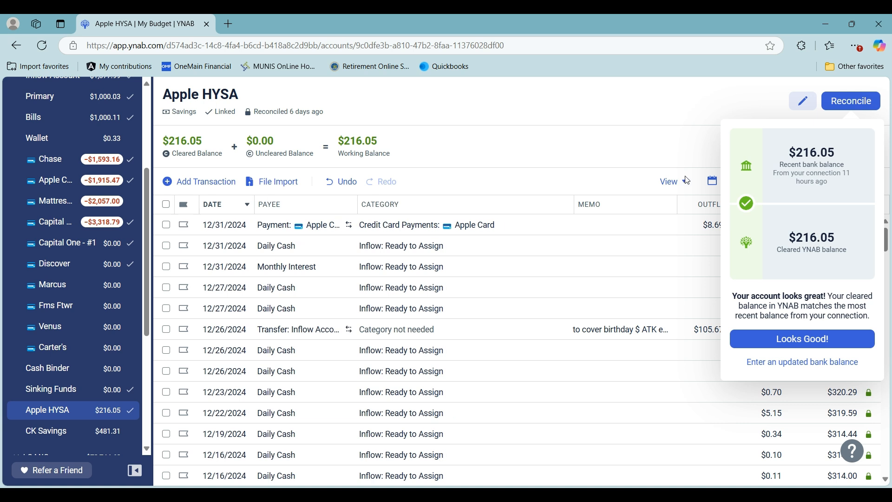
left_click(803, 338)
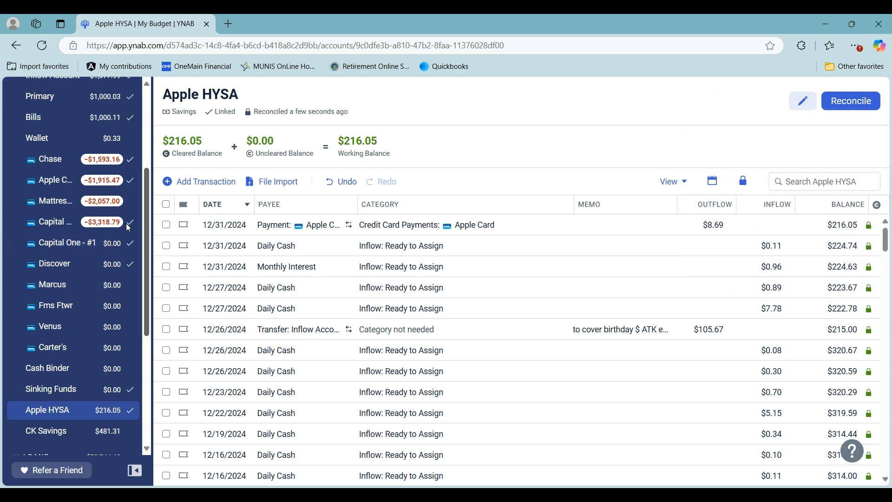
In the December 2024 budget, assign the $1.12 Ready to Assign to the Rollover category under Next Month
scroll(77, 222, "up", 5)
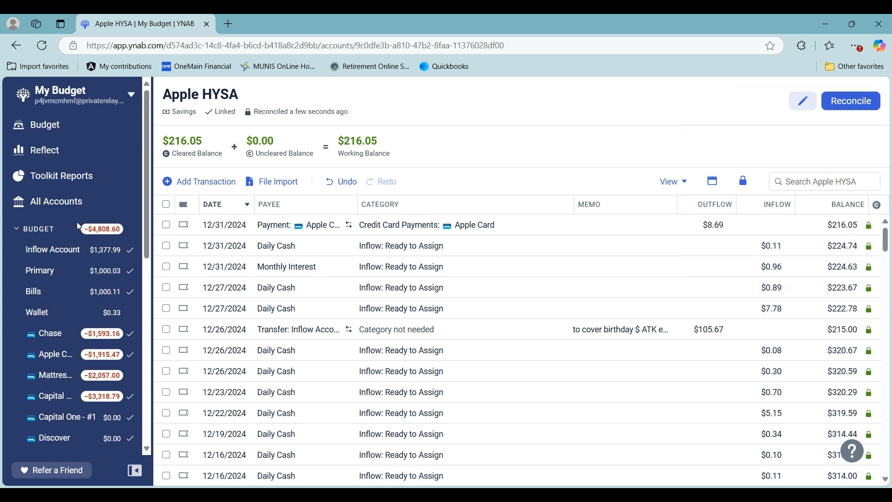
left_click(70, 135)
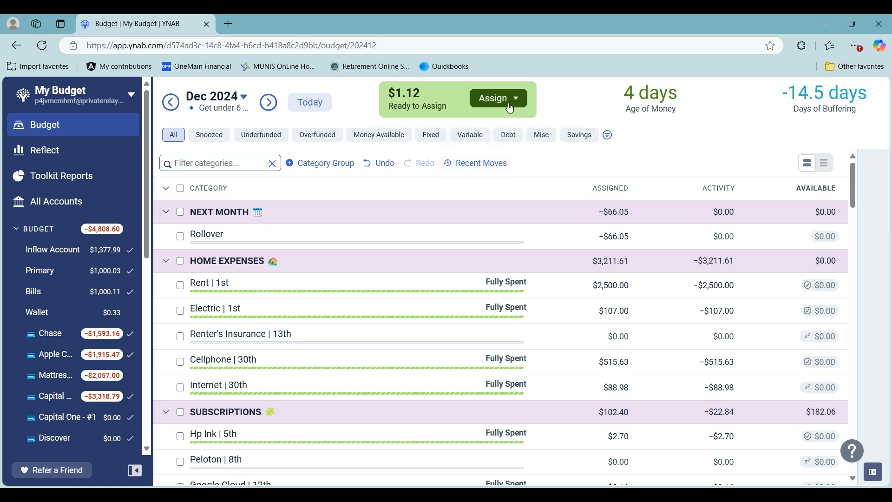
left_click(501, 101)
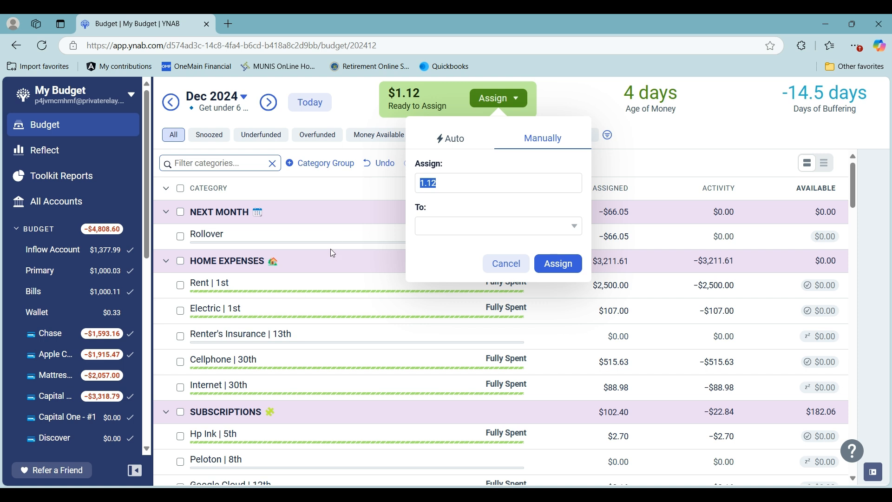
left_click(437, 225)
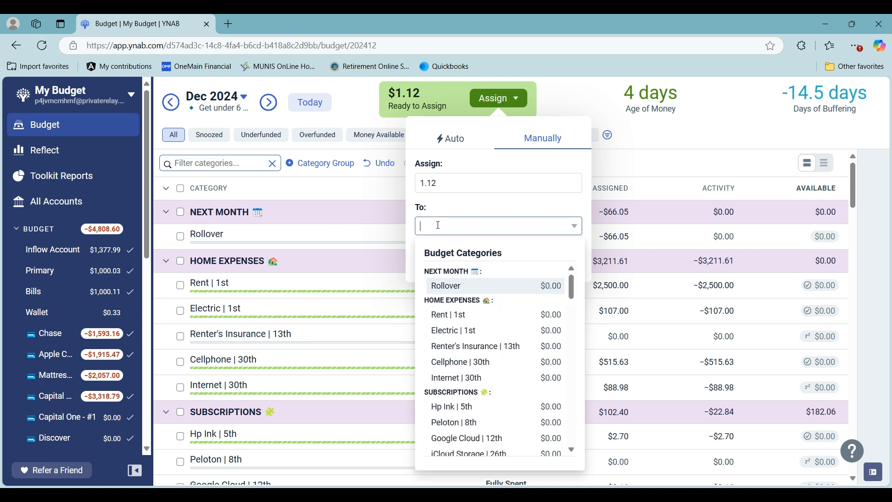
left_click(547, 291)
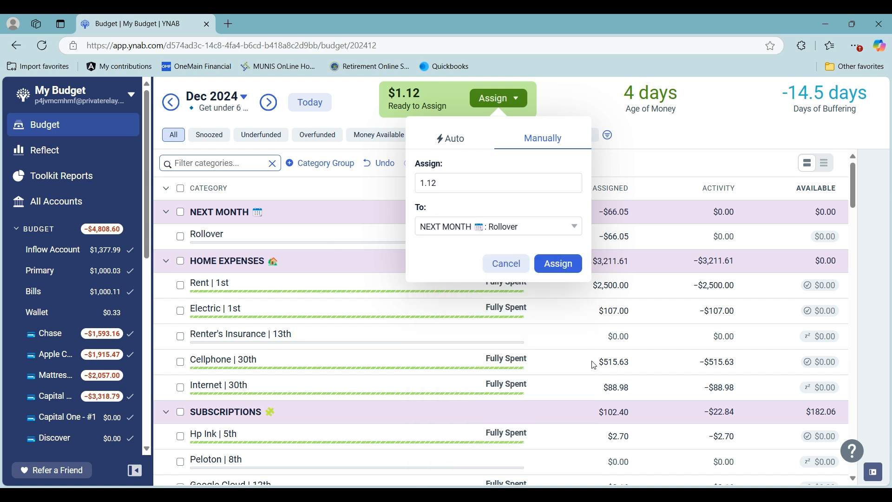
left_click(560, 264)
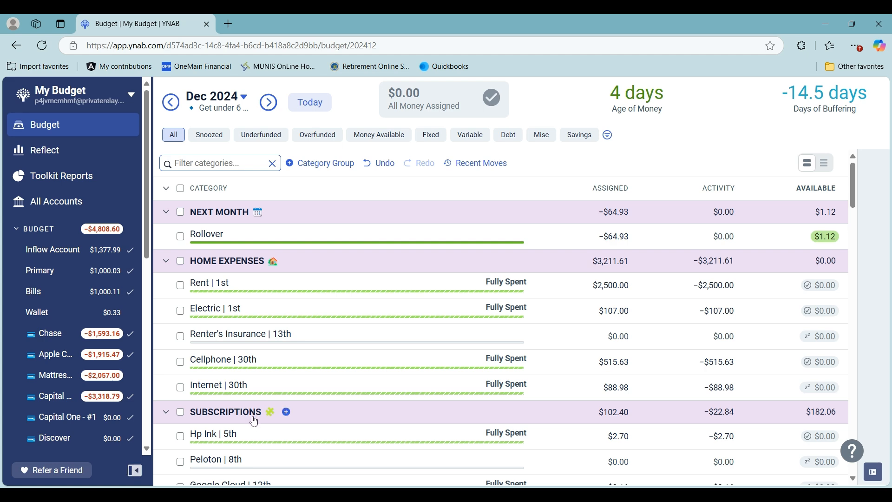
Review the December 2024 category balances from Subscriptions through Savings, and switch to the January 2025 budget
scroll(447, 307, "down", 5)
scroll(447, 307, "down", 6)
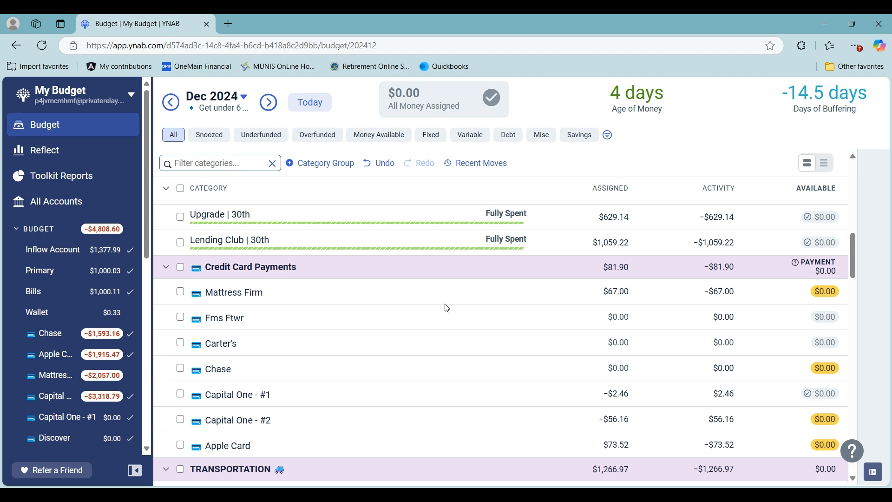
scroll(447, 308, "down", 10)
scroll(447, 307, "down", 12)
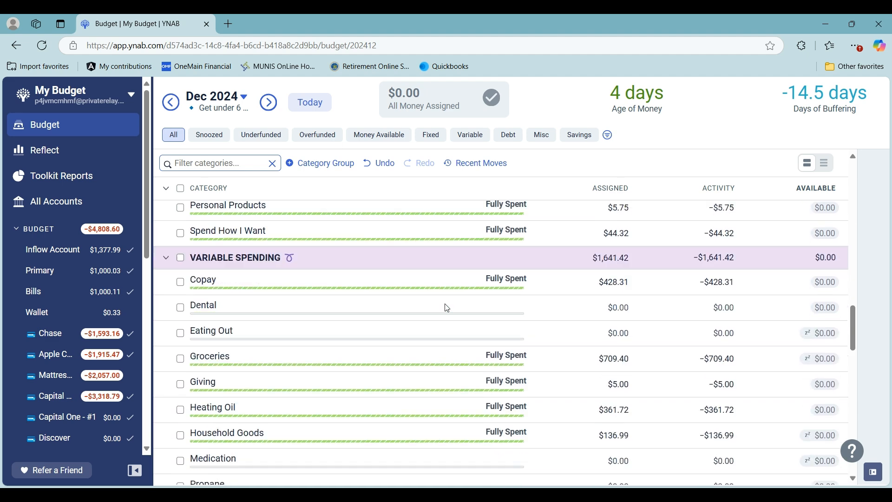
scroll(447, 308, "down", 7)
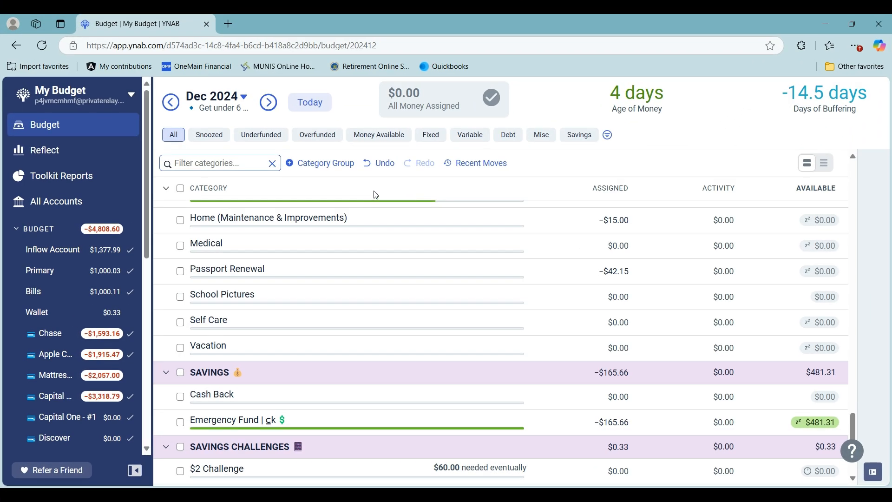
scroll(374, 192, "up", 5)
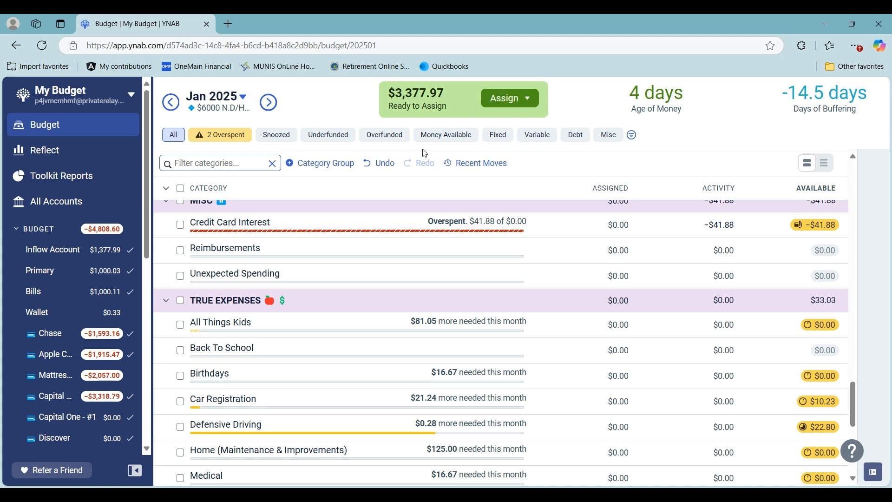
Collapse the account list and all category groups in the January 2025 budget, leaving the Next Month group name unedited
left_click(136, 476)
scroll(357, 377, "up", 20)
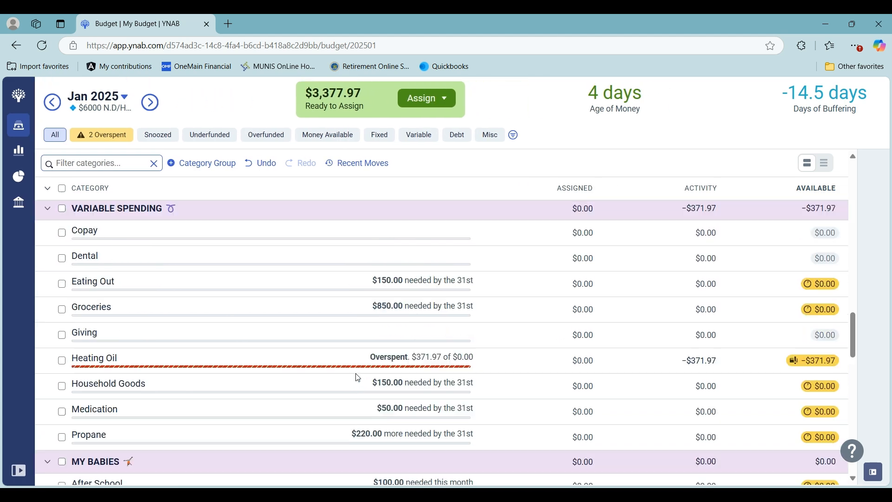
scroll(358, 377, "up", 8)
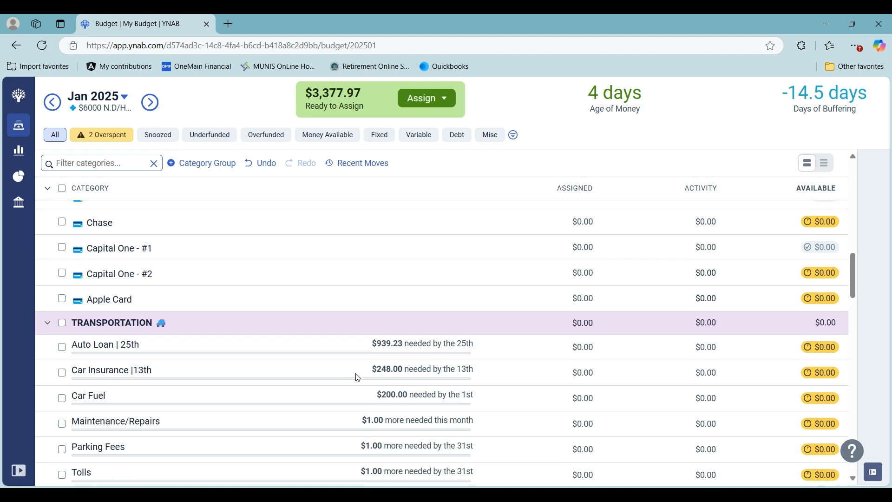
scroll(357, 378, "up", 8)
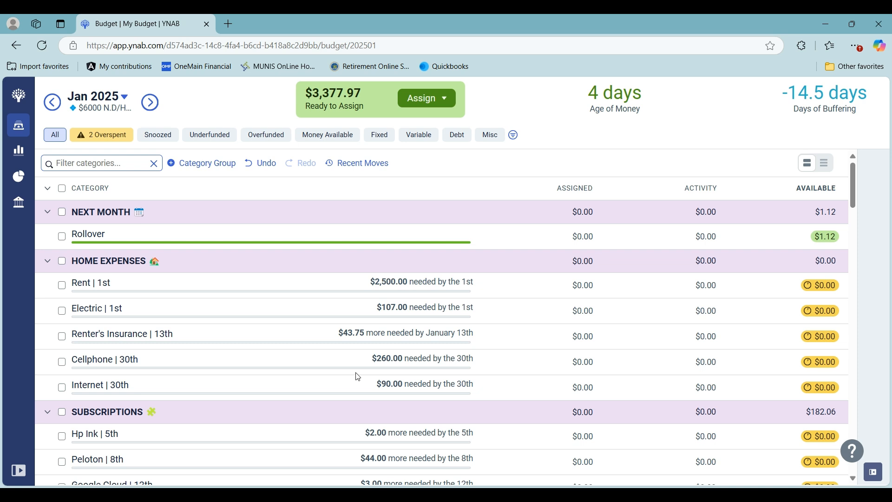
left_click(49, 216)
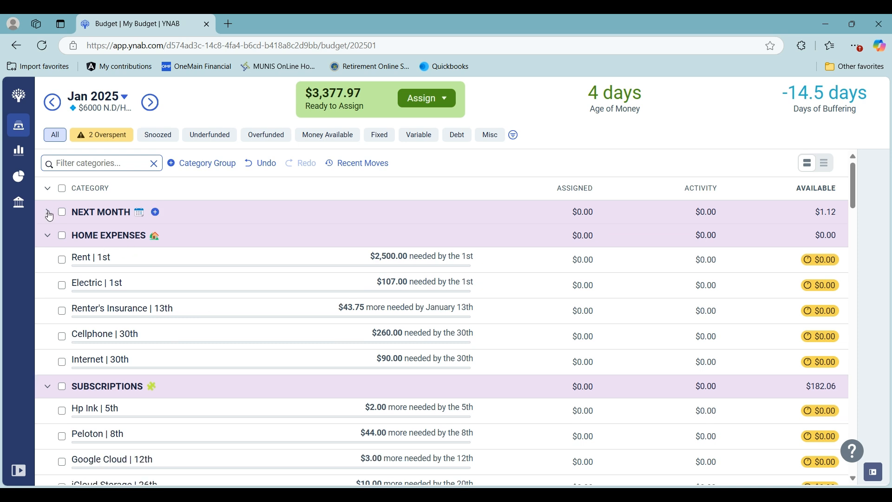
left_click(47, 188)
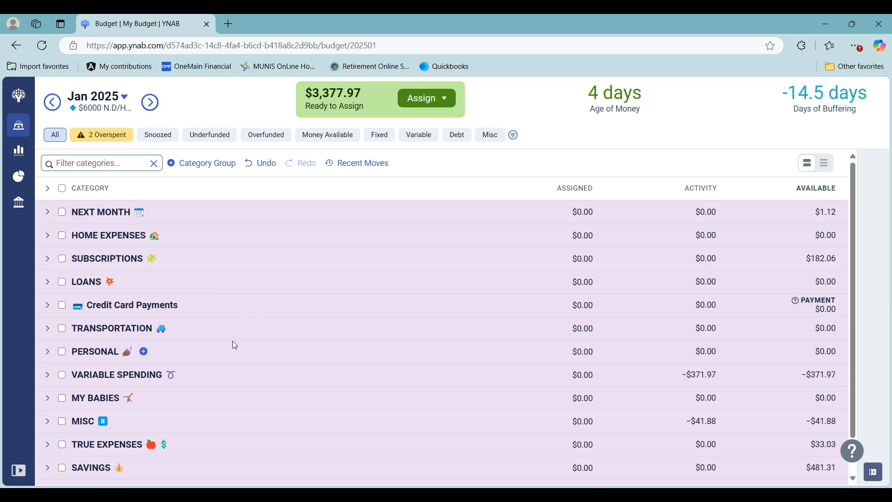
left_click(87, 215)
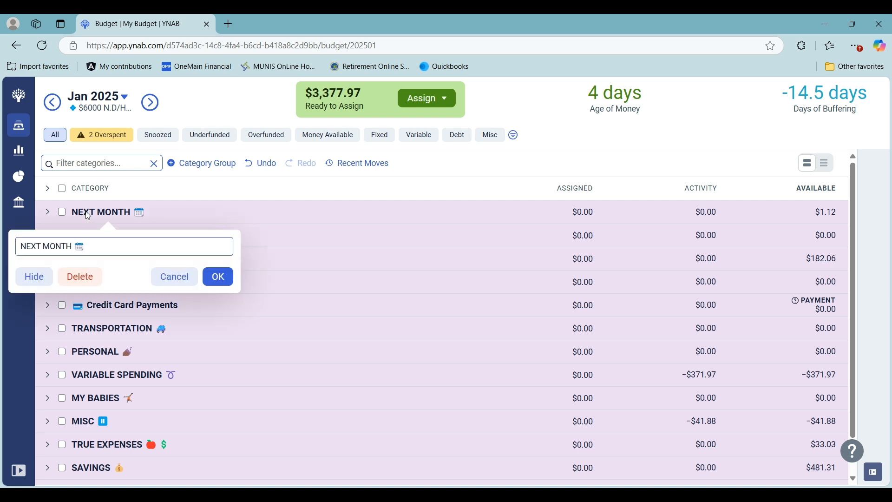
left_click(169, 277)
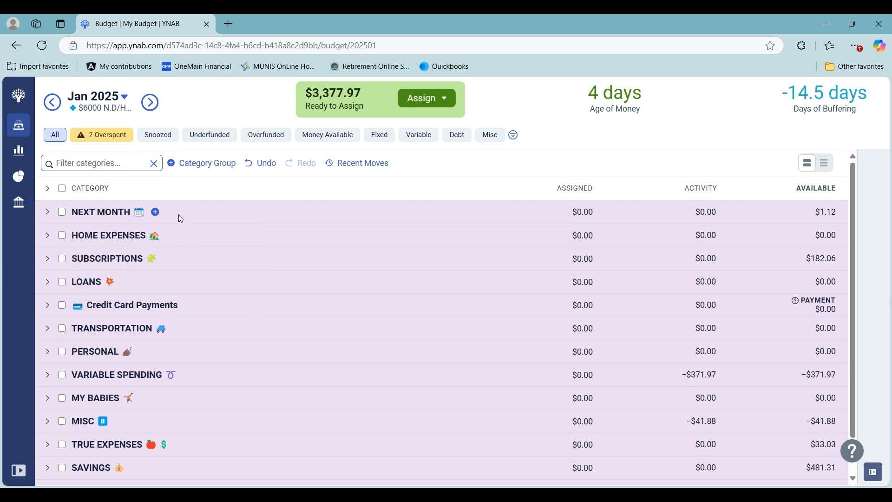
Examine the Next Month and Home Expenses categories with their January targets, collapsing each group again after viewing
left_click(47, 212)
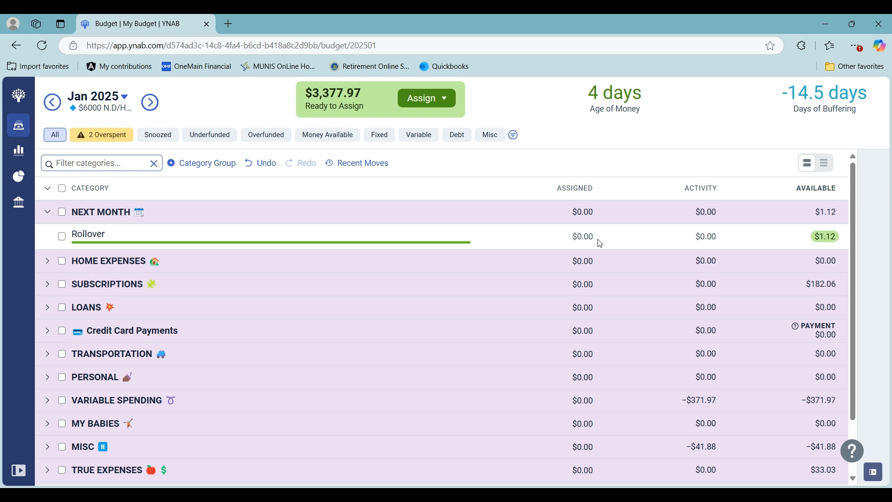
left_click(48, 215)
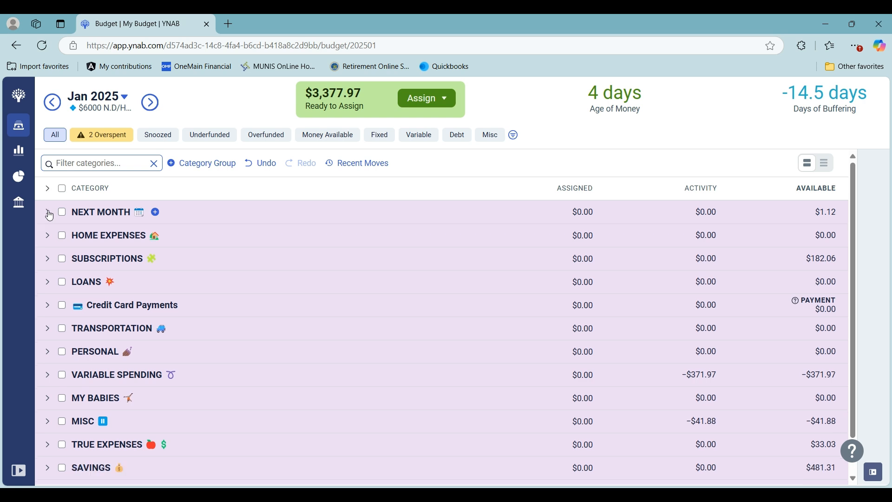
left_click(47, 236)
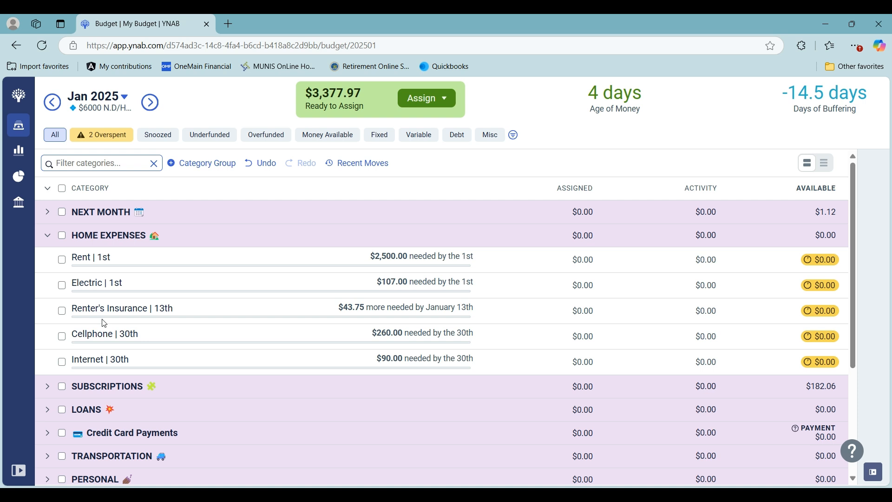
left_click(48, 236)
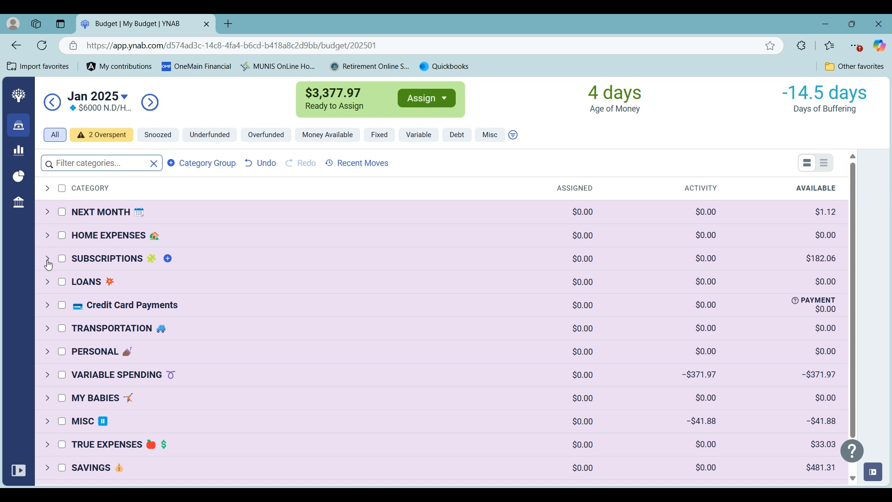
Examine the monthly and annual targets in the Subscriptions group, and collapse the group again
left_click(48, 259)
scroll(321, 314, "down", 2)
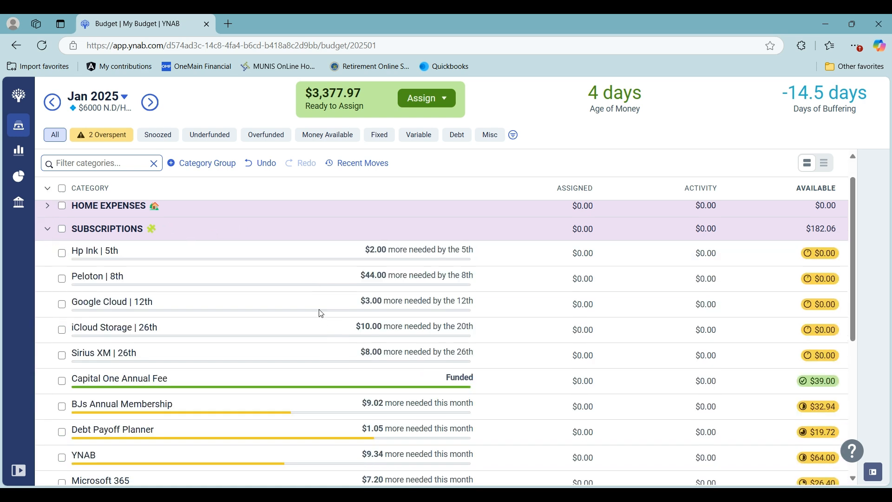
scroll(321, 314, "up", 2)
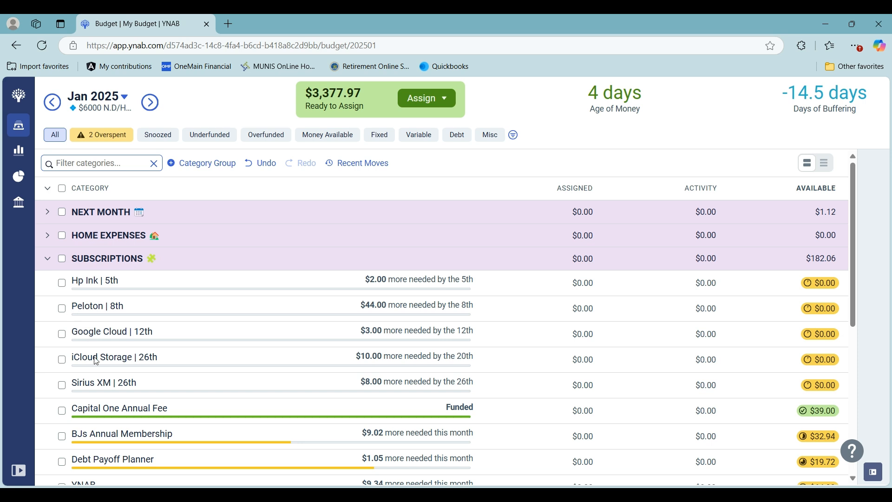
scroll(86, 382, "down", 2)
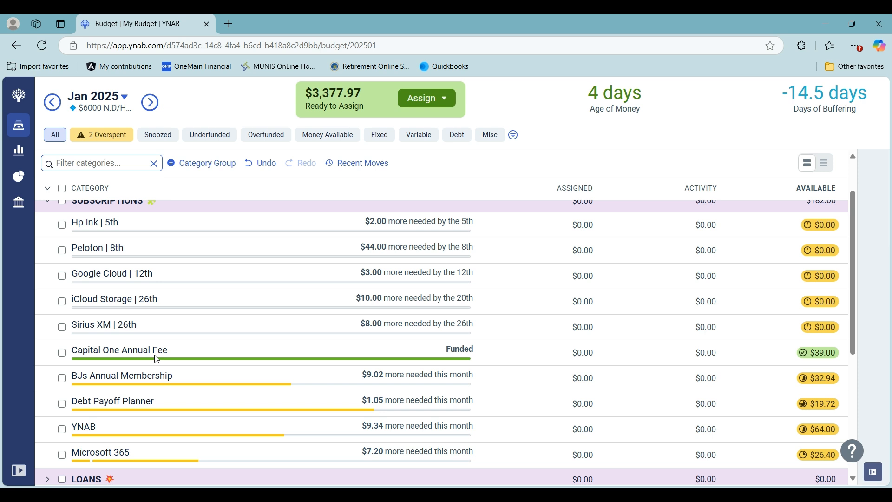
scroll(84, 297, "up", 2)
left_click(48, 259)
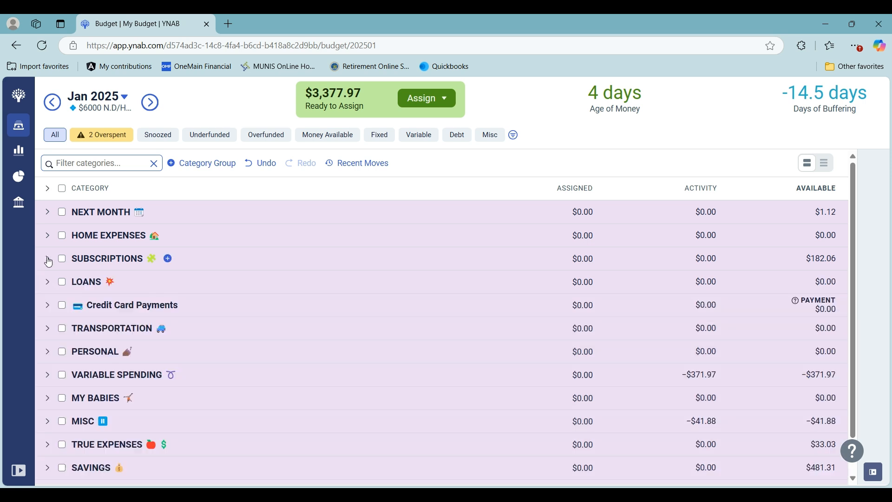
Examine the Loans targets and the Credit Card Payments list, collapsing each group again after viewing
left_click(47, 282)
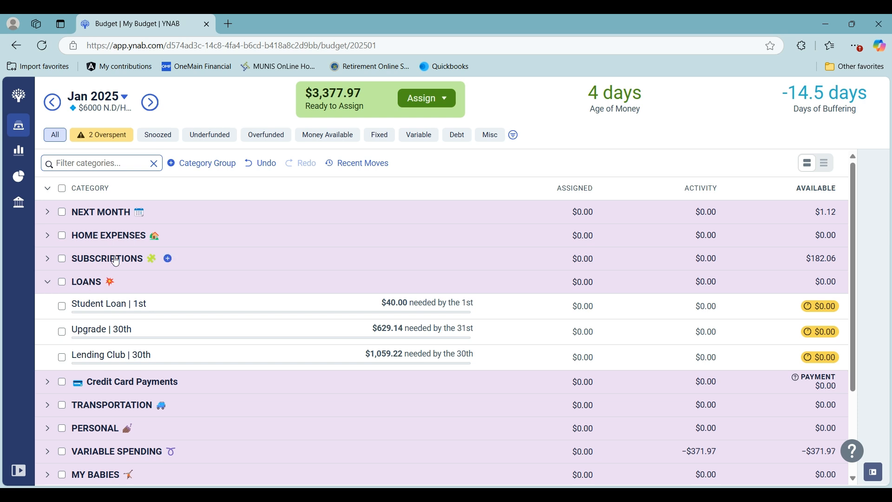
left_click(47, 286)
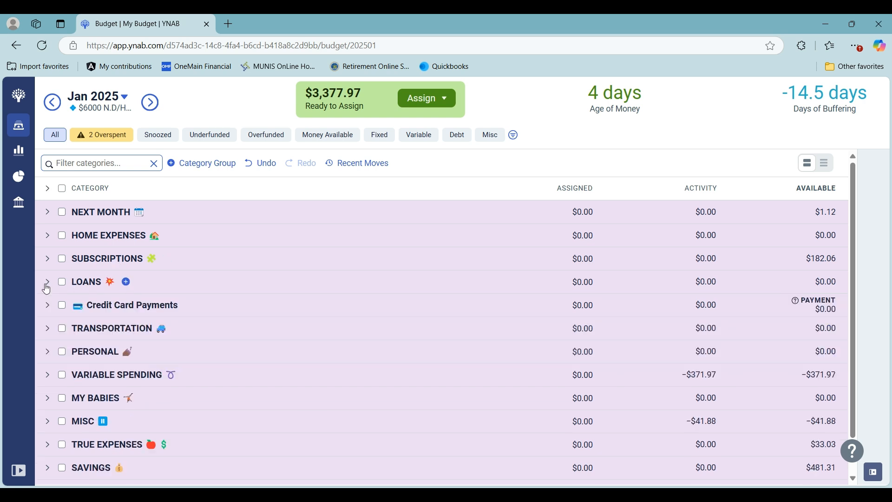
left_click(47, 306)
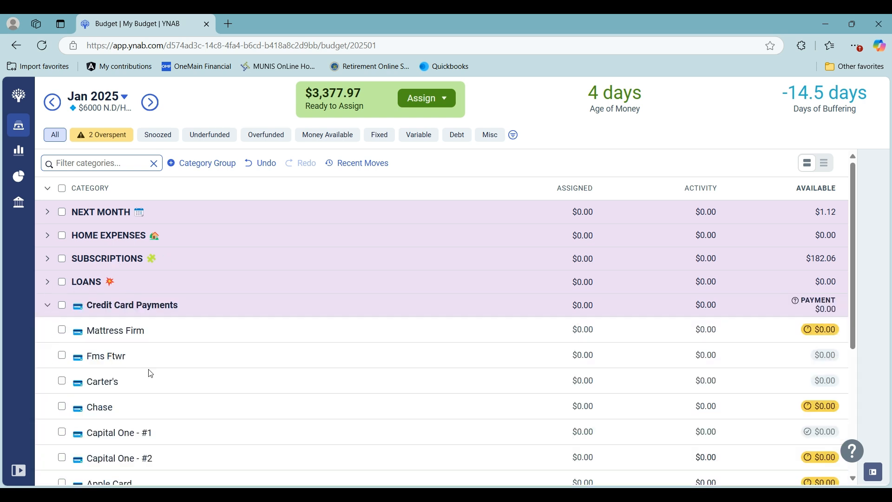
scroll(180, 370, "down", 1)
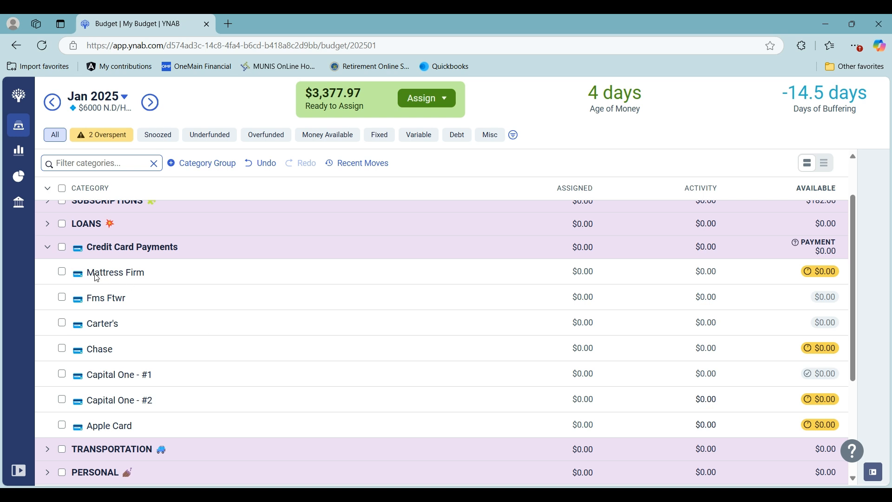
left_click(49, 247)
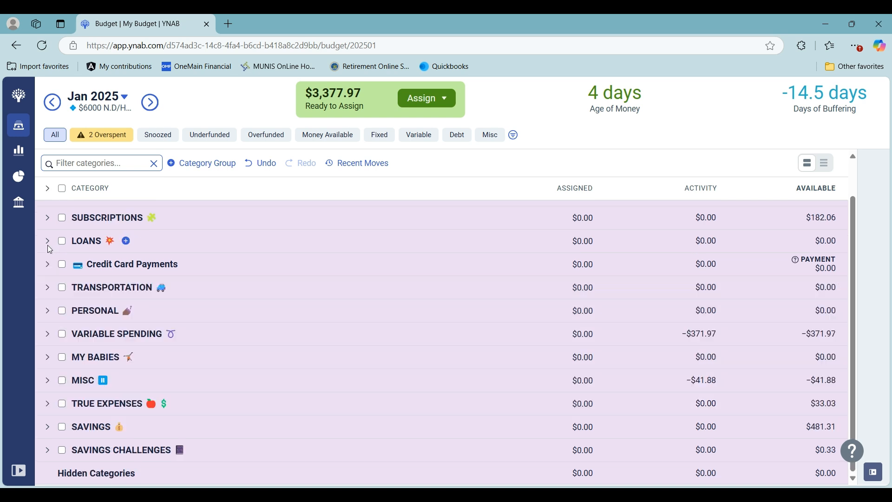
Examine the January targets in the Transportation group from Auto Loan to Tolls, and collapse the group again
left_click(47, 287)
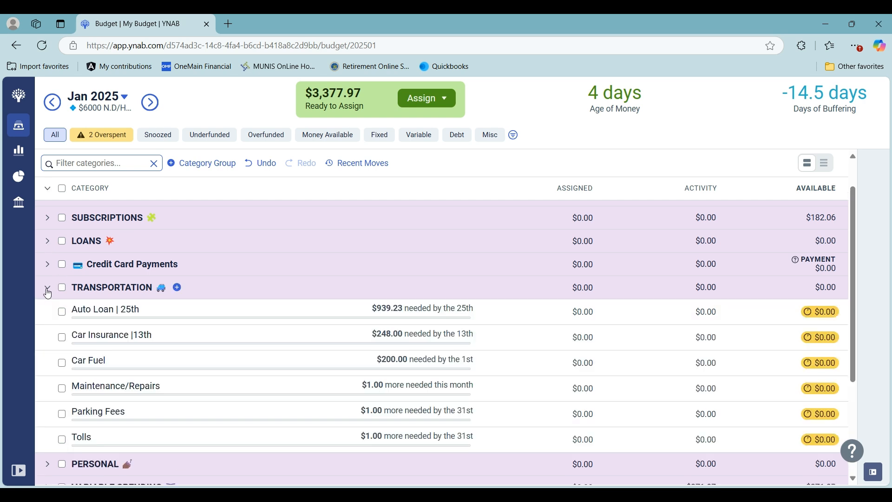
scroll(226, 276, "down", 1)
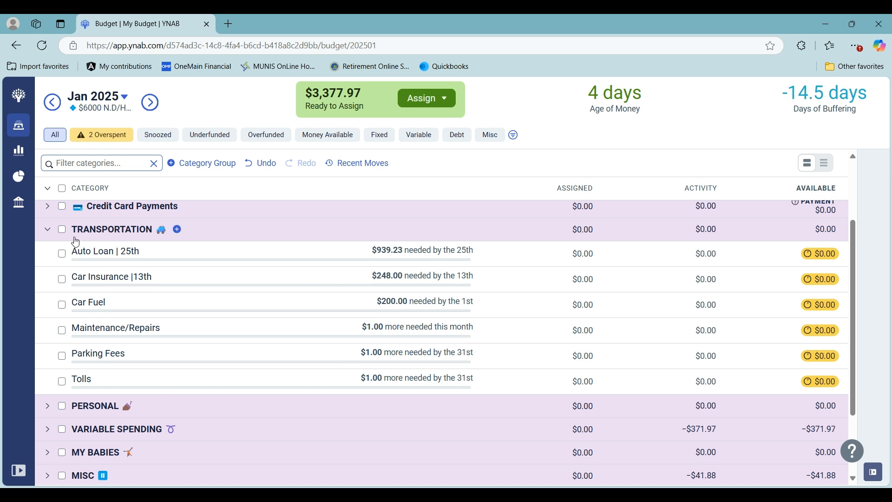
left_click(47, 229)
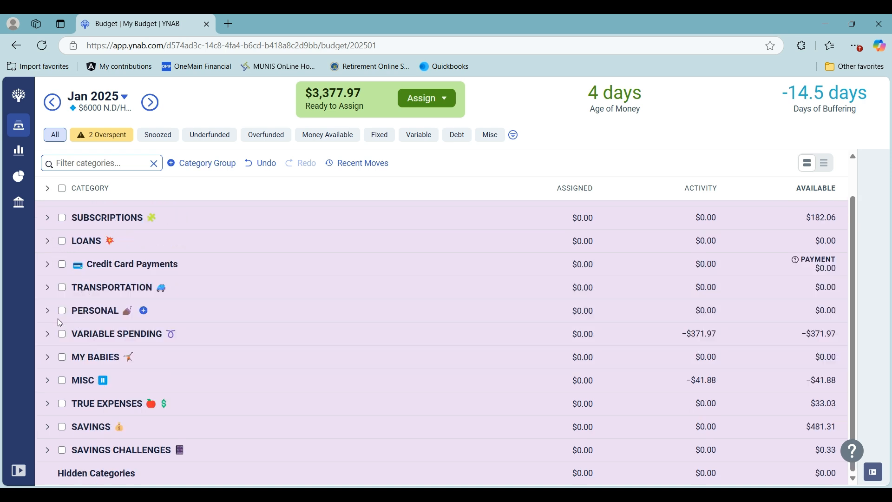
Examine the January targets in the Personal and Variable Spending groups, collapsing each group again after viewing
left_click(48, 311)
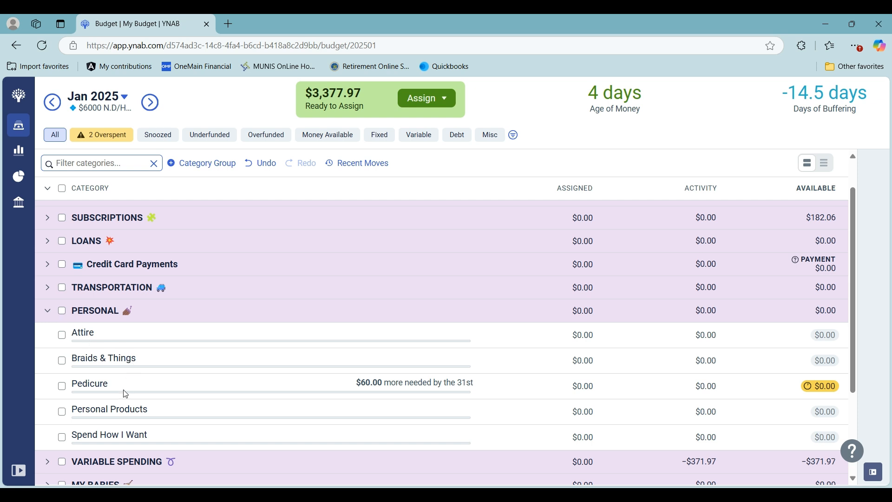
left_click(48, 312)
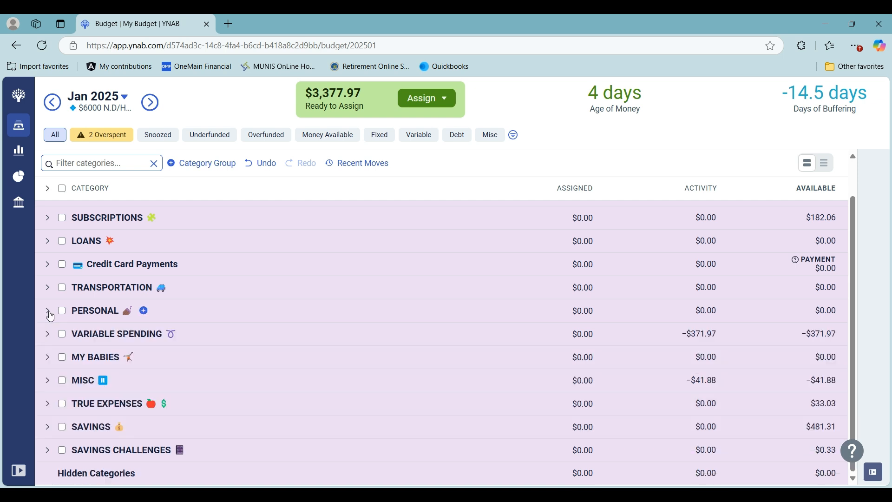
left_click(48, 334)
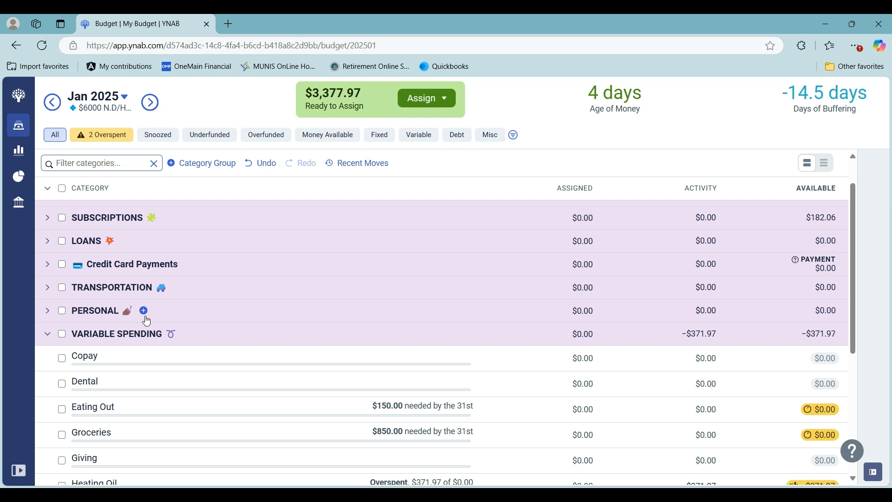
scroll(147, 321, "down", 3)
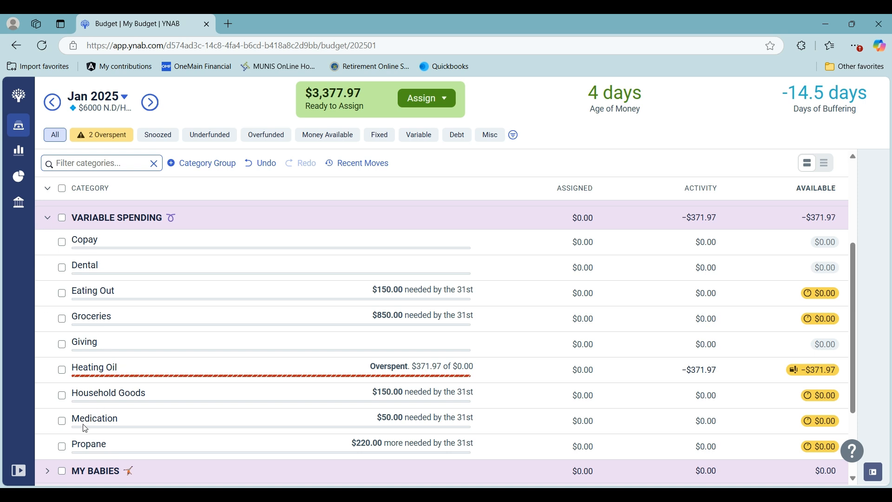
left_click(47, 218)
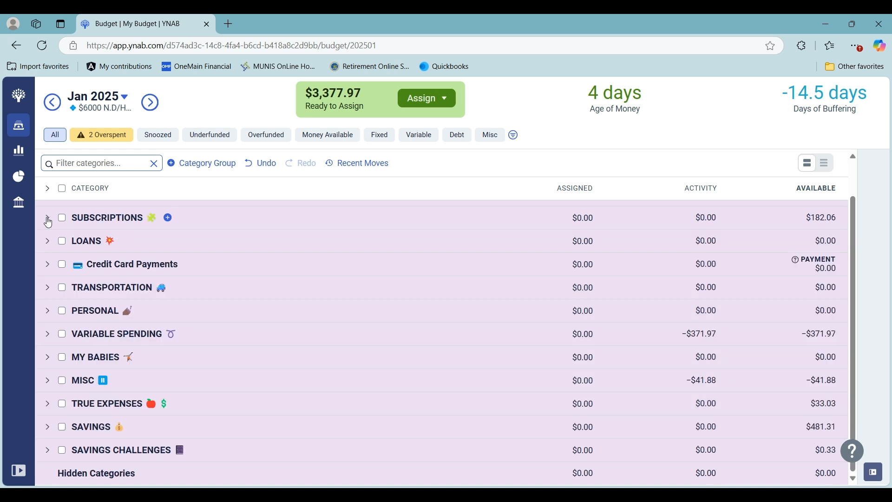
Examine the January targets in the My Babies group from After School to Supplies, and collapse the group again
left_click(47, 357)
scroll(119, 339, "down", 3)
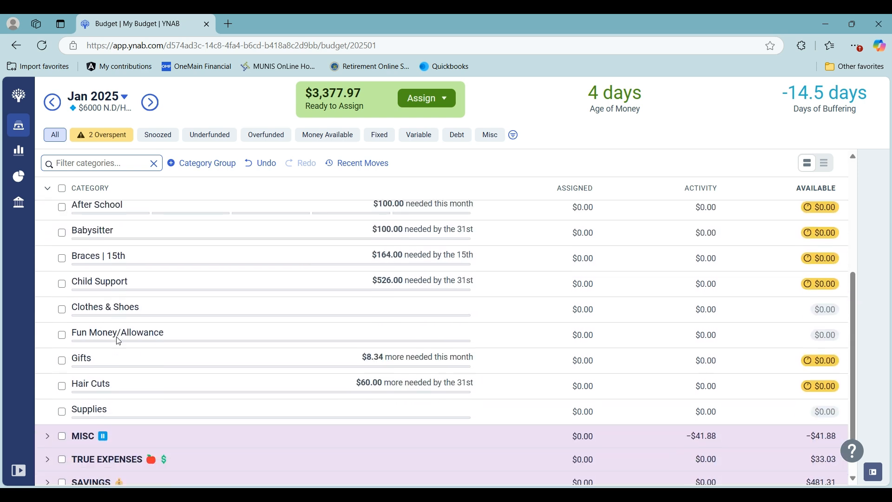
scroll(119, 341, "up", 2)
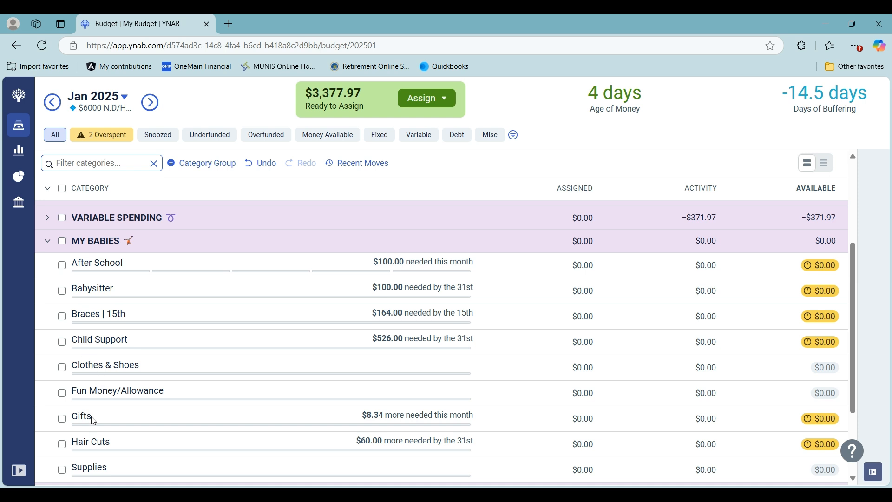
scroll(94, 442, "down", 1)
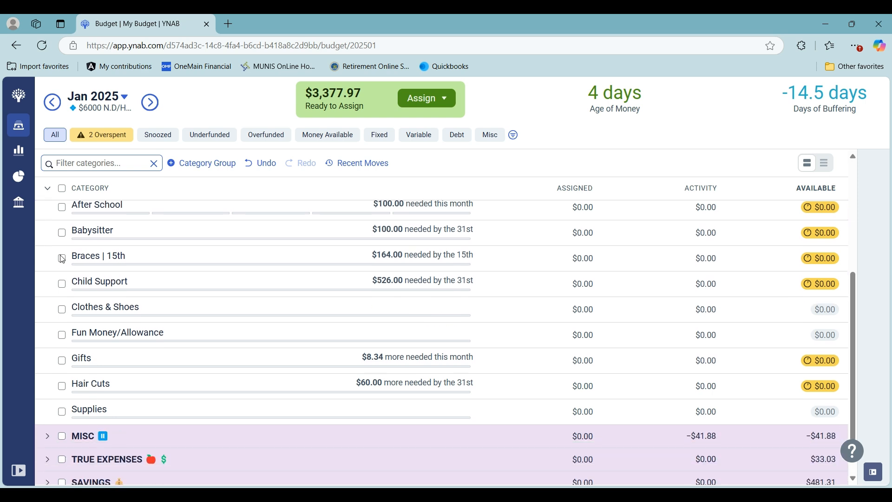
scroll(61, 259, "up", 1)
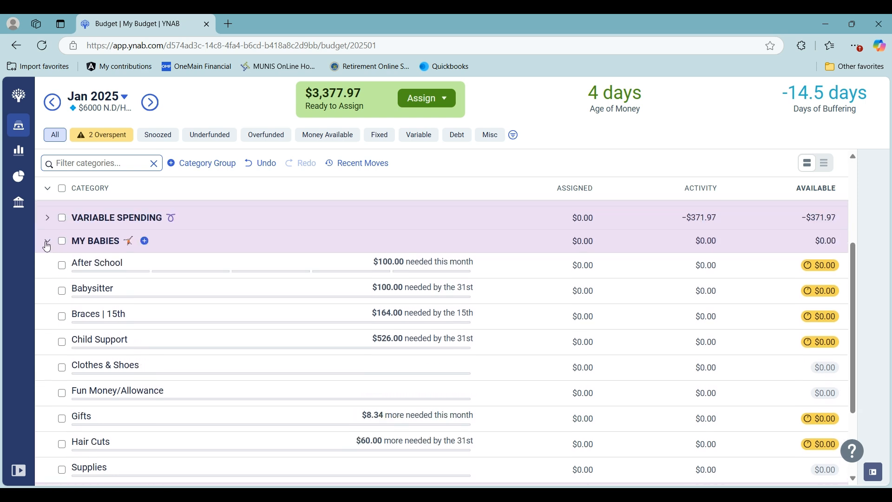
left_click(47, 242)
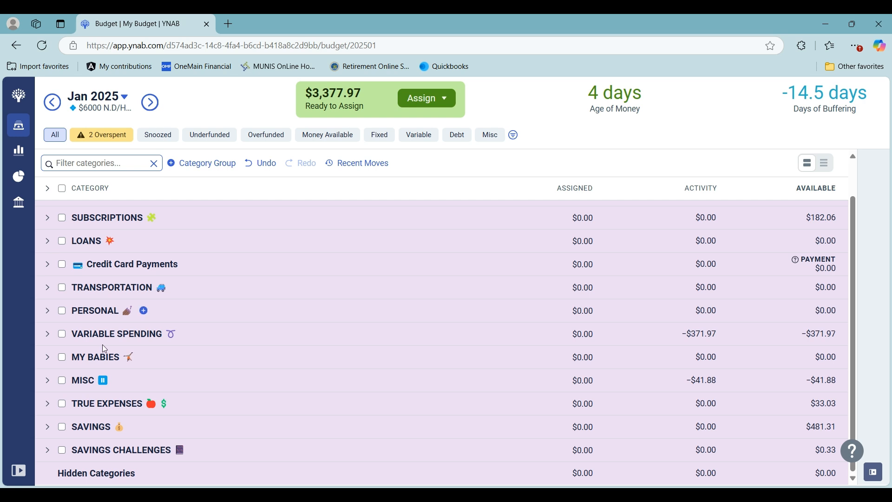
Examine the Credit Card Interest, Reimbursements and Unexpected Spending categories in the Misc group, and collapse the group again
left_click(47, 380)
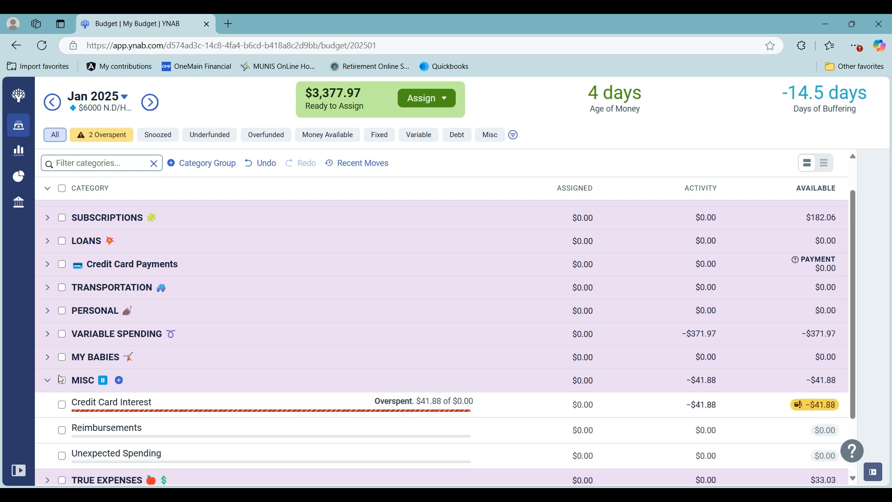
scroll(112, 339, "down", 2)
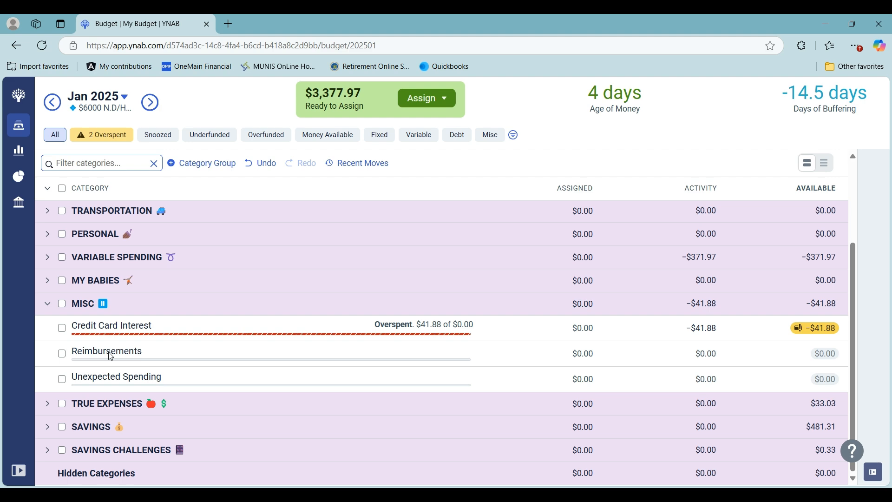
left_click(47, 302)
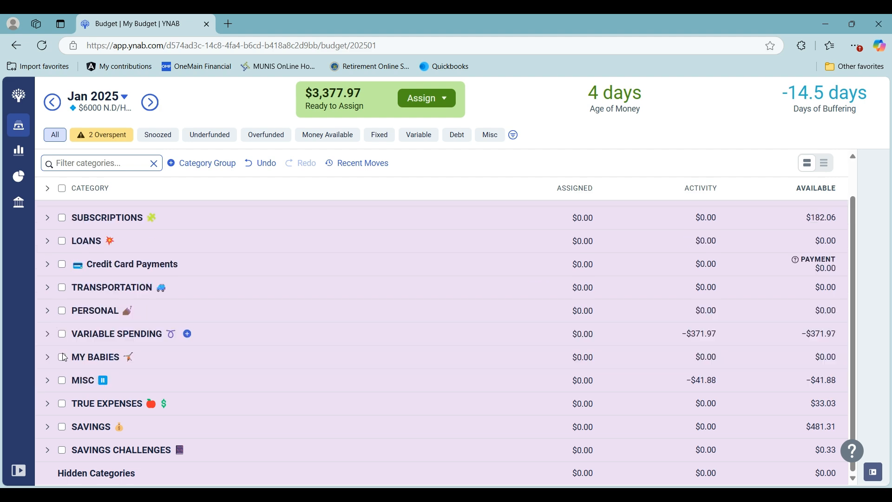
Examine the True Expenses targets from All Things Kids to Vacation, and collapse the group again
left_click(47, 404)
scroll(51, 400, "down", 4)
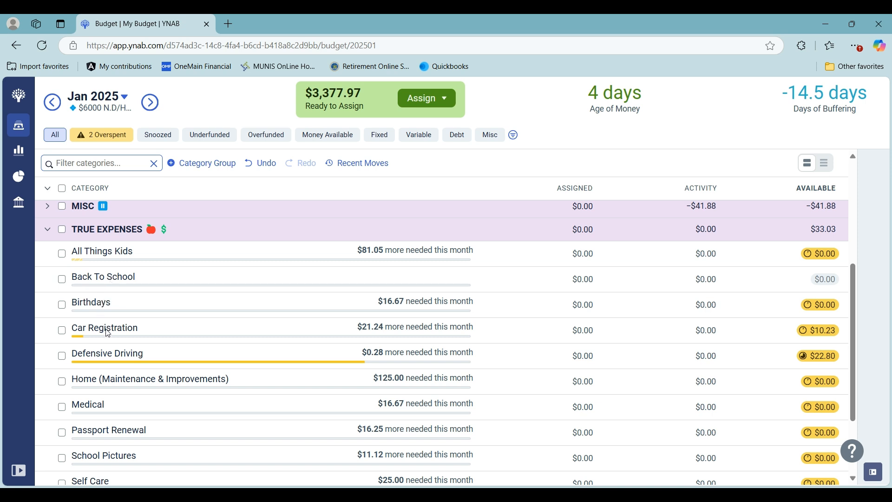
scroll(77, 362, "down", 2)
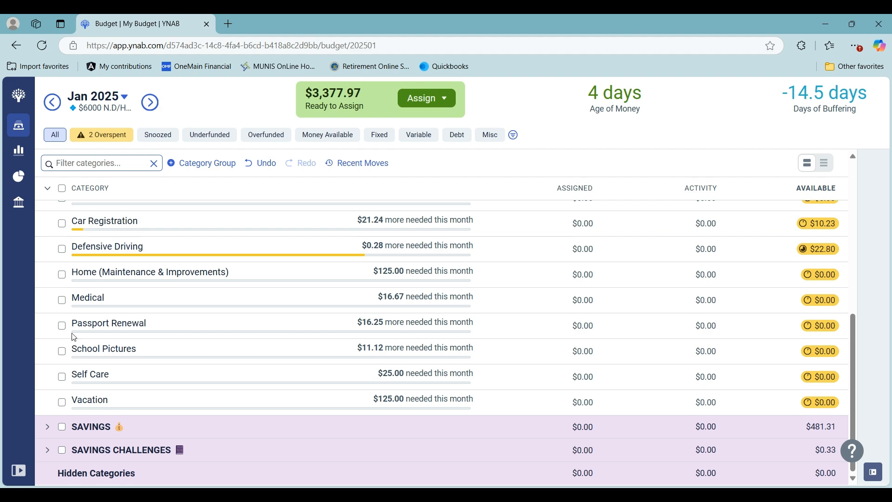
scroll(66, 320, "up", 3)
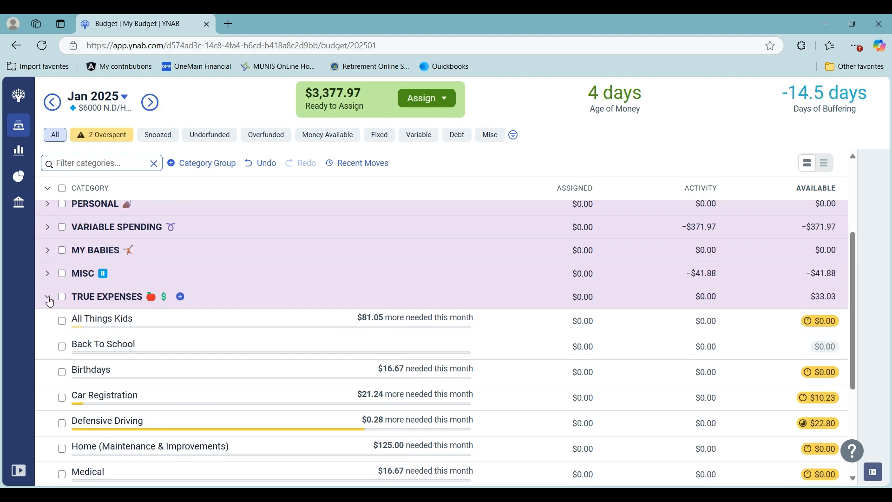
left_click(48, 296)
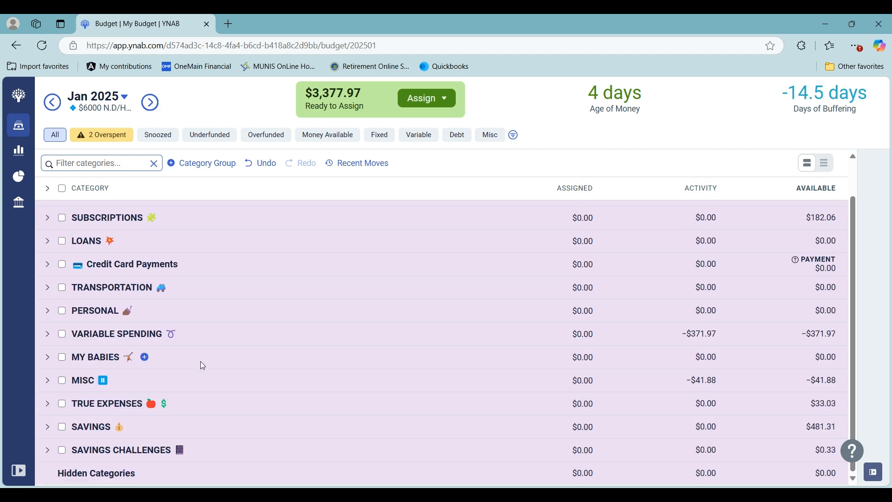
Examine the categories and targets in the Savings and Savings Challenges groups, collapsing each group again after viewing
left_click(48, 426)
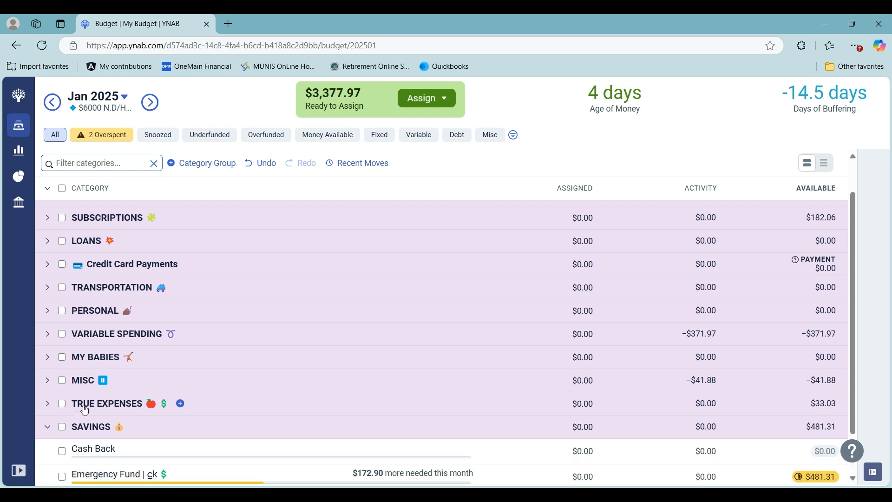
scroll(95, 397, "down", 1)
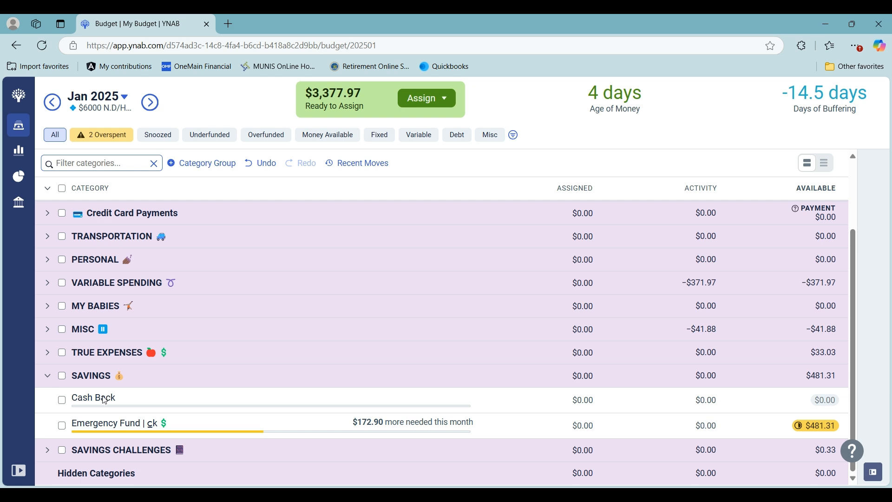
left_click(48, 379)
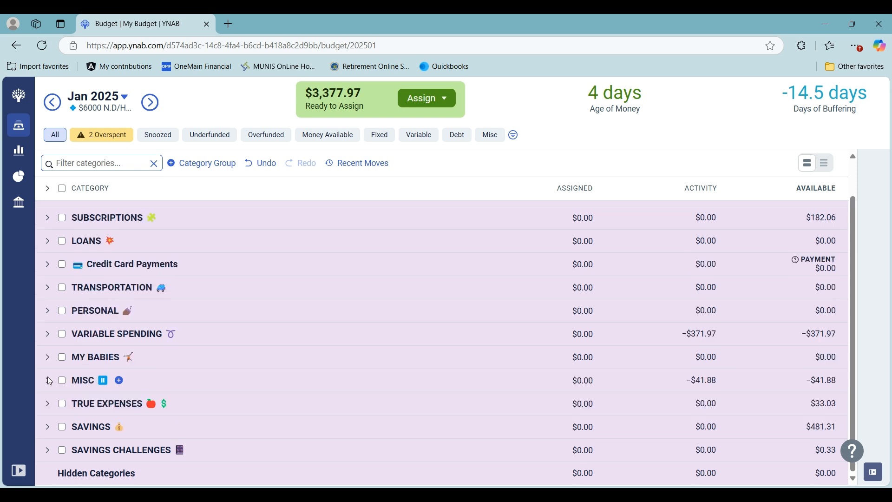
left_click(48, 450)
scroll(56, 446, "down", 2)
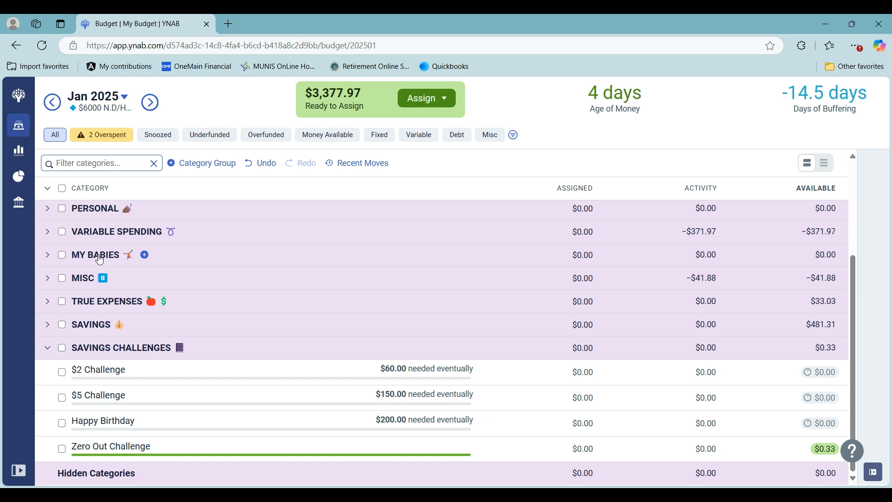
left_click(47, 348)
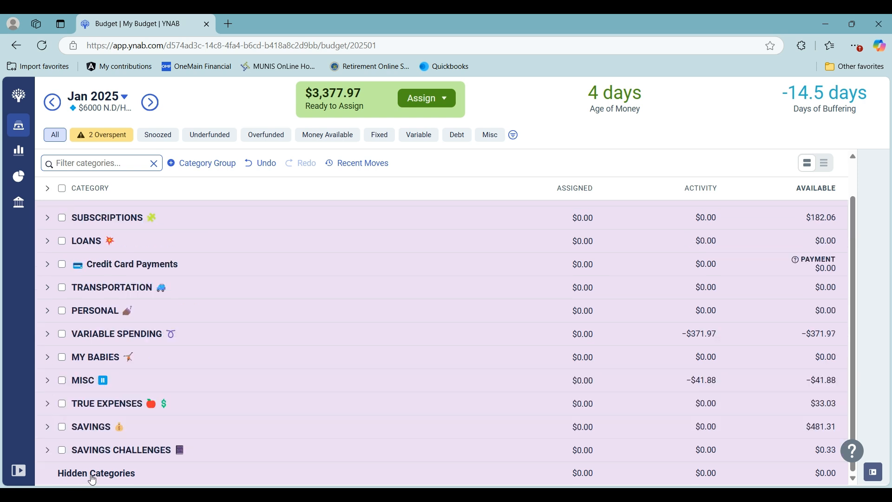
Expand all category groups, and check which January categories are overspent before returning to the full category list
scroll(93, 478, "up", 2)
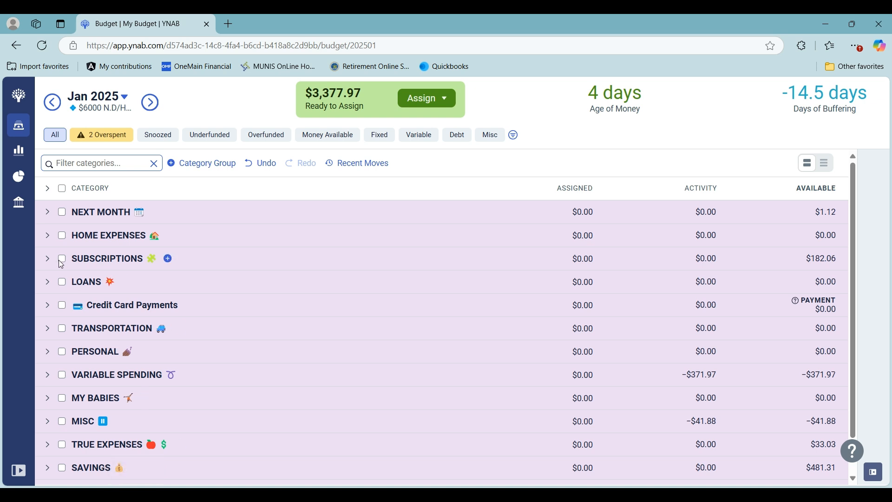
left_click(48, 190)
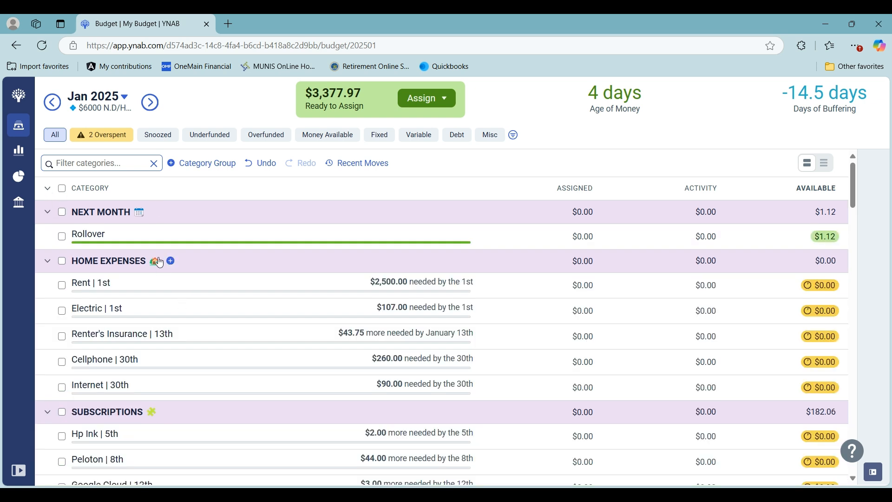
left_click(110, 138)
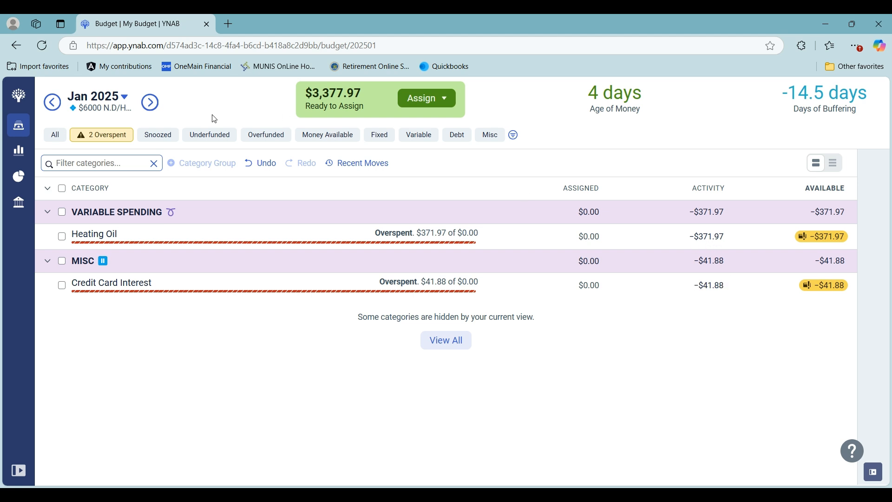
left_click(60, 144)
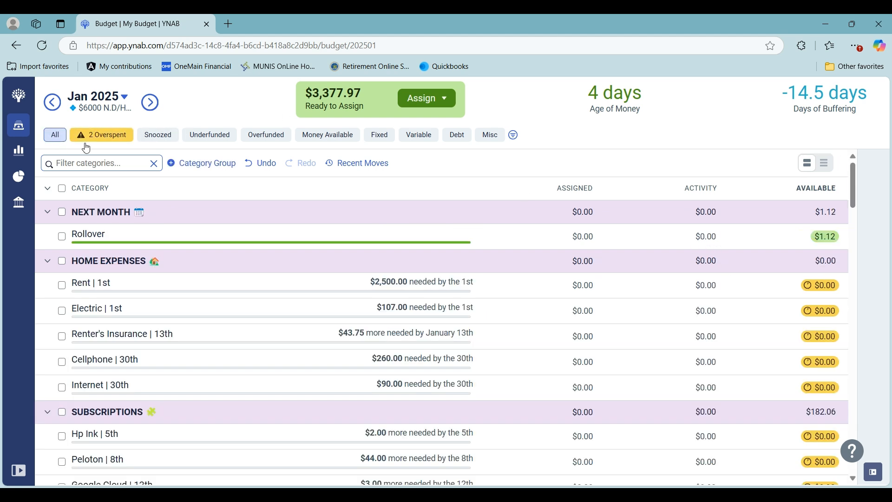
Assign $2,500 to Rent and $107 to Electric in the January Home Expenses group, leaving no category selected
left_click(548, 284)
type("2,5")
type("00")
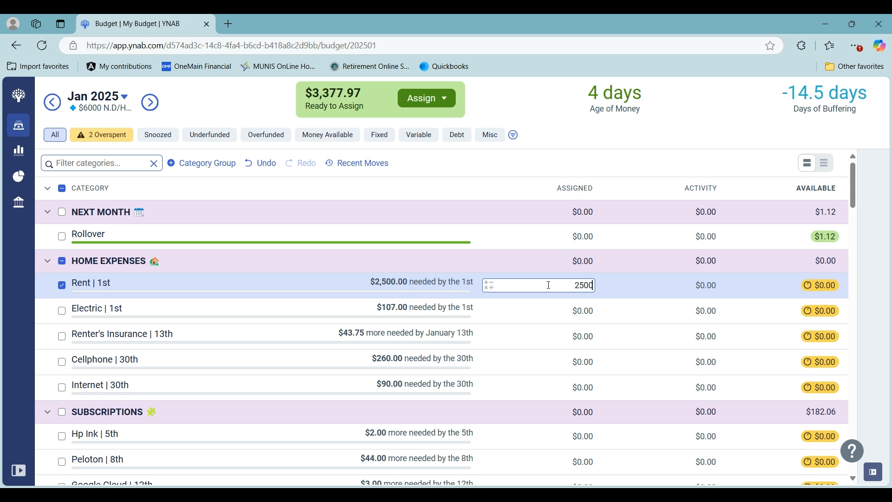
key("Return")
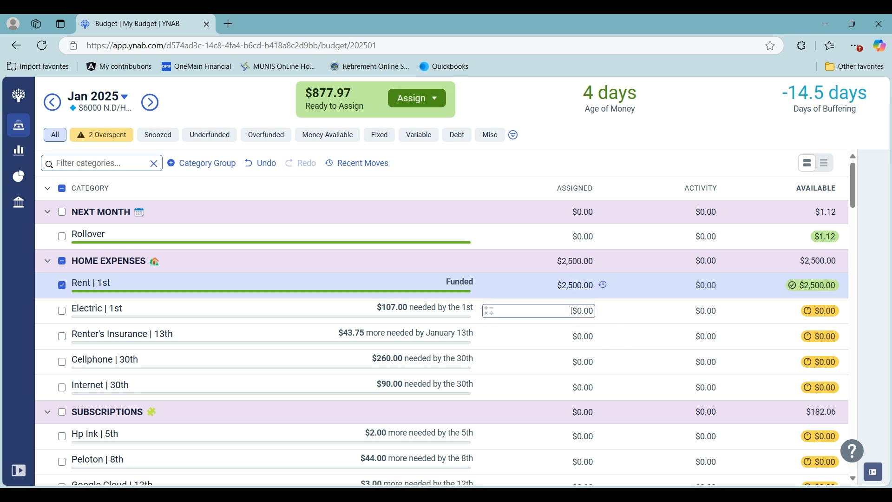
left_click(571, 310)
type("107")
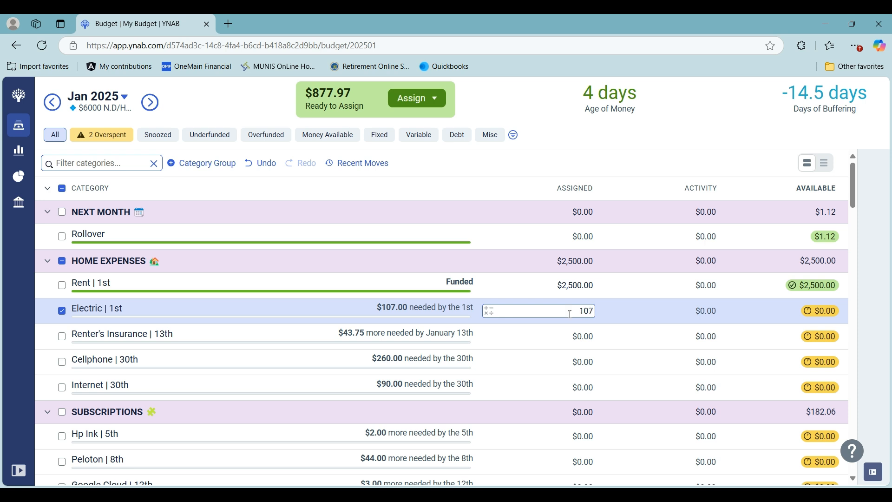
left_click(61, 310)
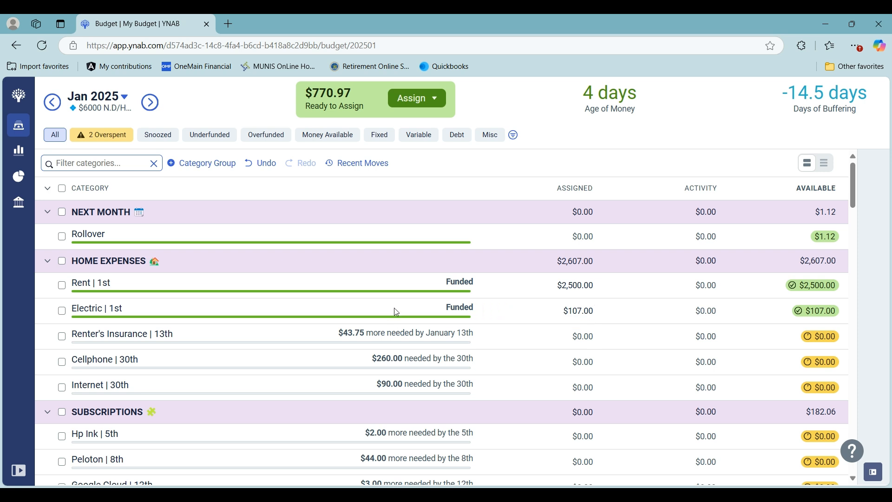
Assign $6 to the Hp Ink category in the Subscriptions group, and deselect the category
scroll(396, 312, "down", 1)
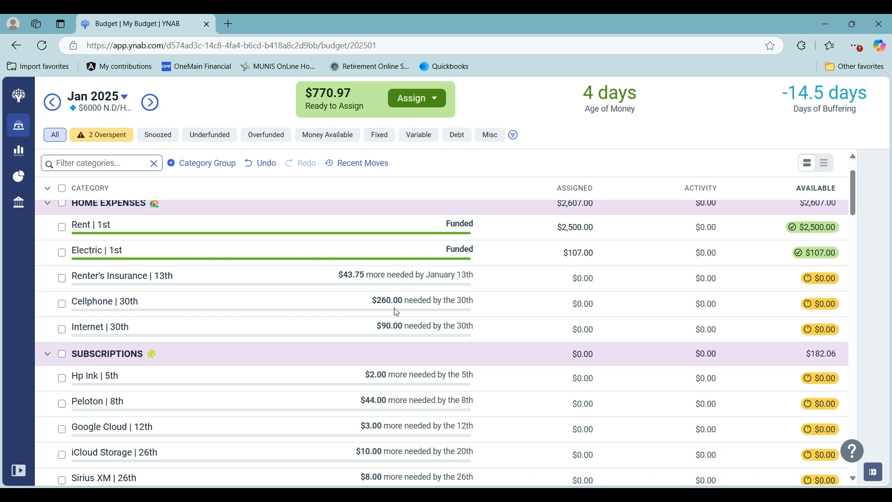
scroll(396, 312, "down", 2)
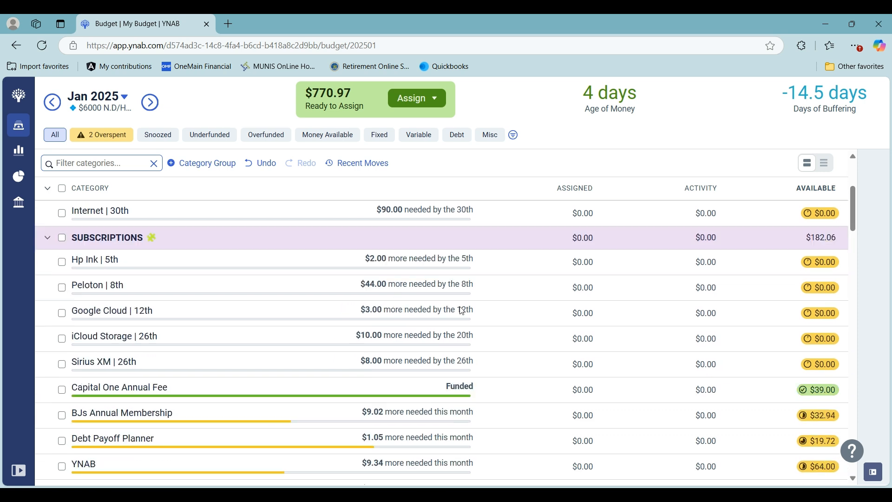
left_click(574, 263)
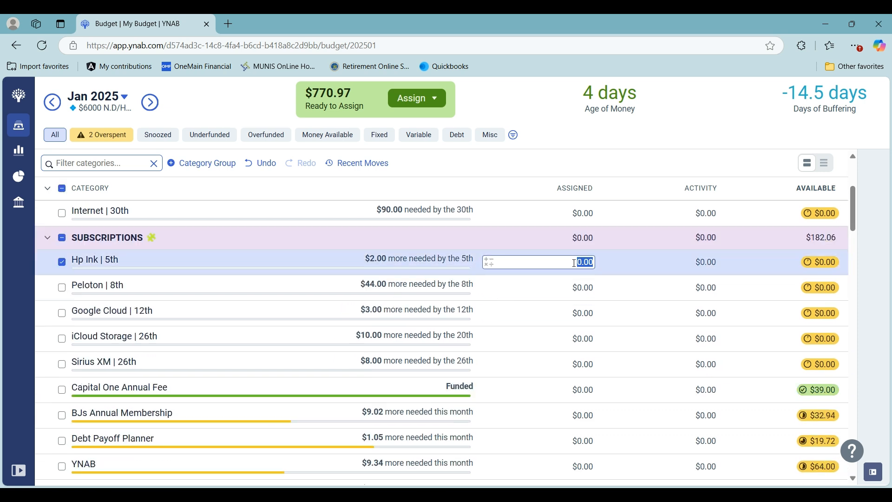
type("6")
key("Return")
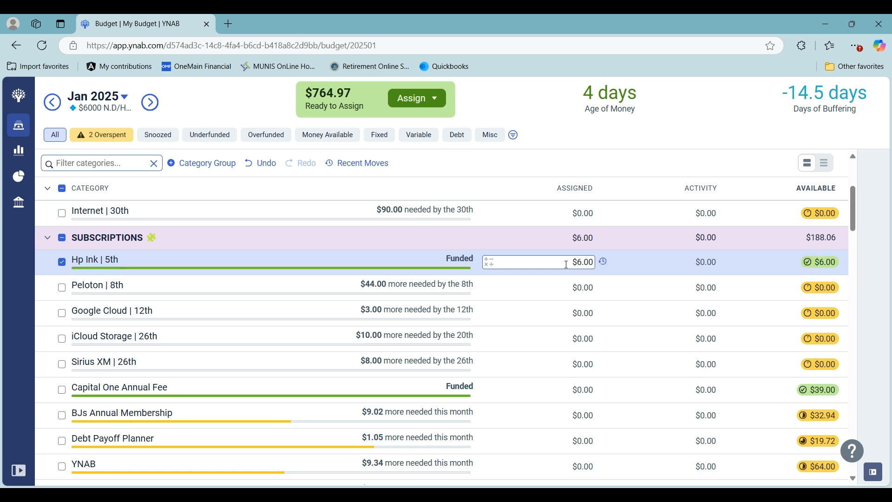
left_click(61, 261)
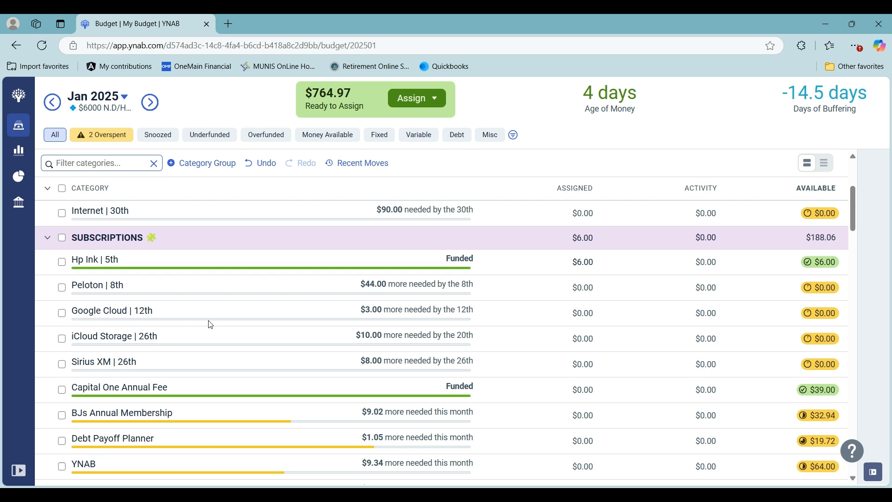
Assign $3 to the Google Cloud category in the Subscriptions group, and deselect the category
left_click(584, 341)
left_click(586, 314)
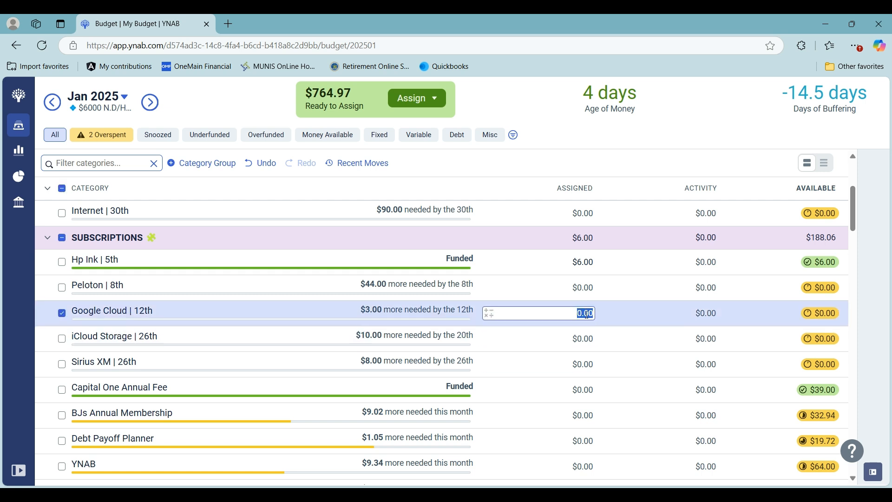
type("3")
left_click(63, 313)
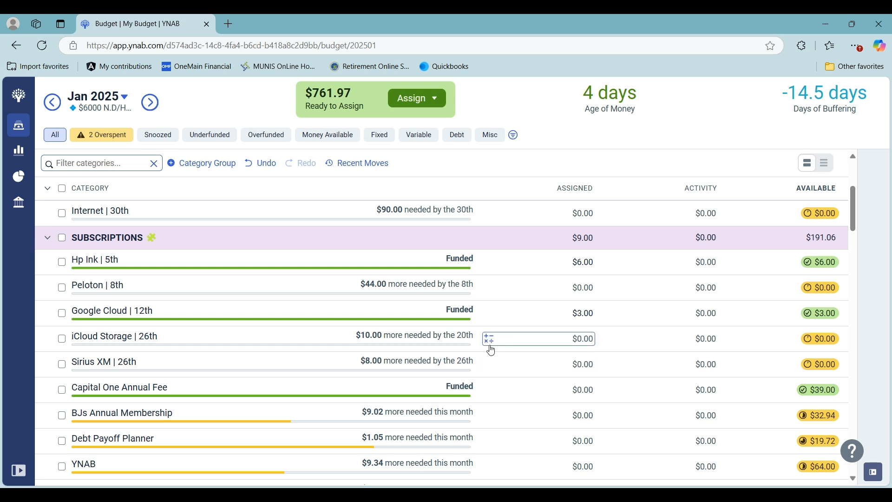
Assign $40 to the Student Loan category in the Loans group, leaving no category selected
scroll(491, 350, "down", 1)
scroll(520, 345, "down", 1)
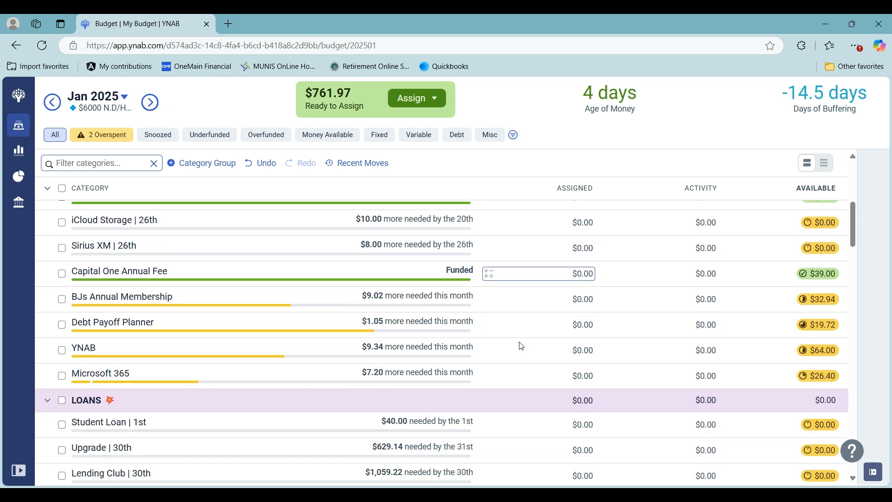
scroll(522, 345, "down", 1)
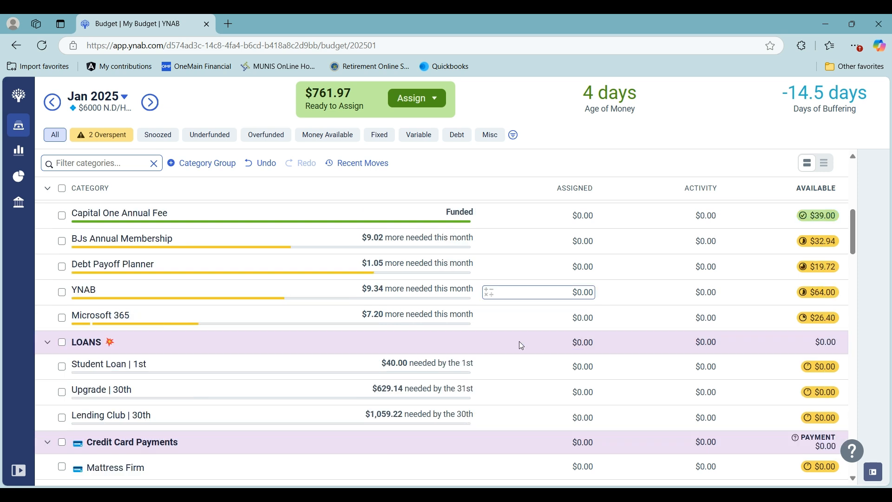
left_click(570, 366)
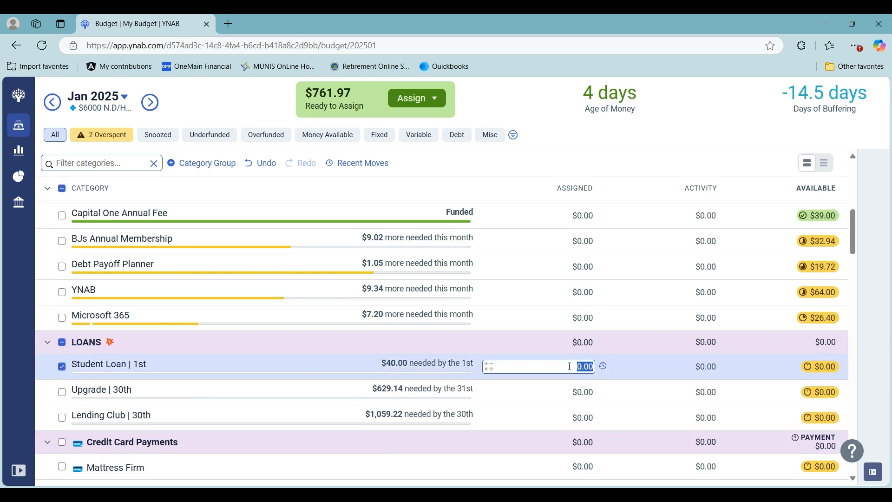
type("$40.00")
key("Return")
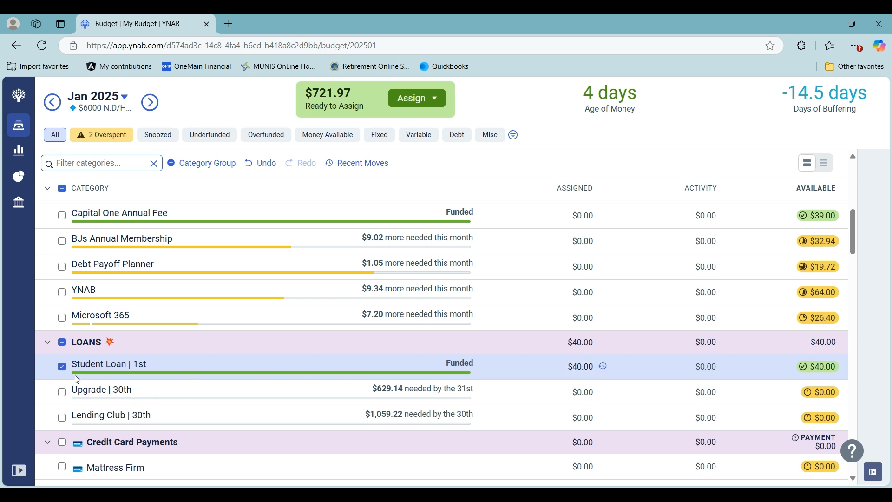
left_click(63, 366)
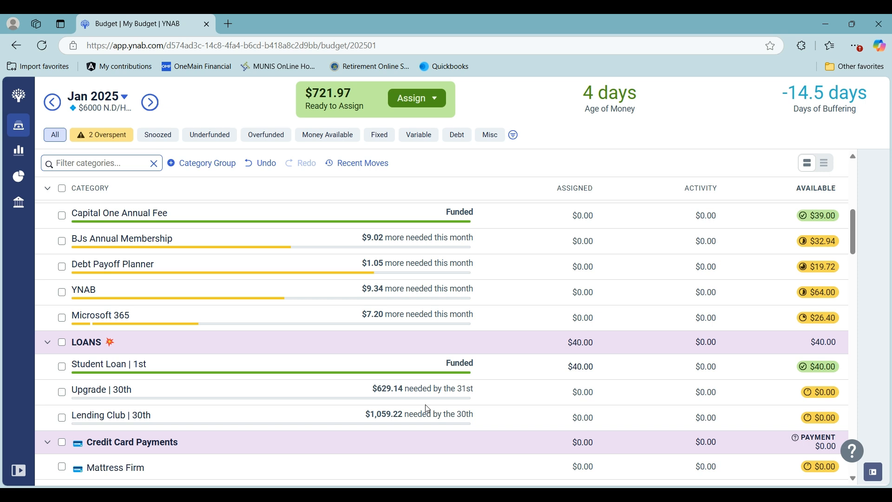
Assign $90 to the Car Fuel category in the Transportation group, and clear the selection
scroll(428, 409, "down", 5)
scroll(427, 404, "up", 3)
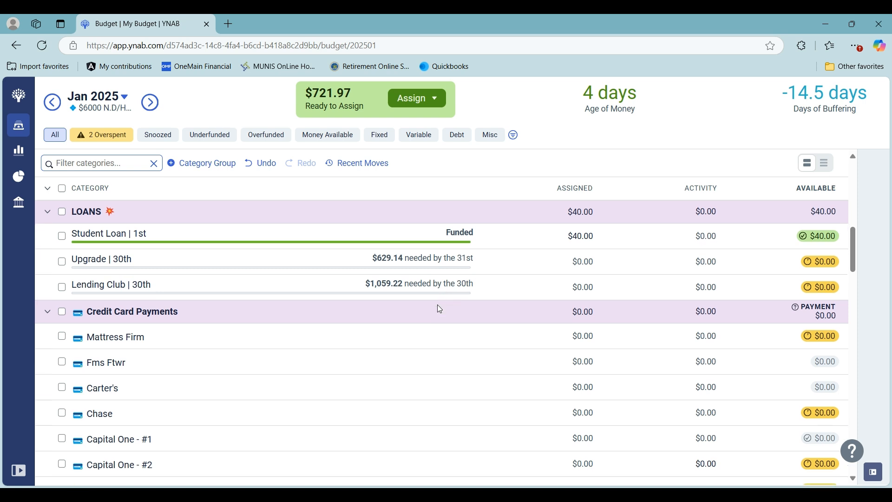
scroll(439, 308, "down", 1)
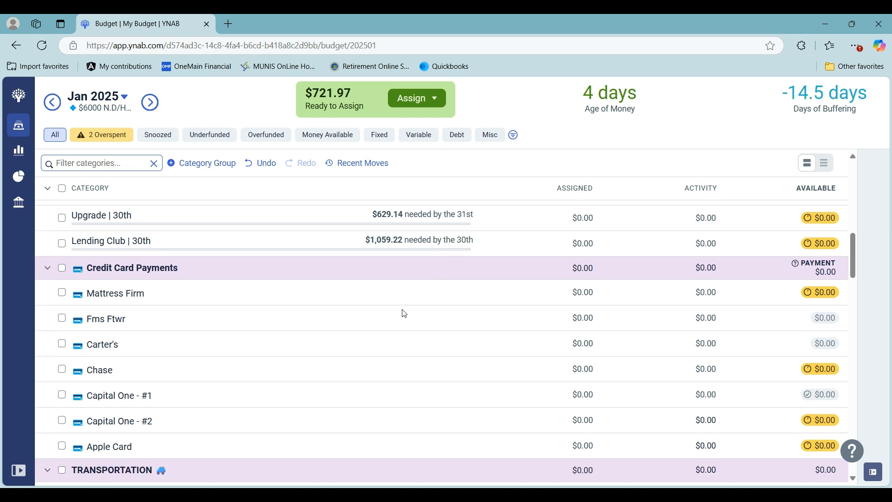
scroll(404, 313, "down", 1)
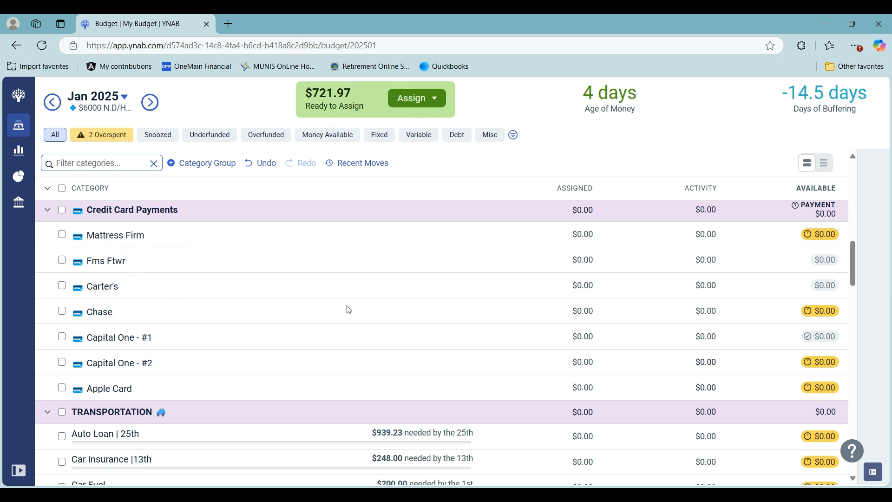
scroll(371, 321, "down", 2)
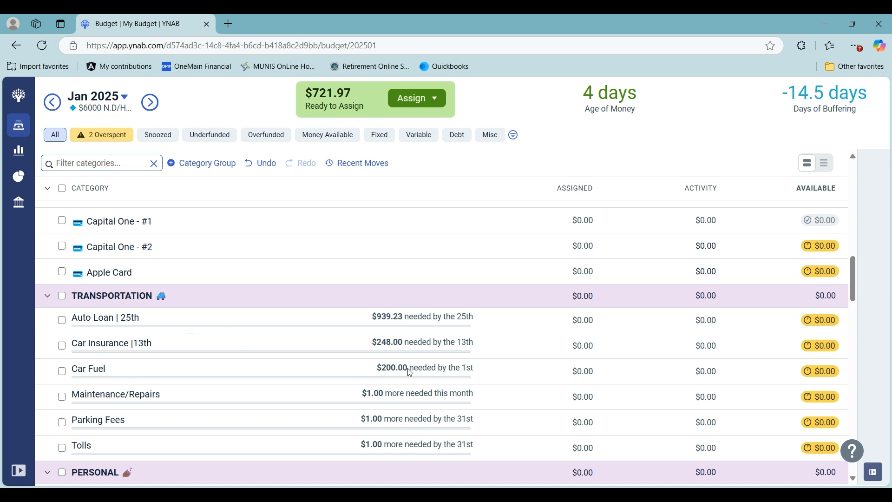
left_click(541, 372)
left_click(563, 374)
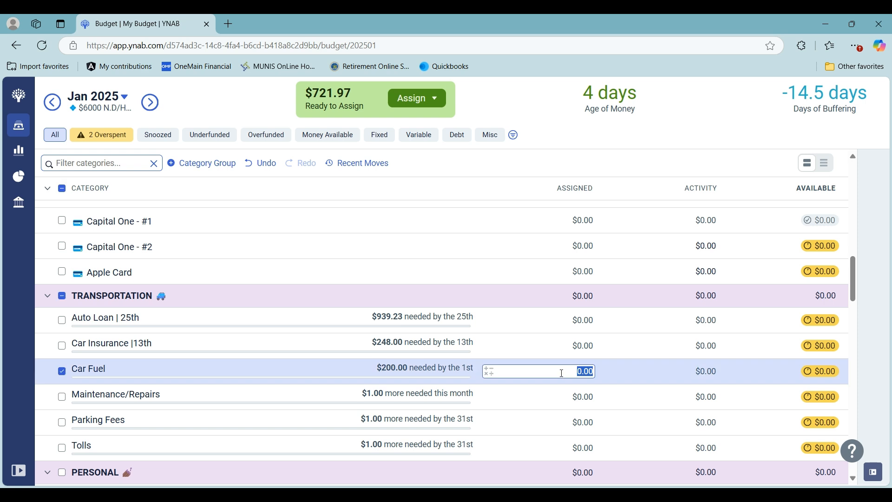
type("90")
key("Return")
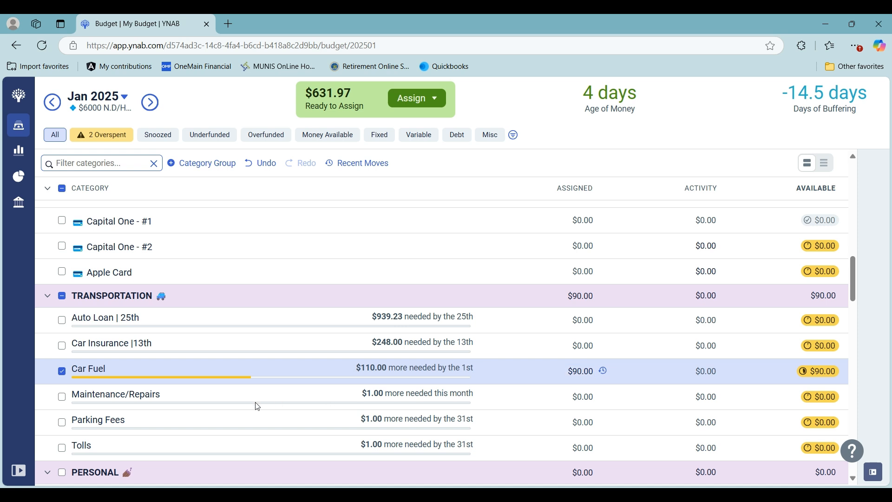
left_click(65, 373)
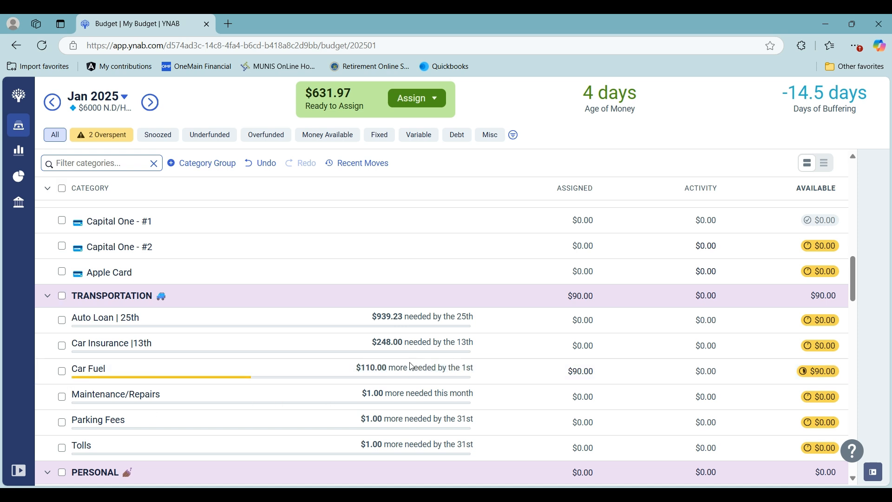
Assign $51 to the Spend How I Want category in the Personal group
scroll(498, 371, "down", 1)
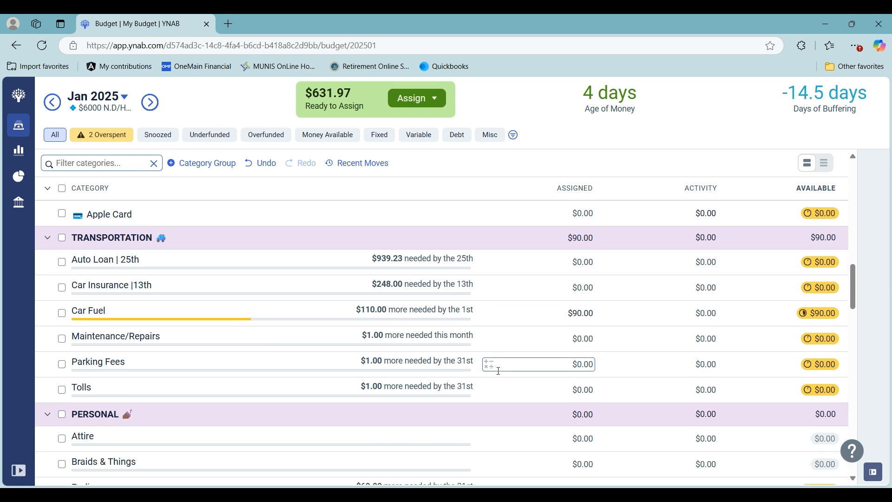
scroll(499, 371, "down", 2)
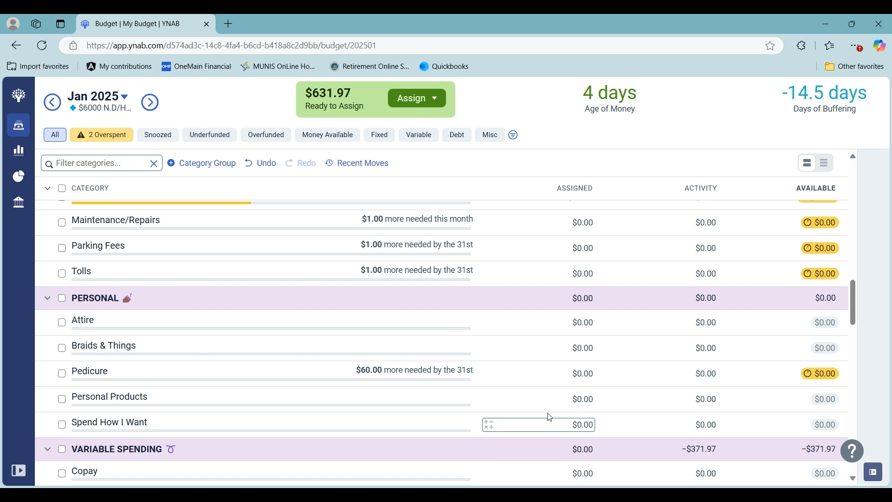
left_click(578, 423)
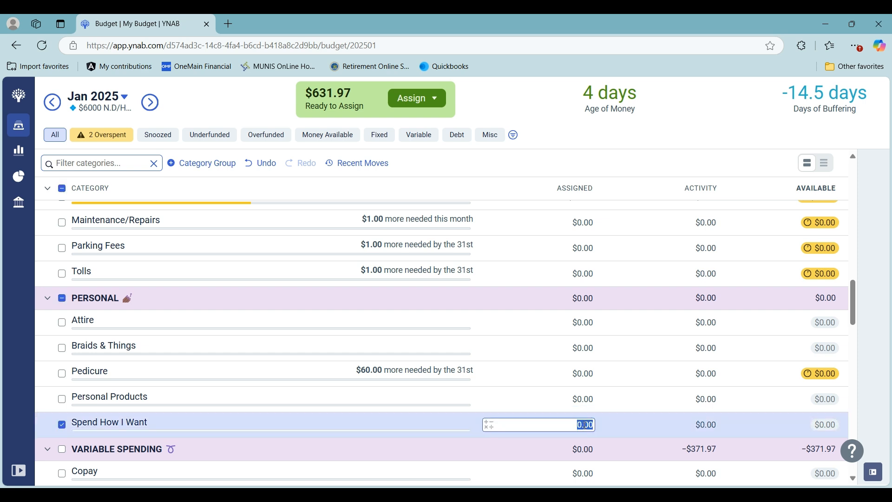
type("51")
key("Return")
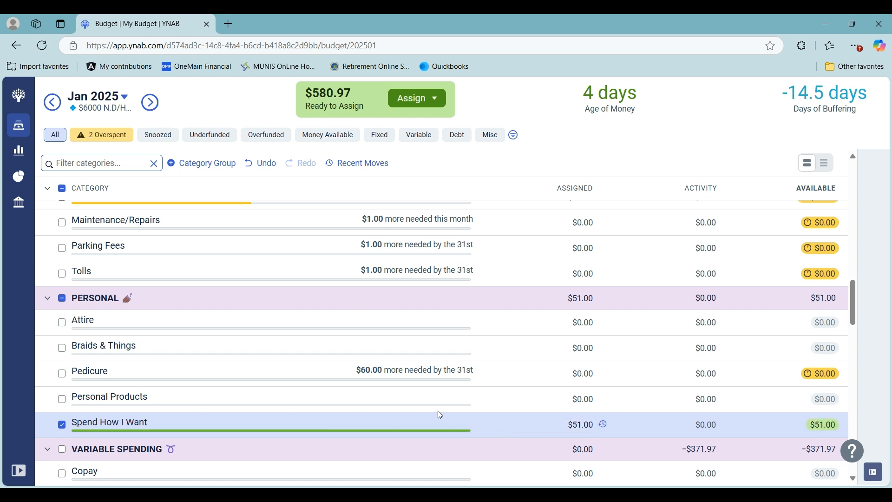
Reduce the amount assigned to Spend How I Want by $1, and deselect the category
left_click(584, 425)
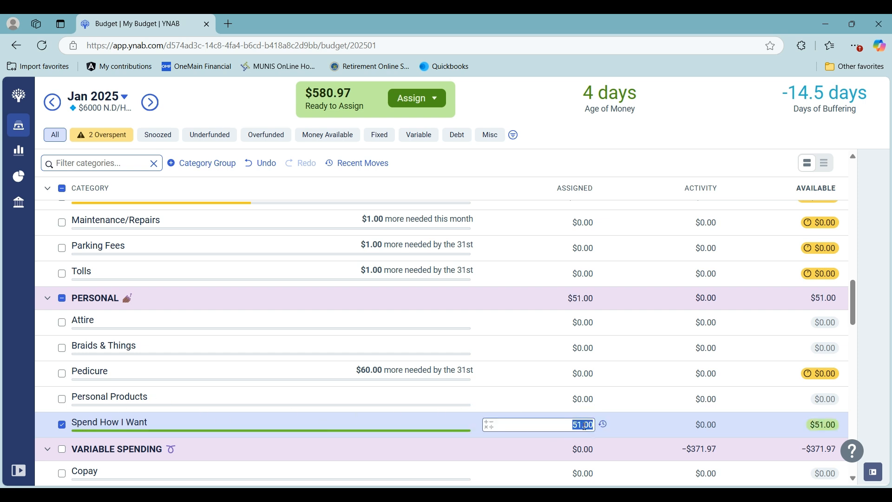
type("-1")
key("Return")
left_click(61, 425)
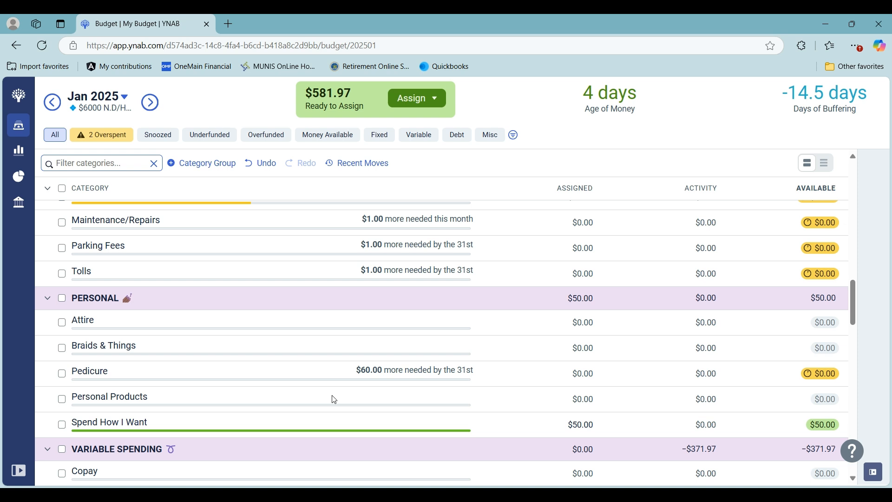
Assign $400 to the Groceries category in the Variable Spending group, and deselect the category
scroll(333, 398, "down", 1)
scroll(334, 398, "down", 1)
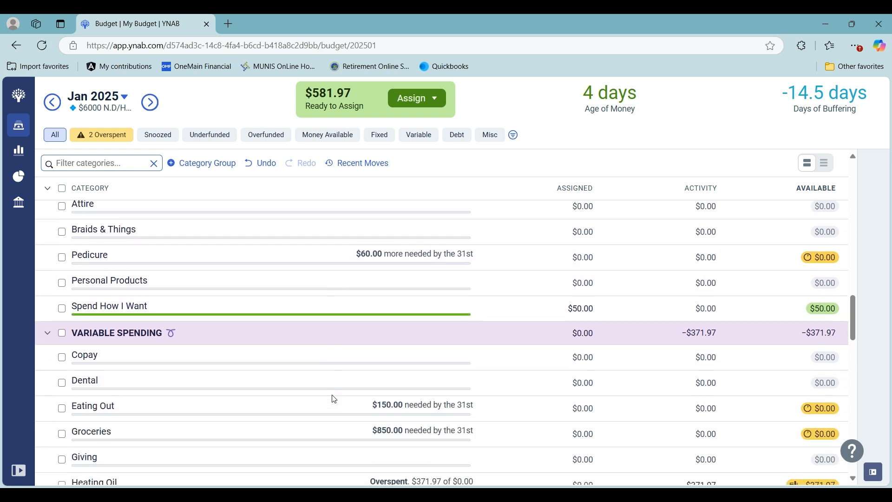
scroll(334, 398, "down", 1)
scroll(334, 399, "down", 1)
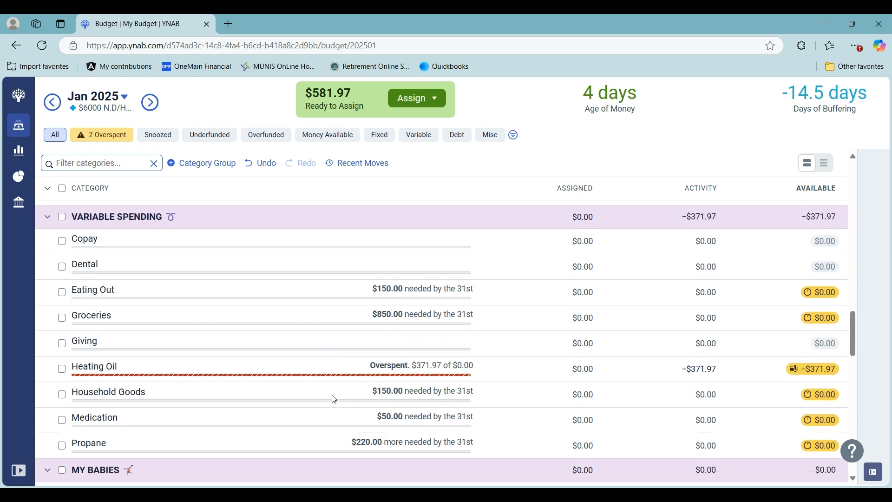
left_click(551, 313)
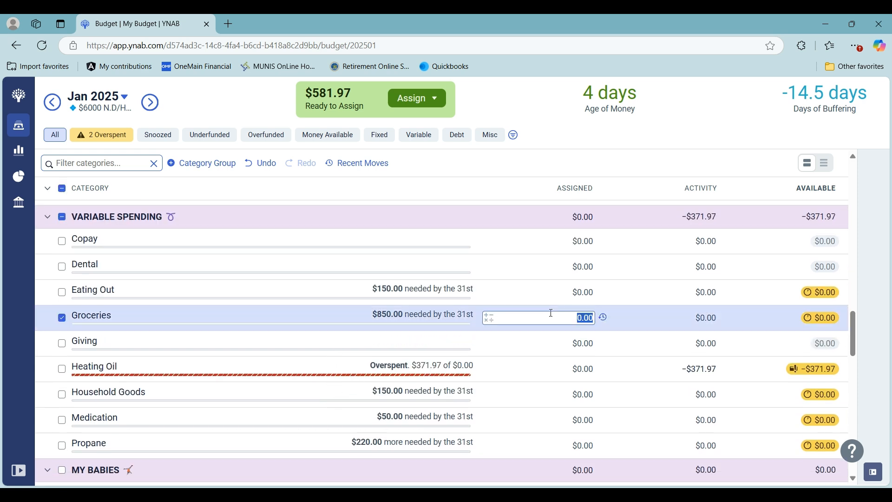
key("BackSpace")
type("400")
key("Return")
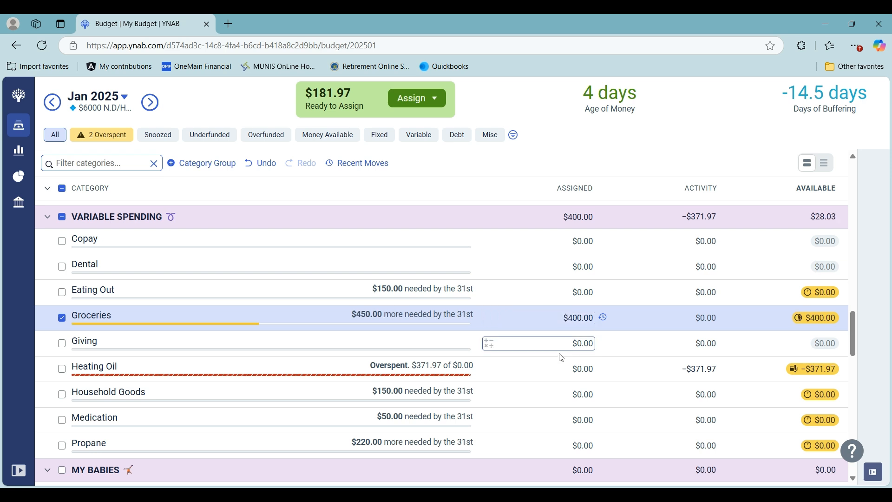
left_click(64, 318)
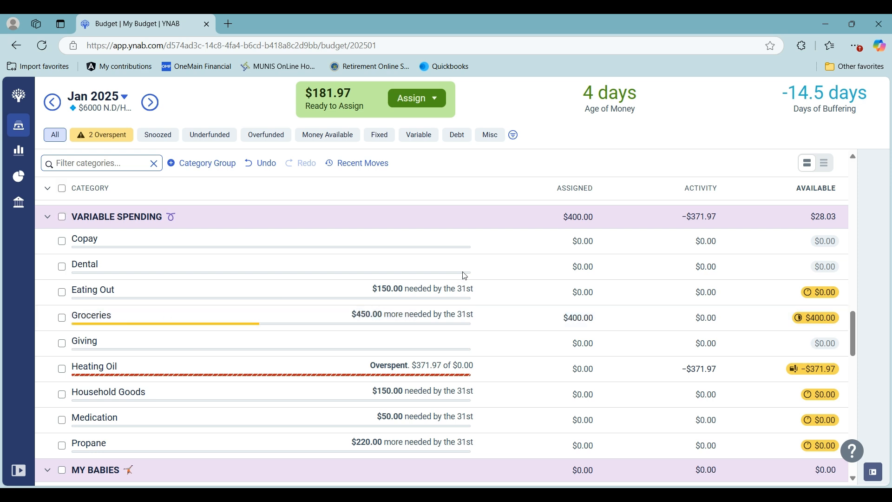
Assign $50 to the Eating Out category in the Variable Spending group, and deselect the category
left_click(580, 295)
type("50")
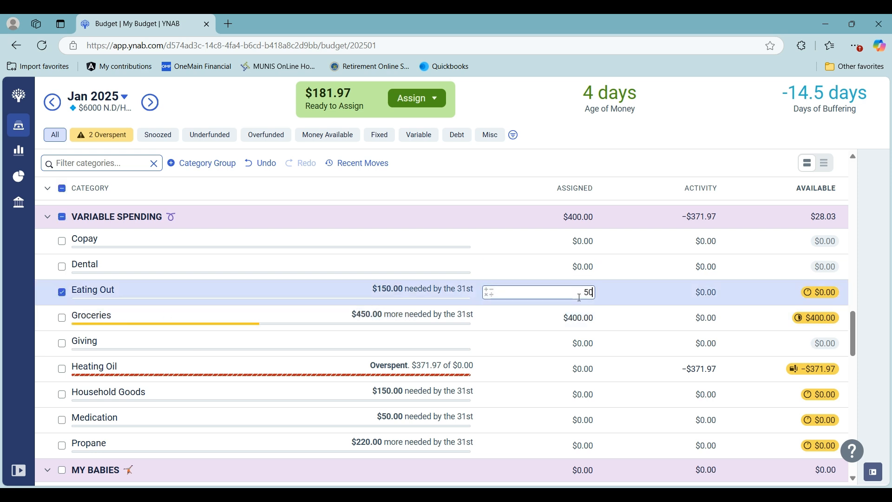
key("Return")
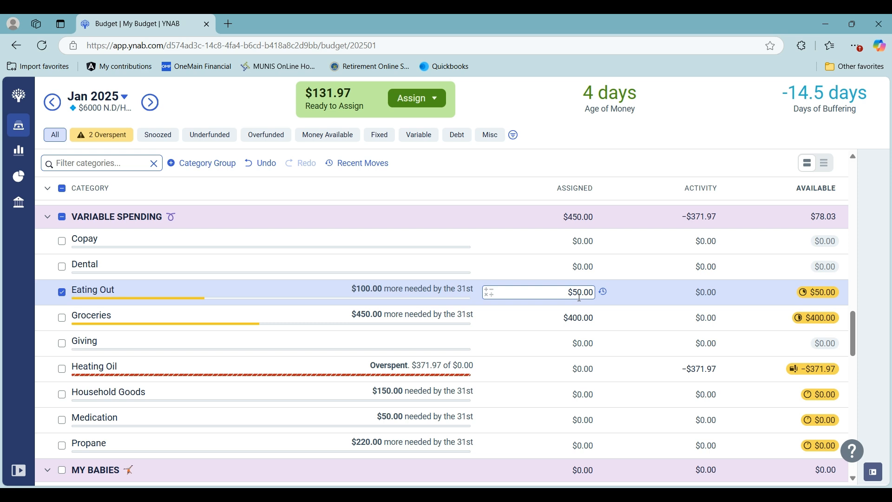
left_click(62, 292)
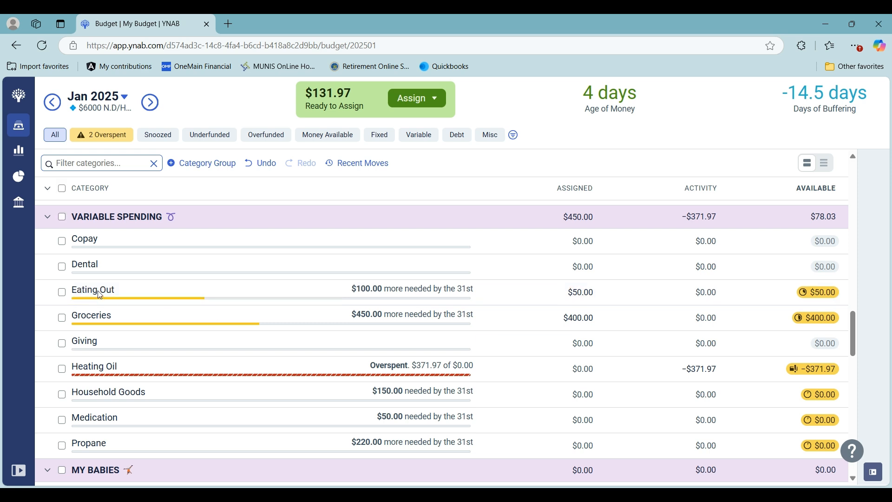
Rename the Eating Out category to Dining Out, and deselect it
left_click(98, 292)
left_click(100, 293)
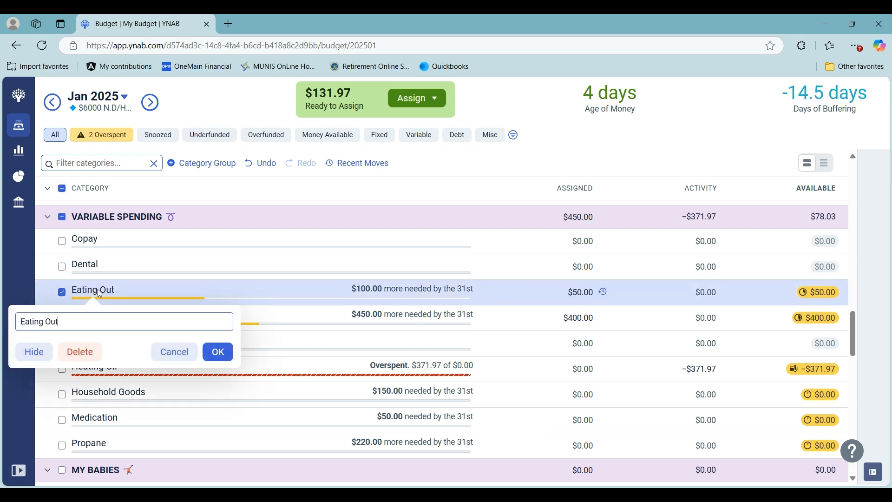
key("Left")
key("Left")
key("BackSpace")
key("BackSpace")
key("BackSpace")
type("Din")
left_click(218, 352)
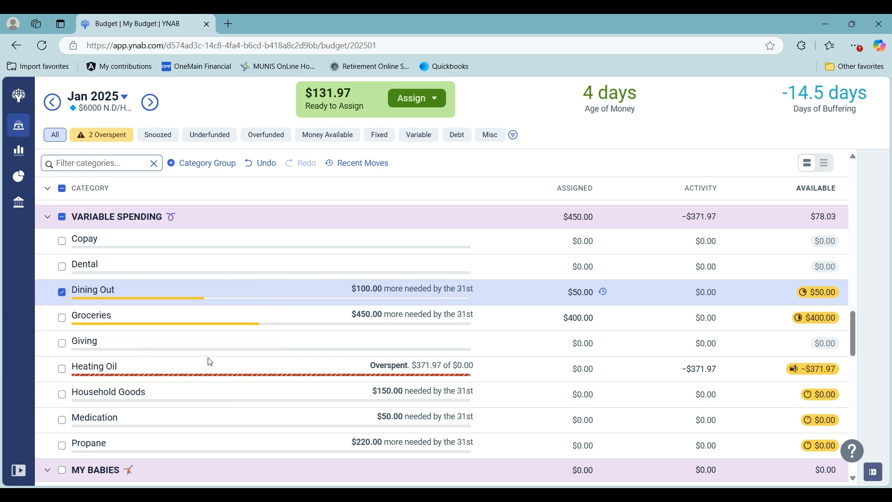
left_click(63, 291)
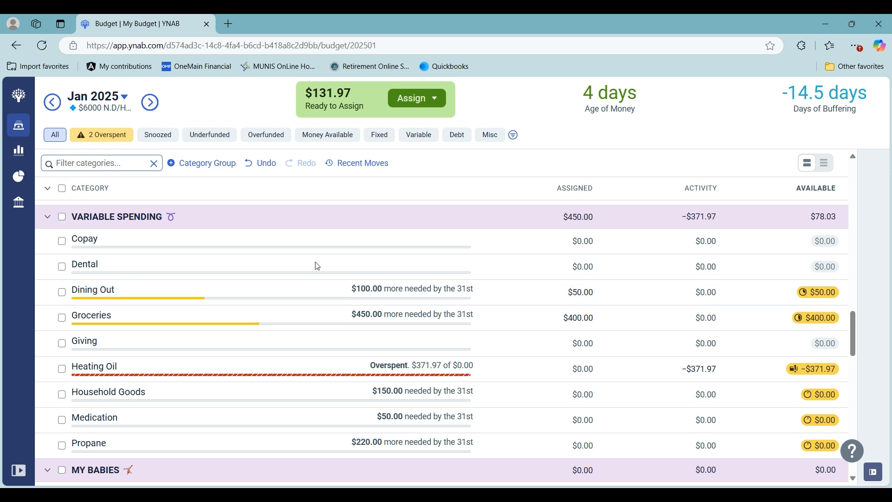
Assign $50 to the Copay category in the Variable Spending group, leaving no category selected
left_click(572, 238)
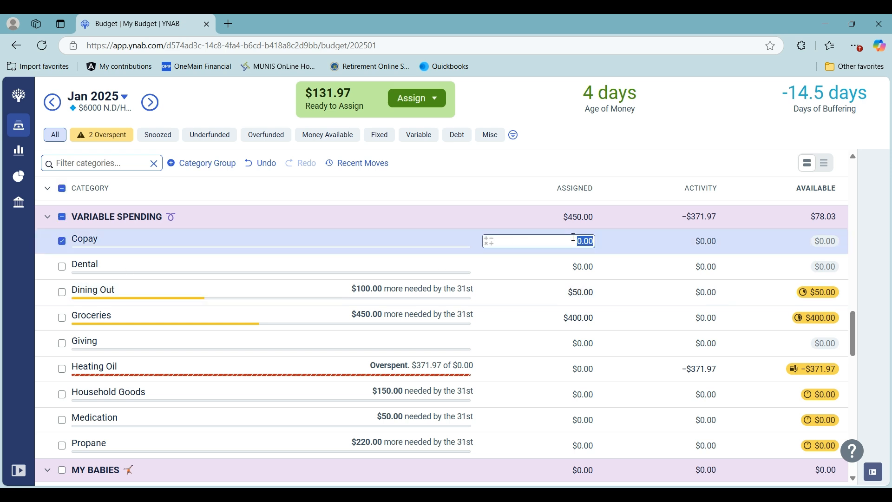
type("50")
key("Return")
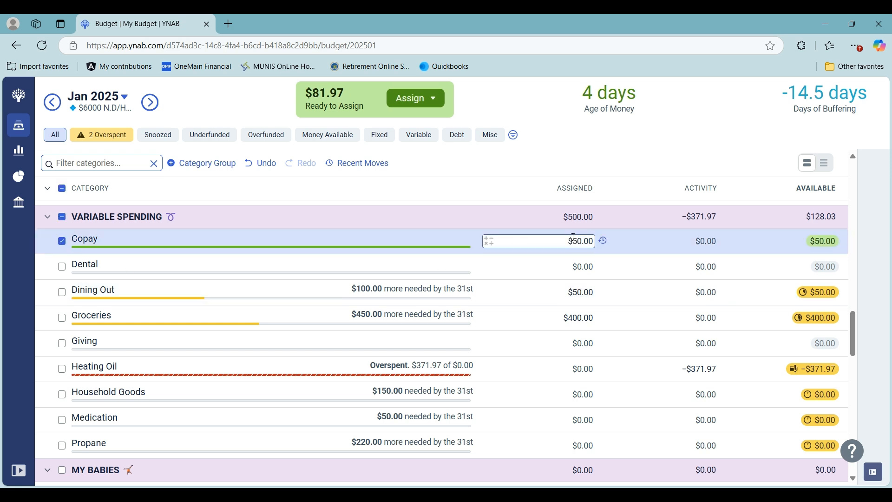
left_click(328, 147)
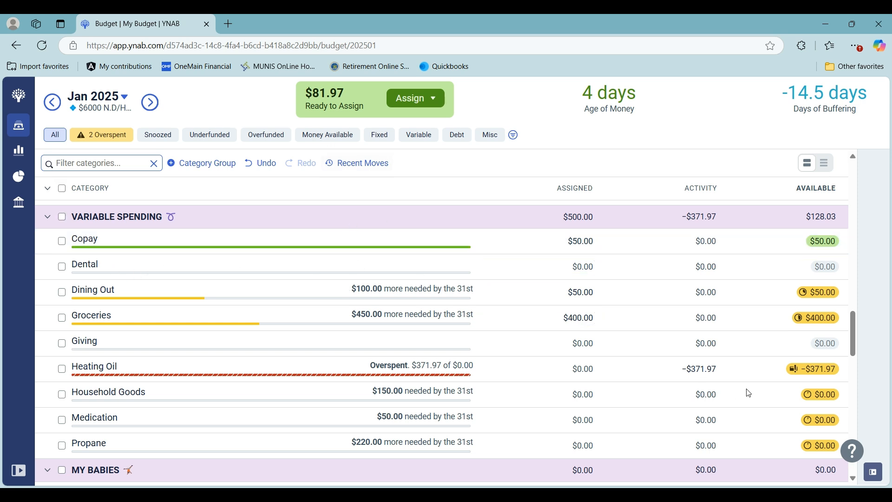
scroll(748, 393, "down", 4)
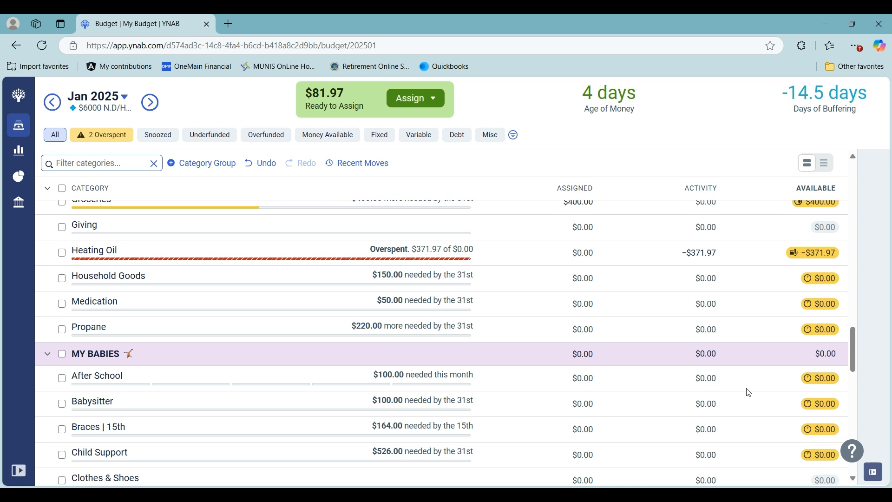
Filter the budget to overspent categories and cover the Credit Card Interest overspending with Ready to Assign money
left_click(102, 132)
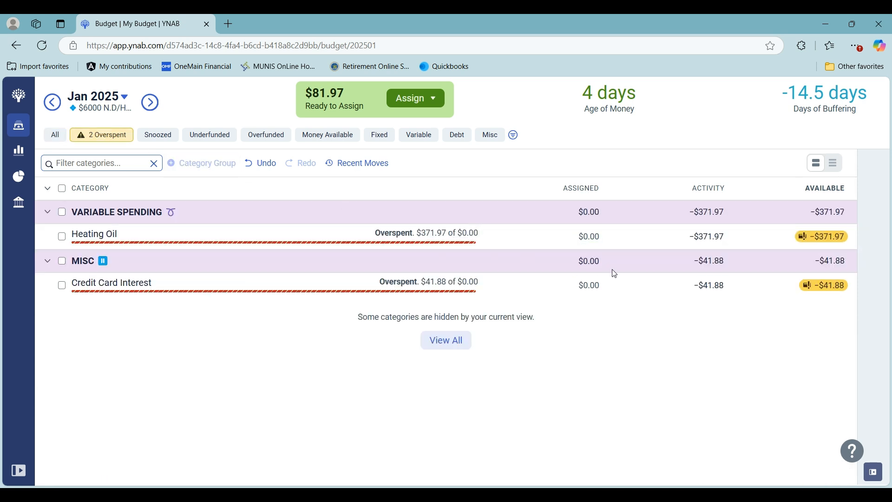
left_click(821, 286)
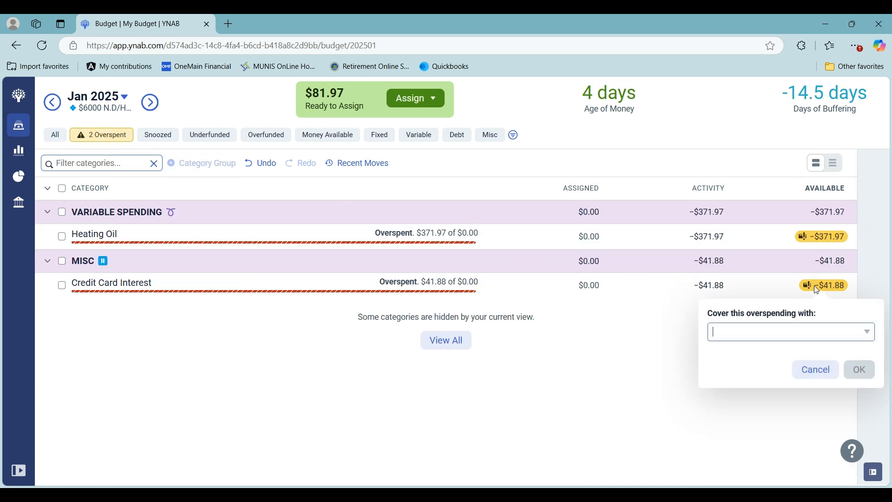
left_click(733, 331)
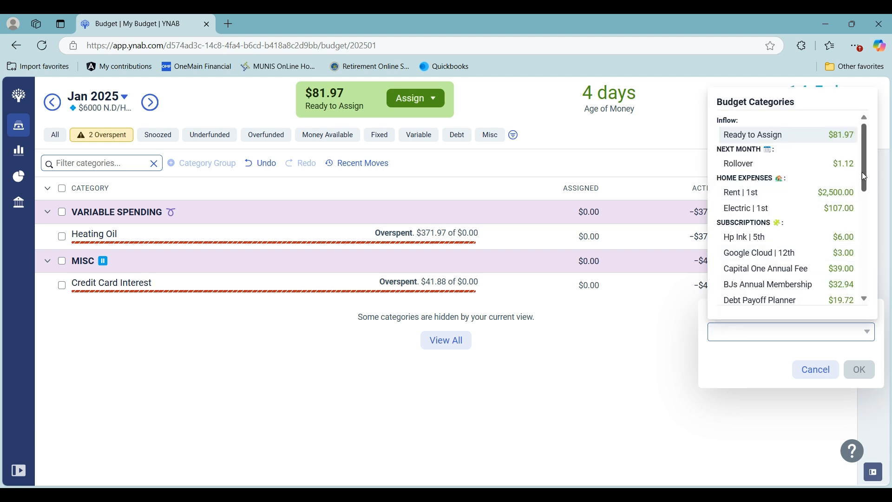
left_click(848, 145)
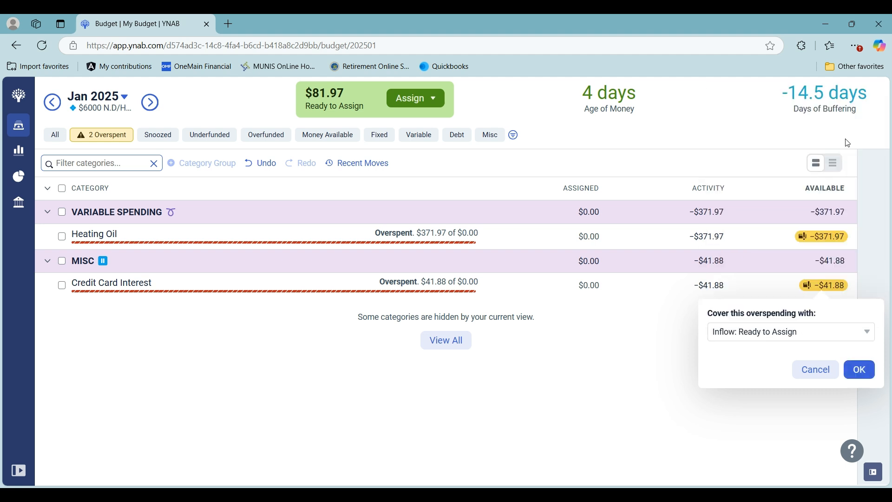
left_click(859, 369)
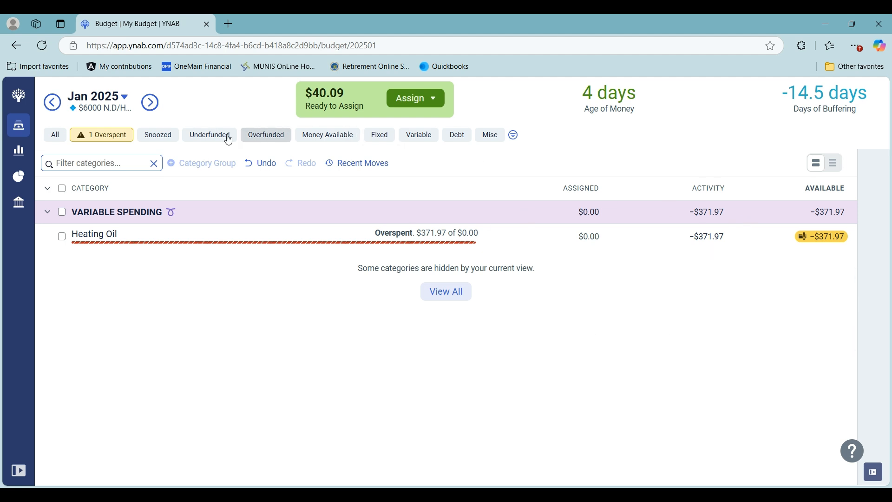
Show all categories, set the Rent category's assigned amount to $1,250, and deselect it
left_click(55, 134)
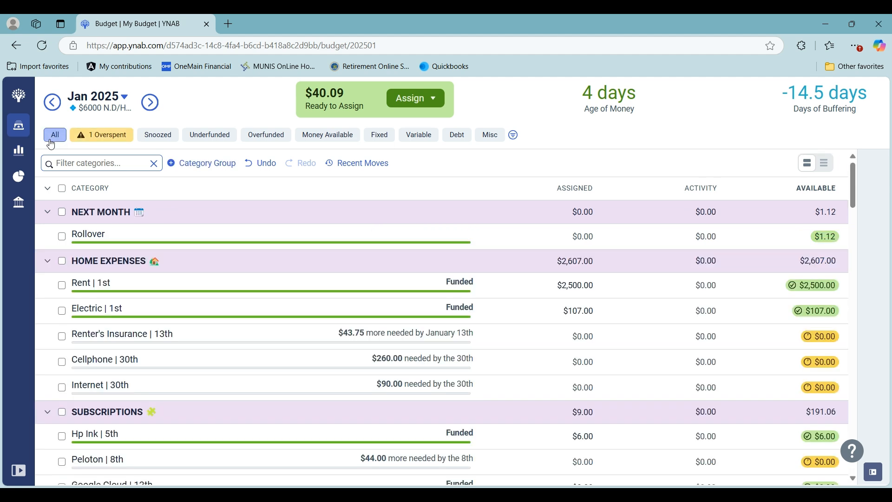
left_click(572, 284)
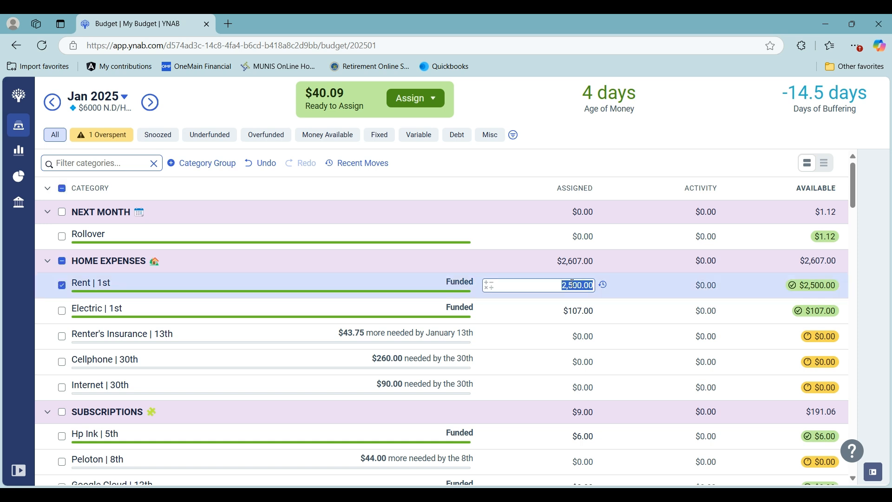
type("1250")
key("Return")
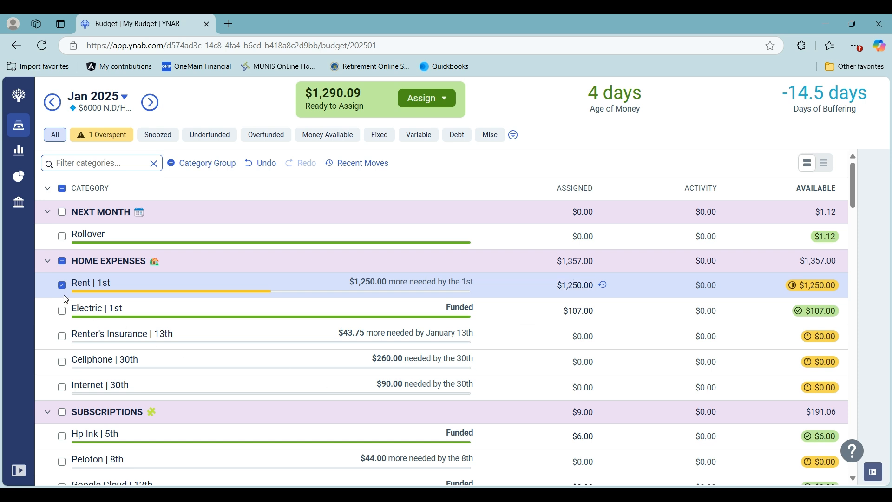
left_click(61, 289)
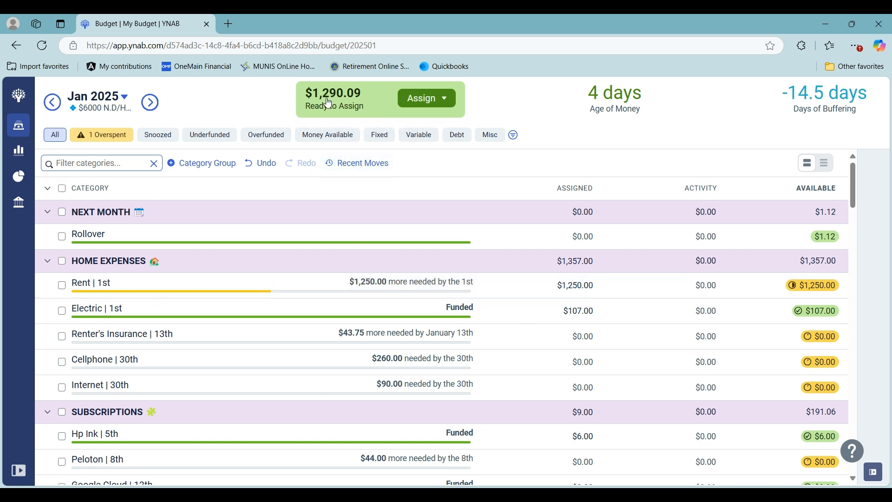
Filter to overspent categories again and cover the Heating Oil overspending with Ready to Assign money
left_click(116, 145)
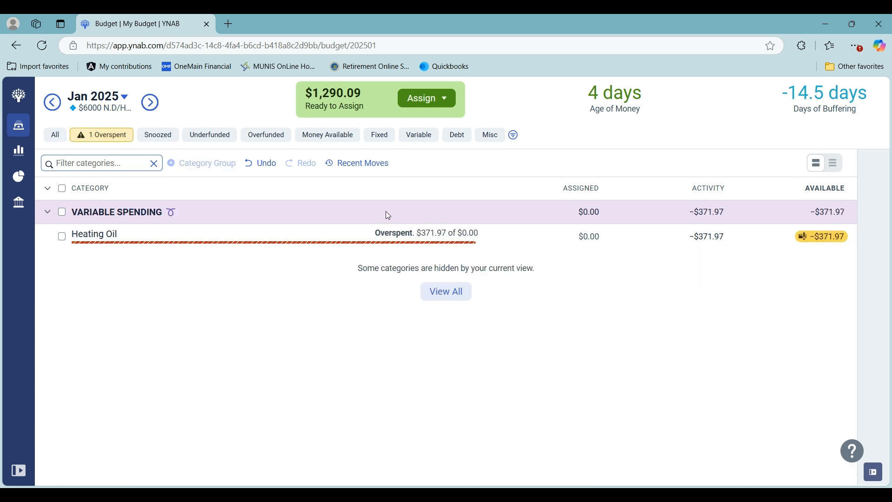
left_click(821, 236)
left_click(777, 287)
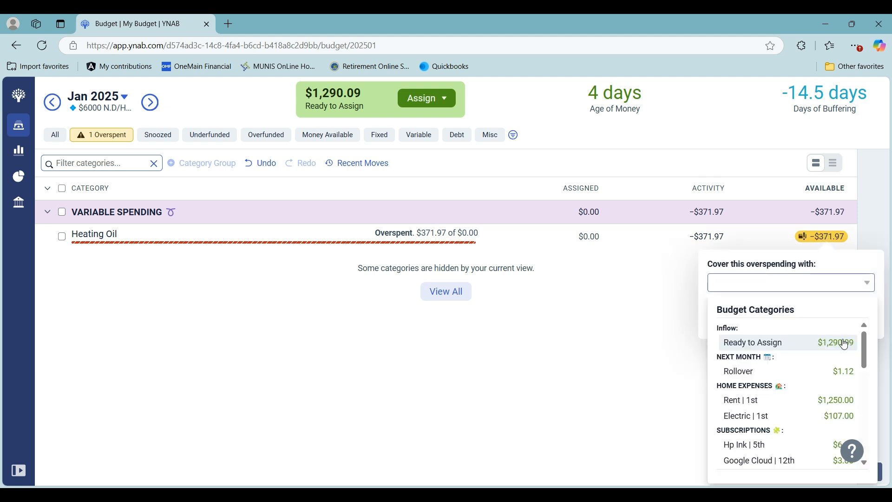
left_click(842, 343)
left_click(857, 320)
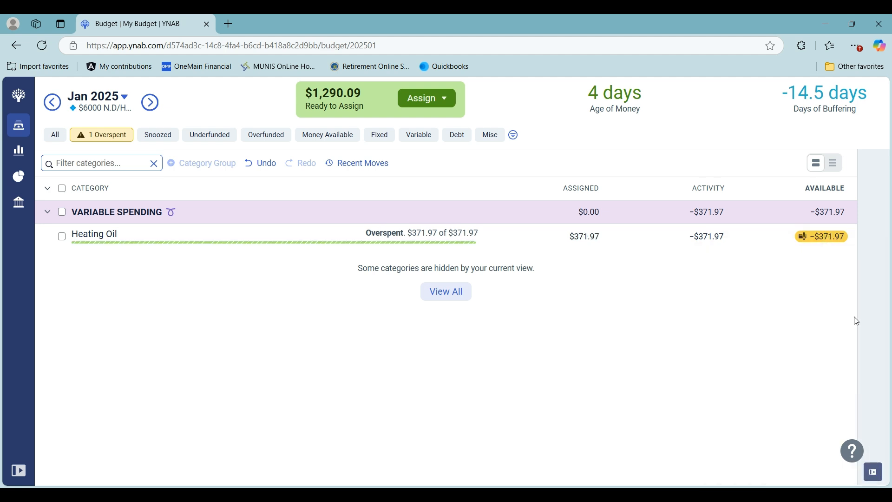
Show all categories, assign $263 to the Child Support category in the My Babies group, and deselect it
left_click(57, 136)
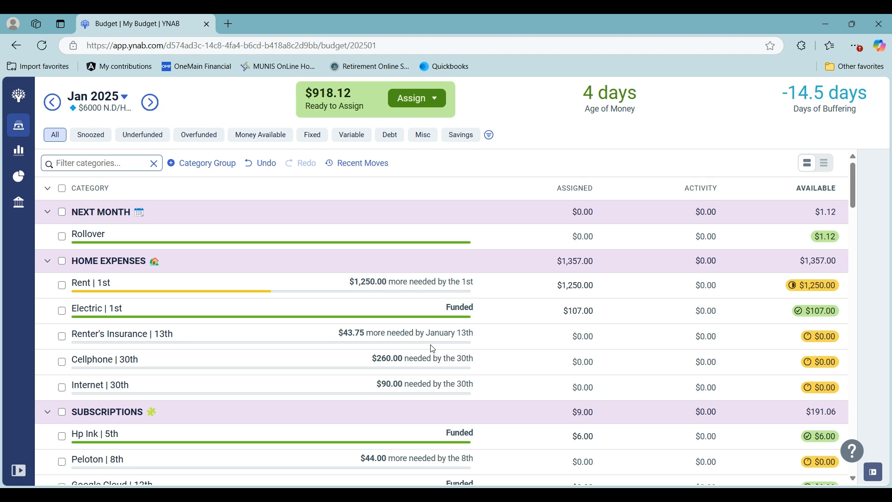
scroll(432, 348, "down", 8)
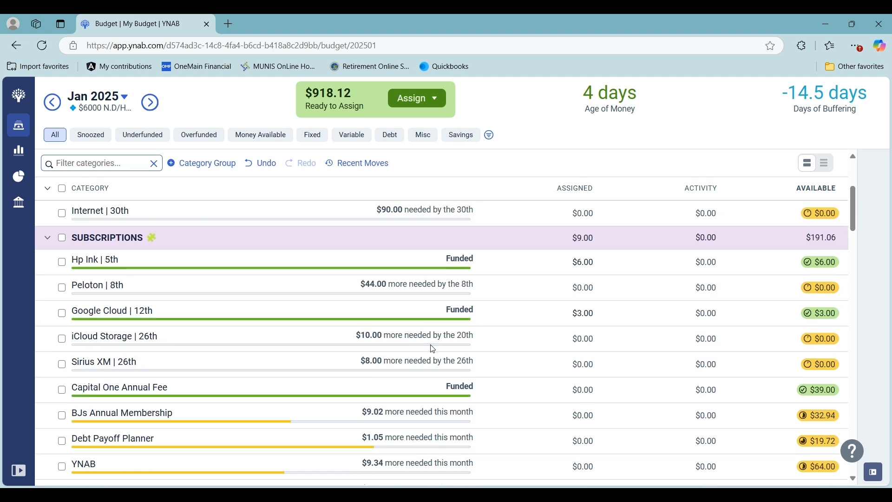
scroll(433, 349, "down", 10)
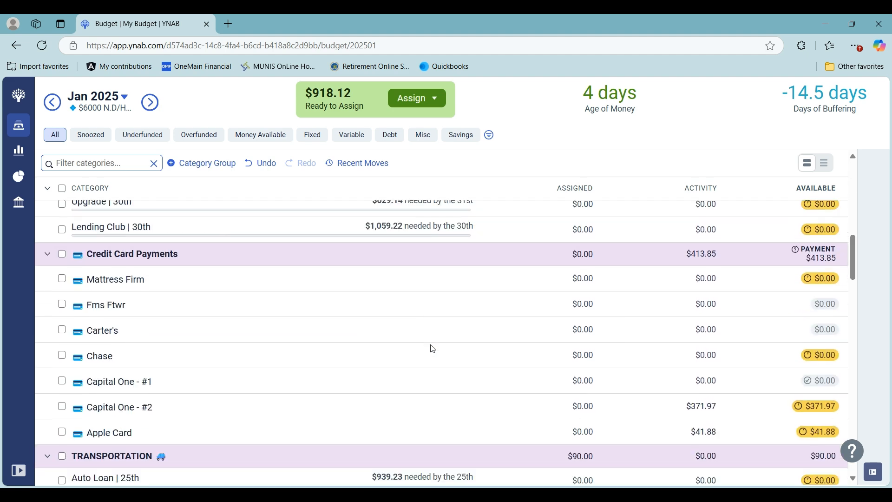
scroll(433, 349, "down", 8)
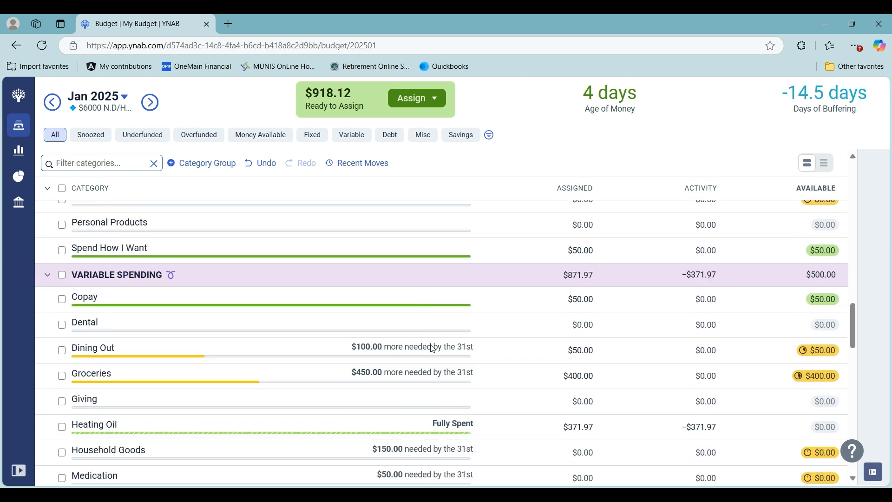
scroll(432, 349, "down", 2)
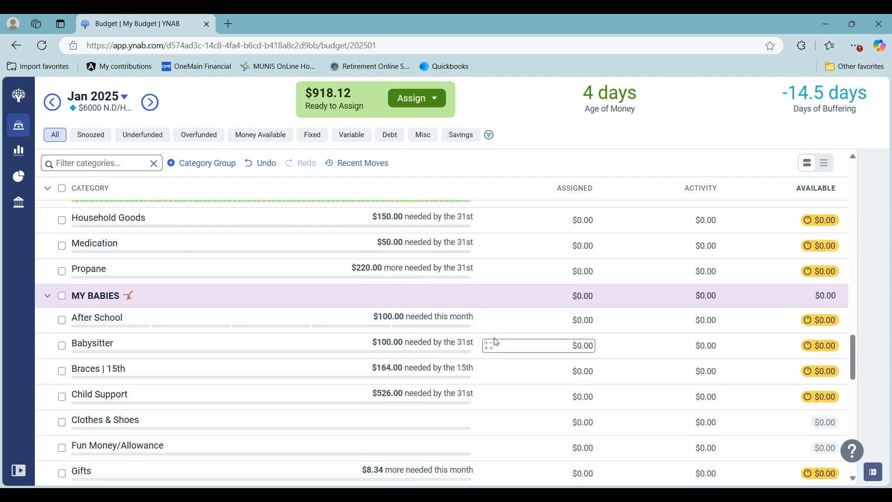
left_click(564, 395)
type("263")
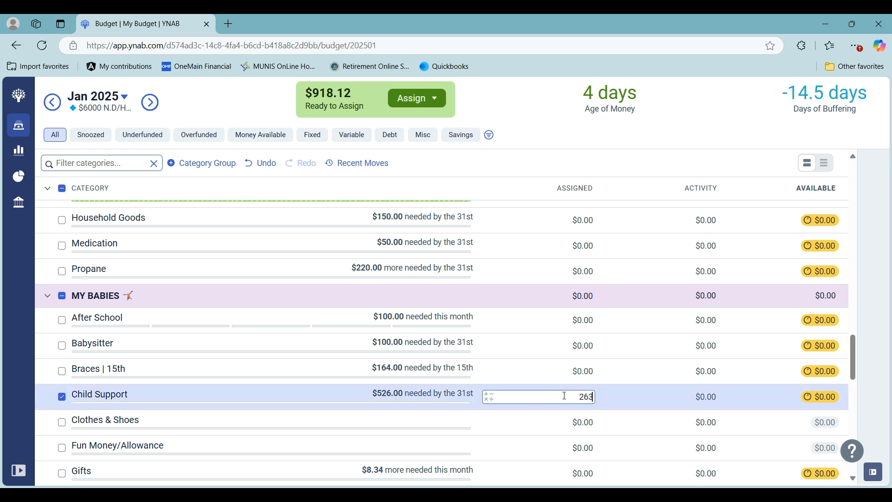
key("Return")
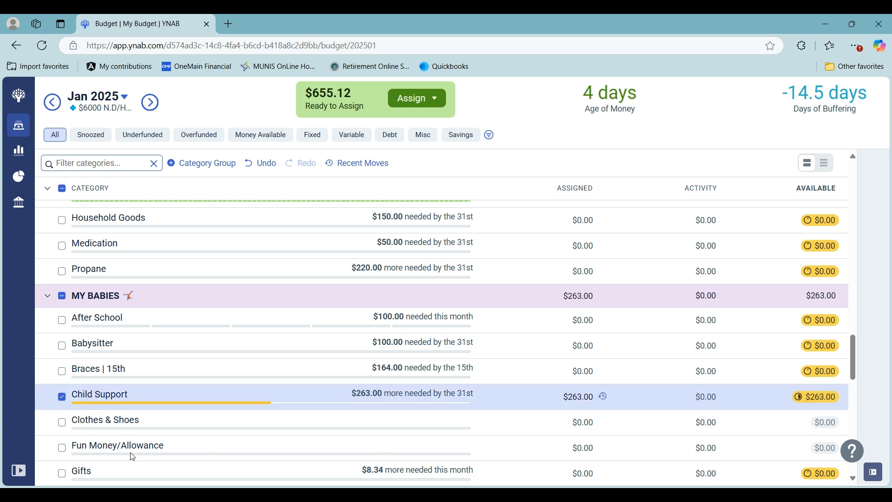
left_click(63, 398)
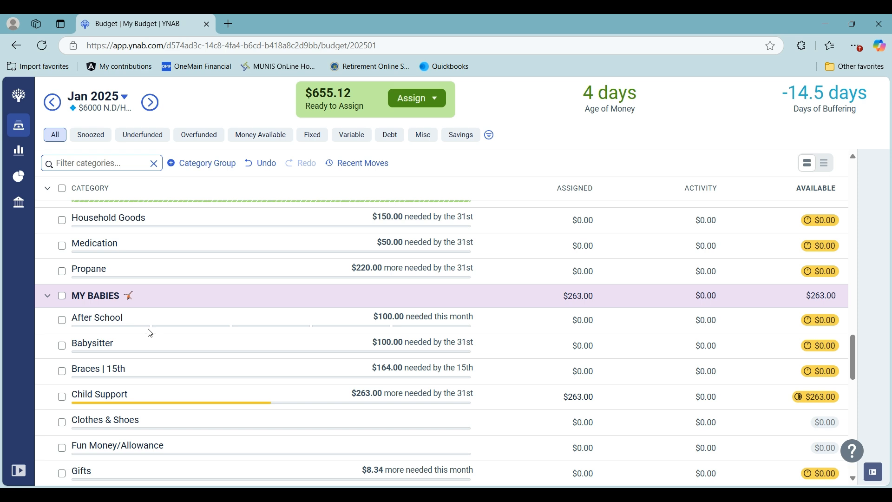
Assign $166 to the Braces category in the My Babies group, and deselect it
left_click(579, 373)
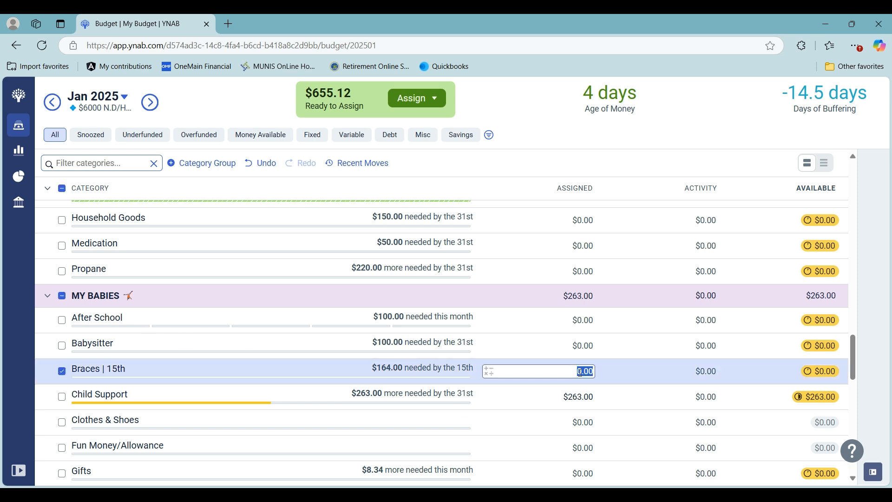
type("166")
key("Return")
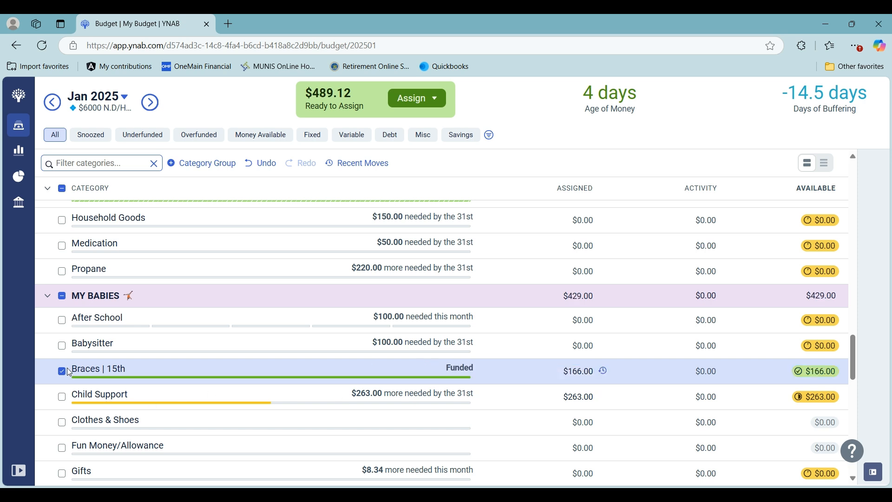
left_click(65, 368)
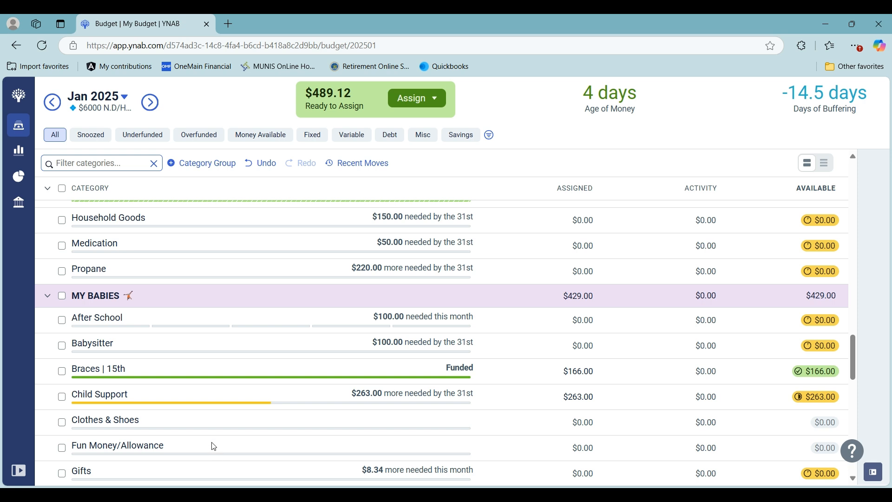
Set the Braces category's assigned amount to $164, and deselect the category
left_click(578, 372)
type("164")
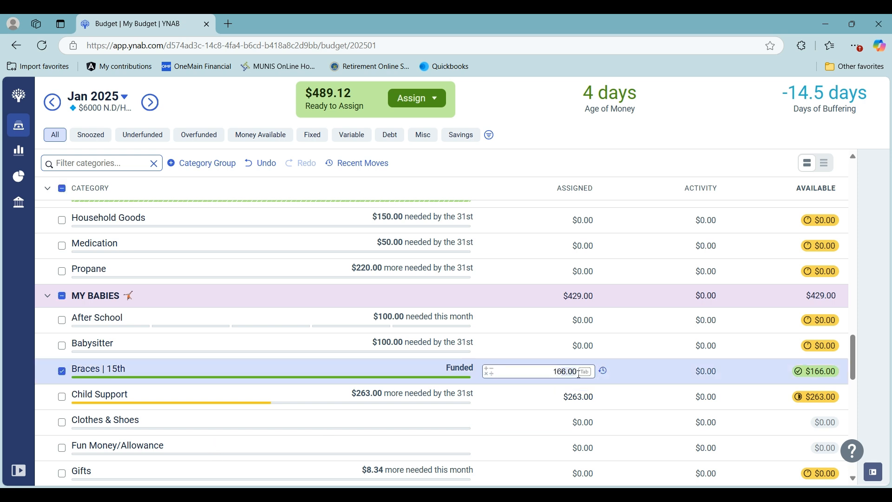
key("Return")
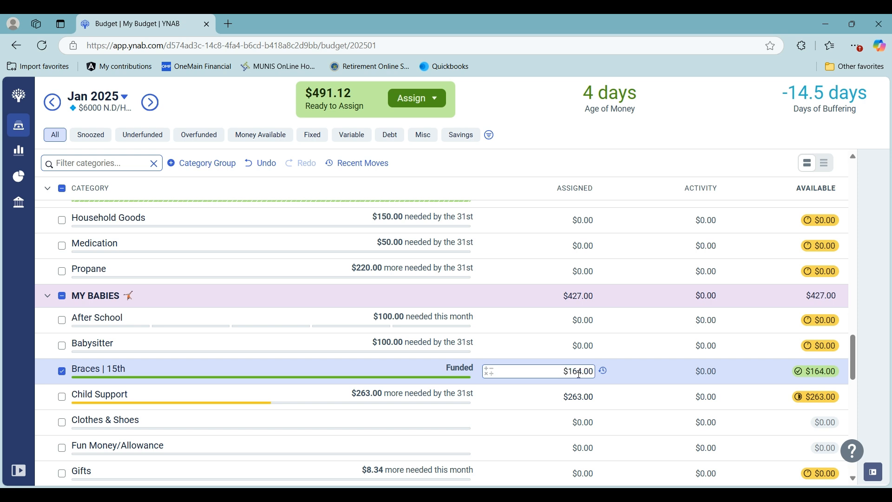
left_click(60, 373)
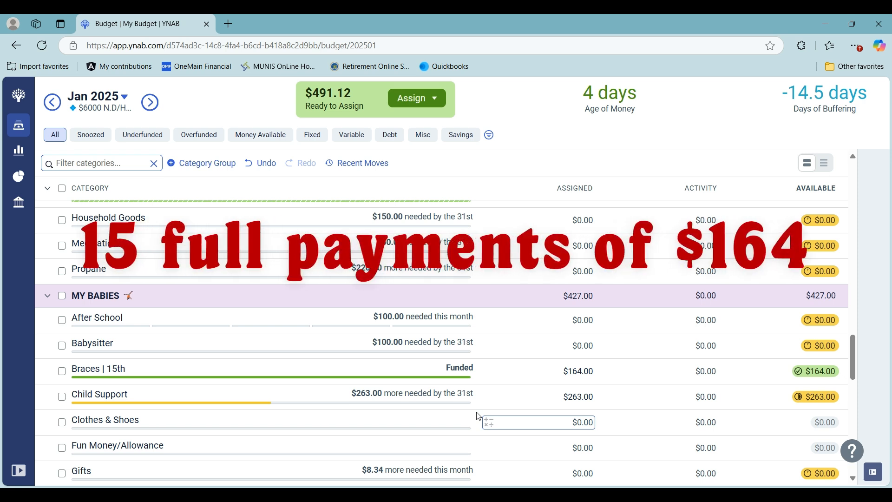
Check the orthodontics payments and their memos in the Capital One - #1 account register, and return to the budget
left_click(18, 470)
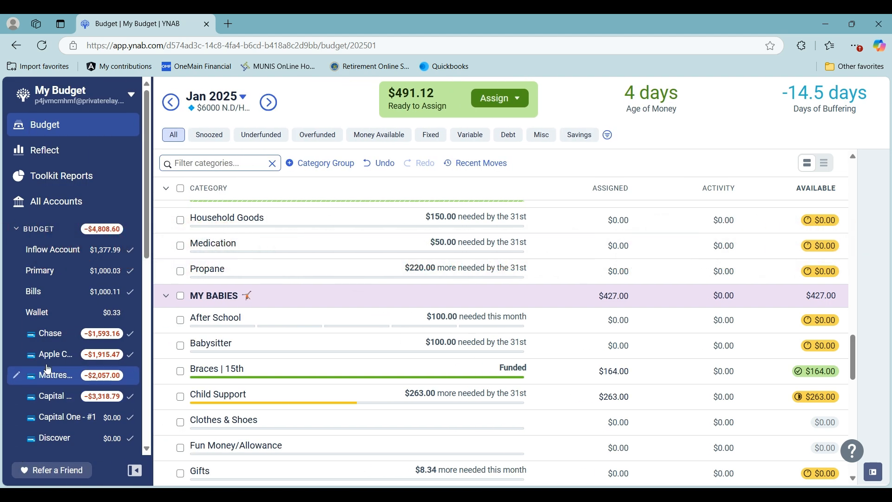
left_click(52, 418)
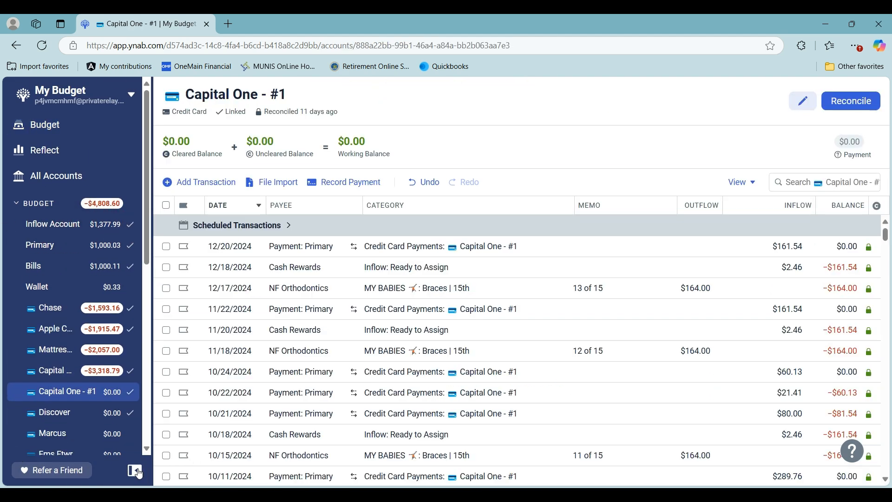
left_click(135, 471)
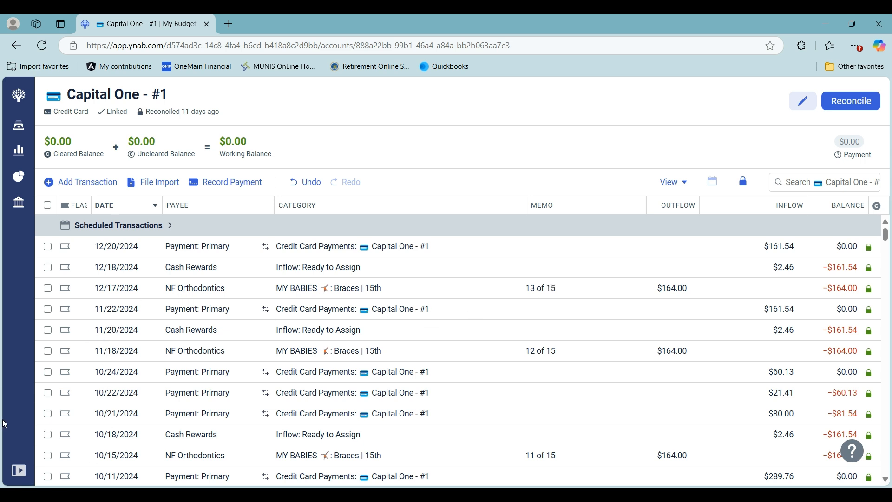
left_click(18, 125)
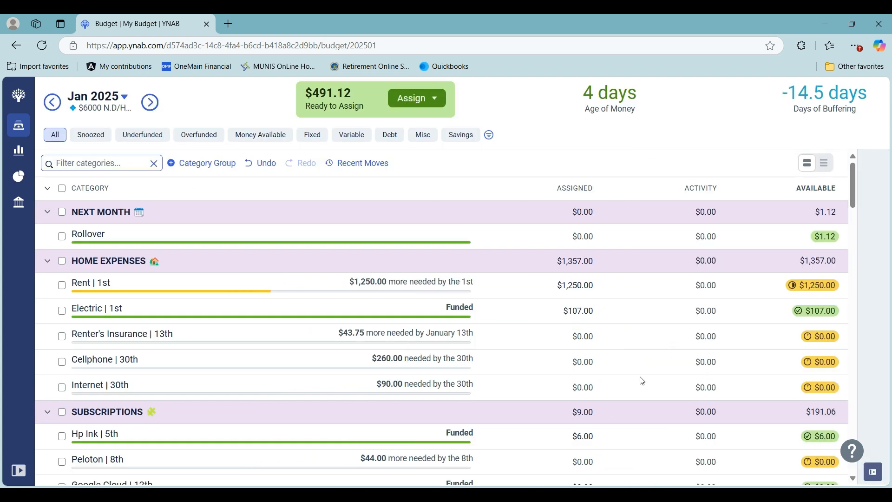
Review the assigned amounts and remaining needs in the January budget's My Babies and Variable Spending groups
scroll(426, 356, "down", 1)
scroll(426, 356, "down", 15)
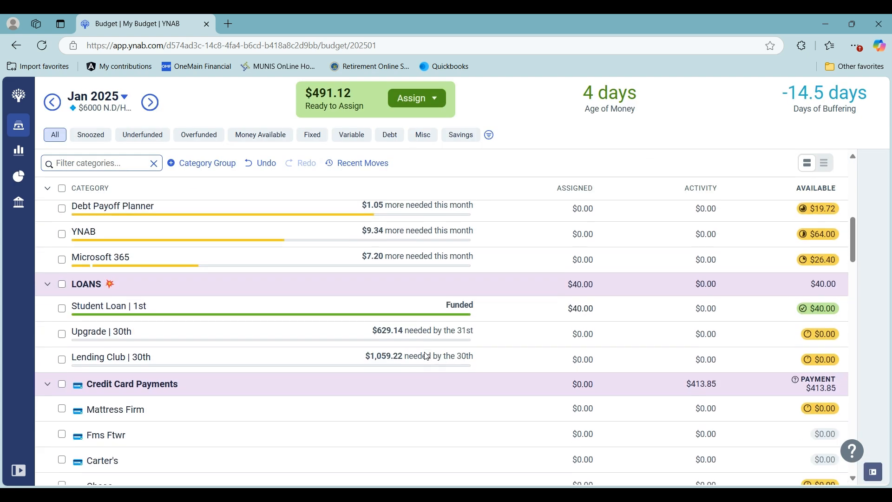
scroll(427, 356, "down", 5)
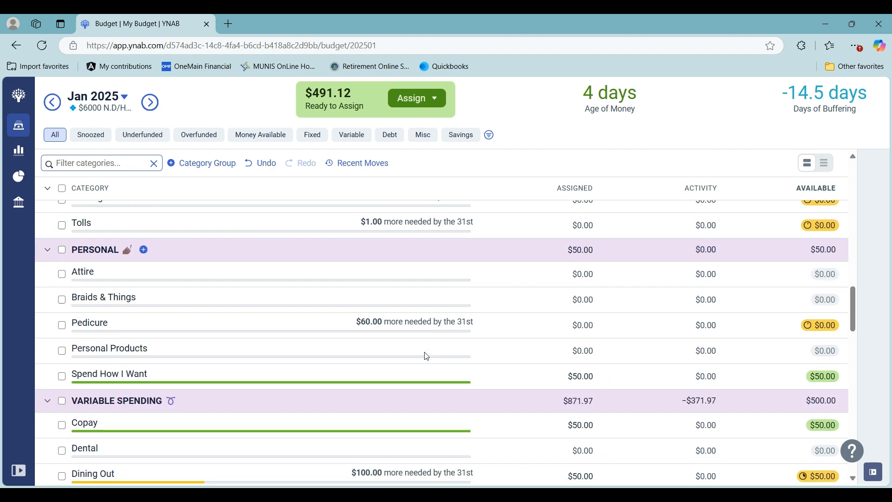
scroll(426, 356, "down", 6)
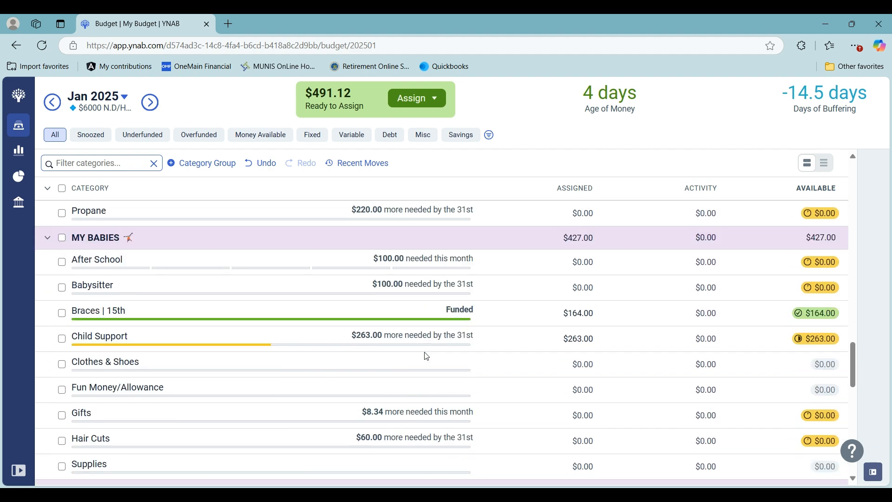
left_click(563, 341)
scroll(536, 293, "up", 5)
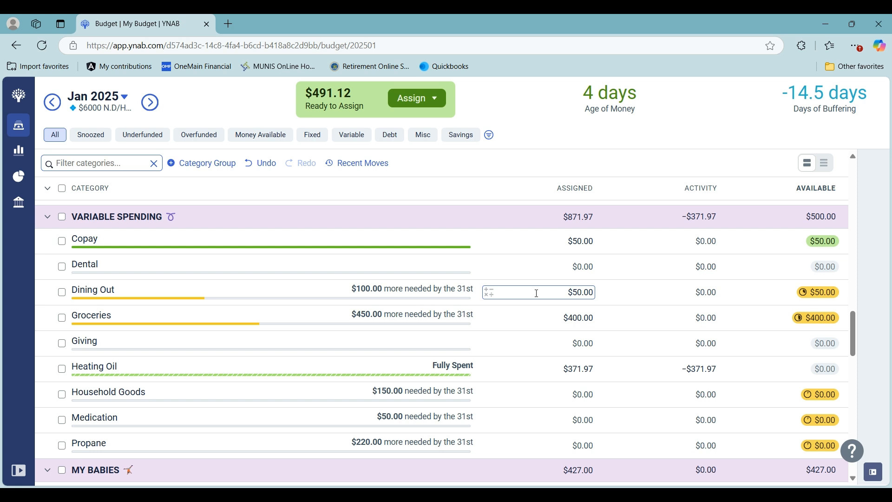
scroll(537, 293, "up", 4)
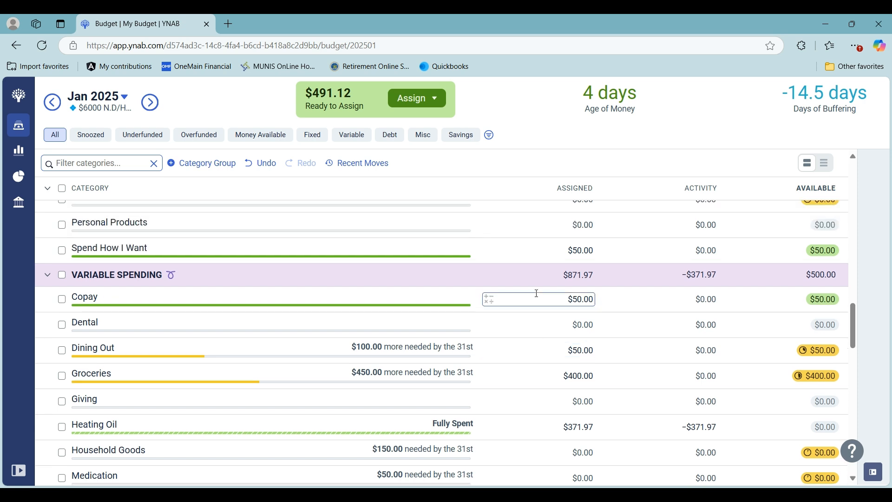
Filter the January budget to the Fixed categories and review their assigned amounts and remaining needs
scroll(537, 297, "up", 6)
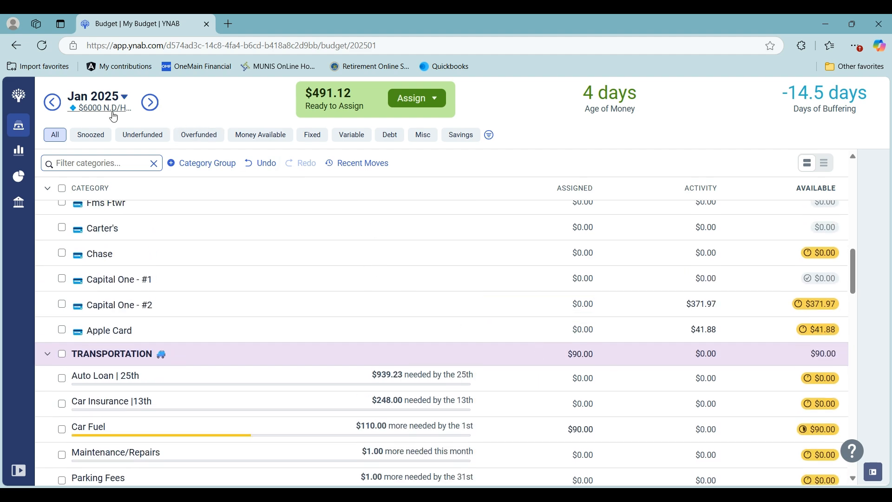
left_click(324, 142)
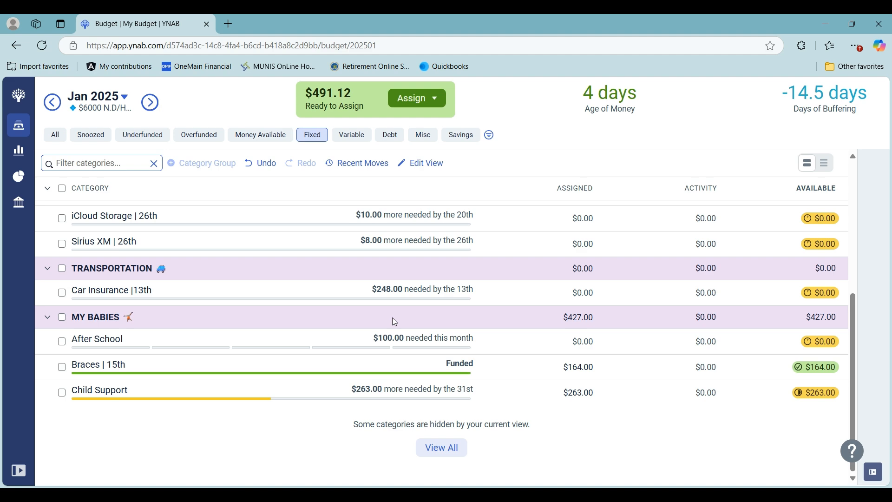
scroll(392, 317, "up", 3)
scroll(394, 321, "up", 1)
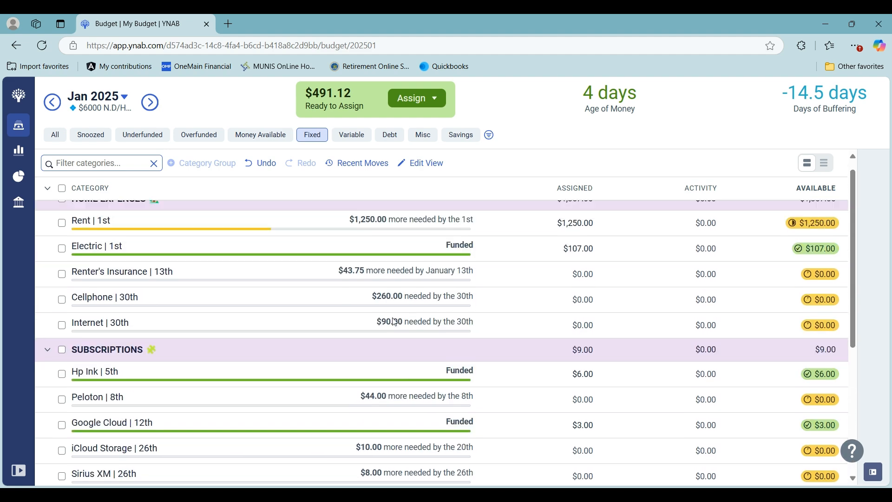
scroll(237, 319, "up", 1)
scroll(236, 319, "down", 2)
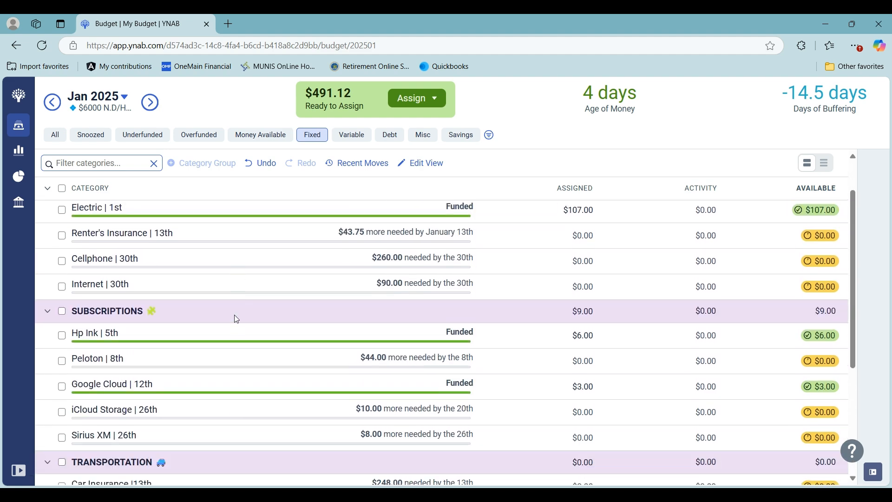
scroll(237, 318, "down", 3)
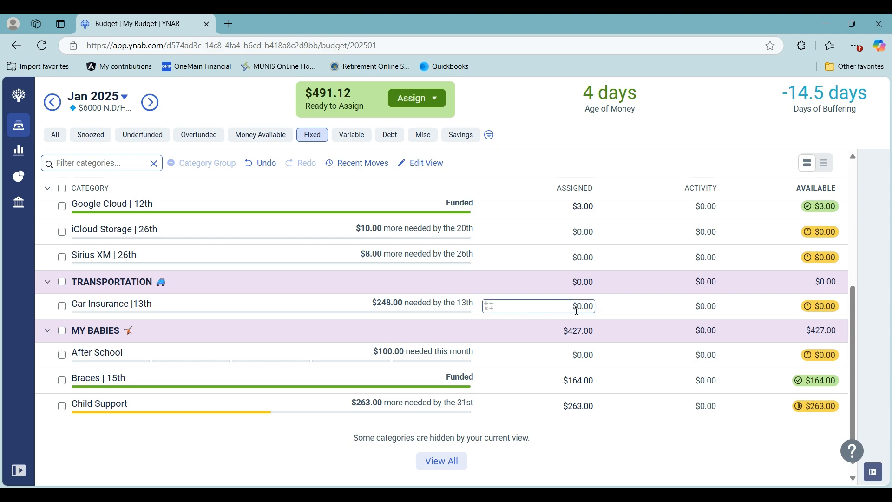
Assign $248 to the Car Insurance category in the Transportation group
left_click(576, 310)
type("248")
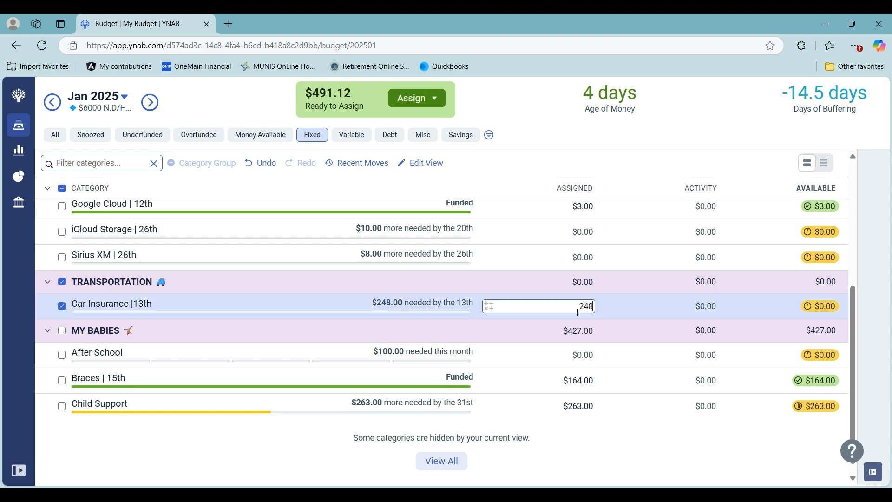
key("Return")
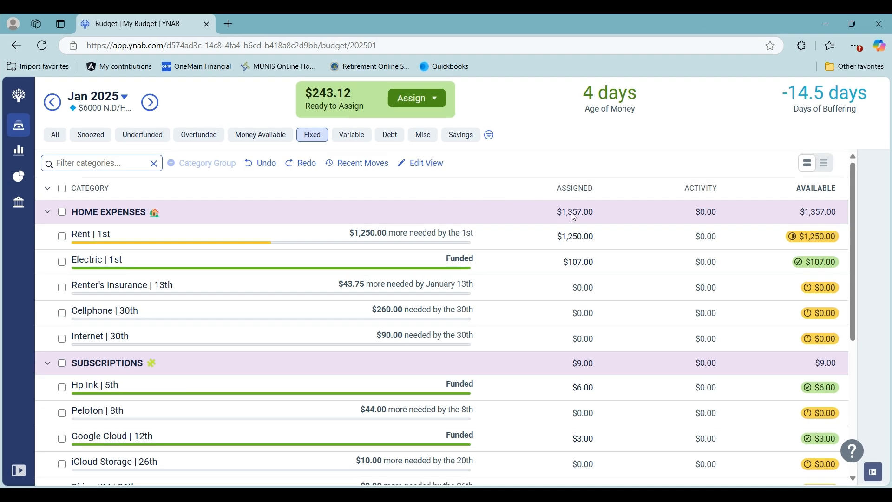
Clear the Rent category's assigned amount in the Home Expenses group, and deselect the category
left_click(569, 241)
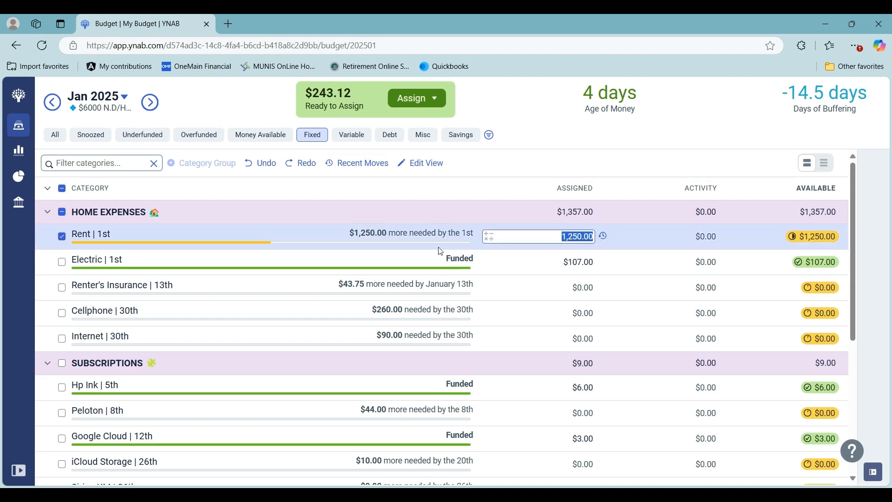
key("BackSpace")
left_click(61, 238)
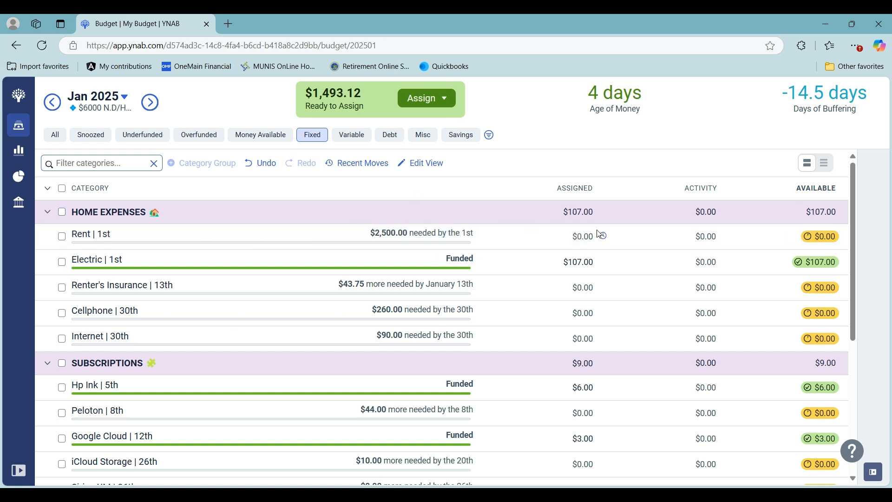
Manually assign the whole ready-to-assign balance of $1,493.12 to the Rent category, and deselect it
left_click(580, 236)
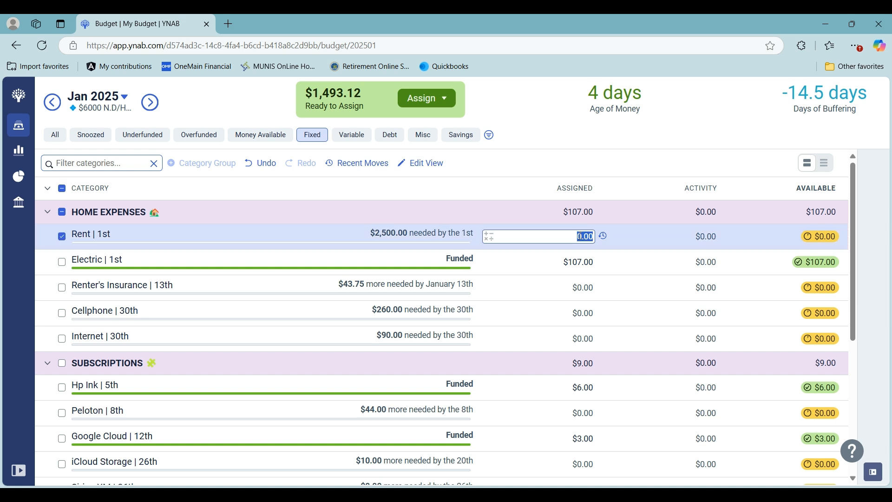
left_click(426, 98)
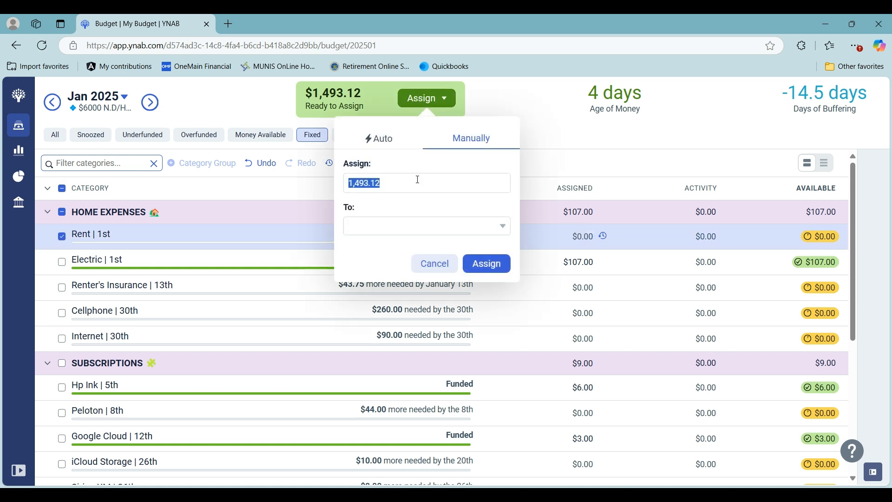
left_click(405, 221)
left_click(404, 312)
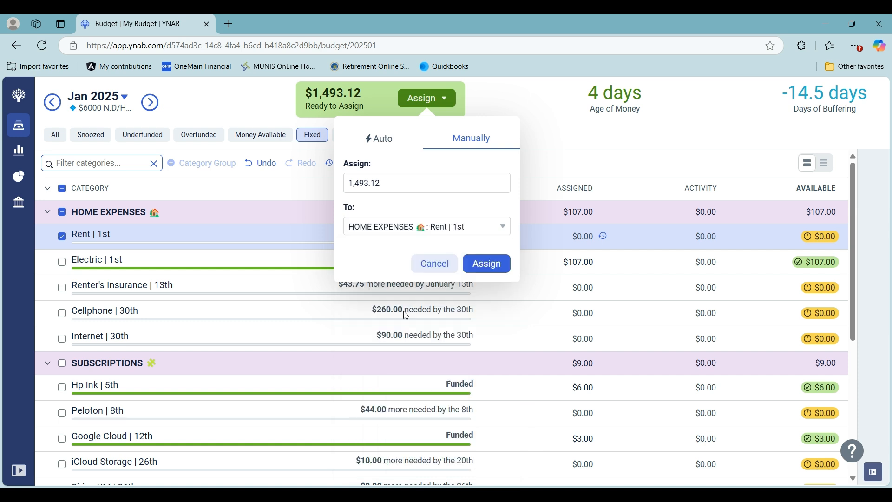
left_click(492, 269)
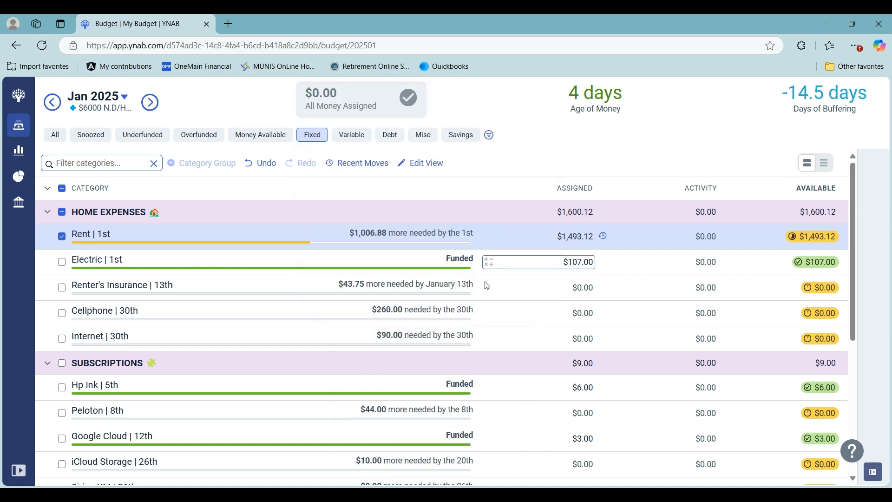
left_click(62, 237)
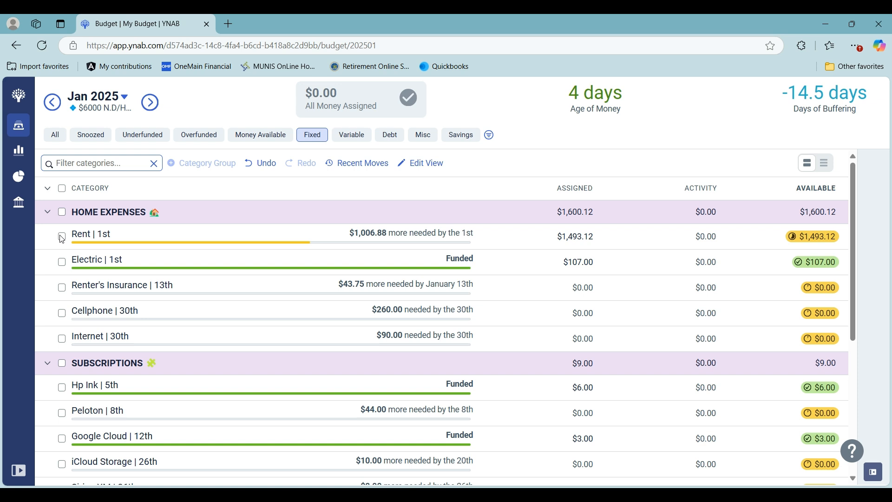
Check the remaining Fixed categories, restore the view of all categories, and review funding from Subscriptions through Transportation and Personal
scroll(657, 340, "down", 5)
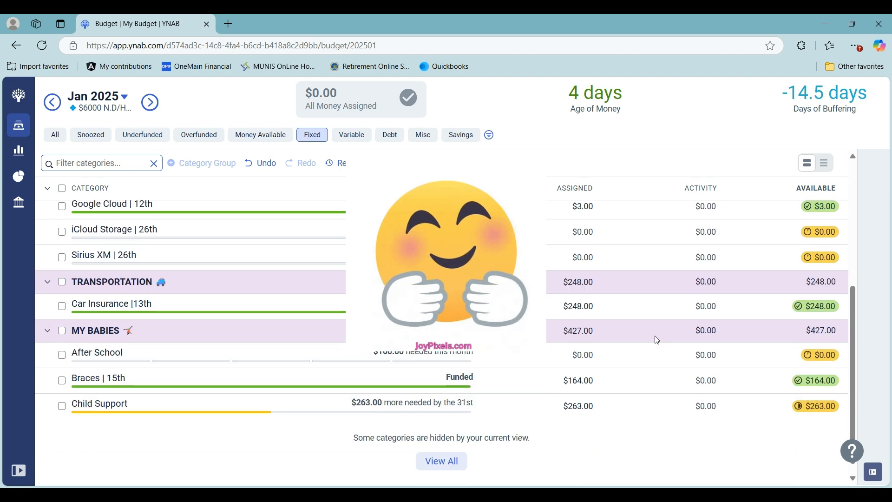
scroll(657, 340, "up", 5)
left_click(63, 133)
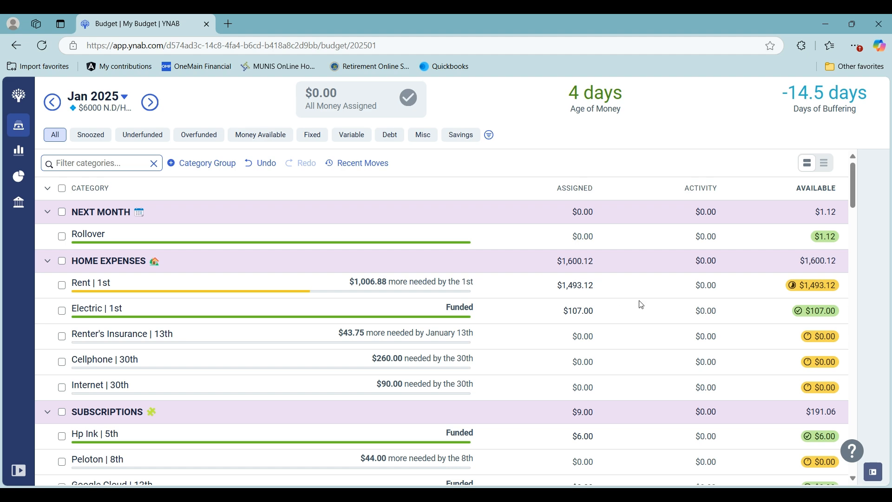
scroll(641, 305, "down", 5)
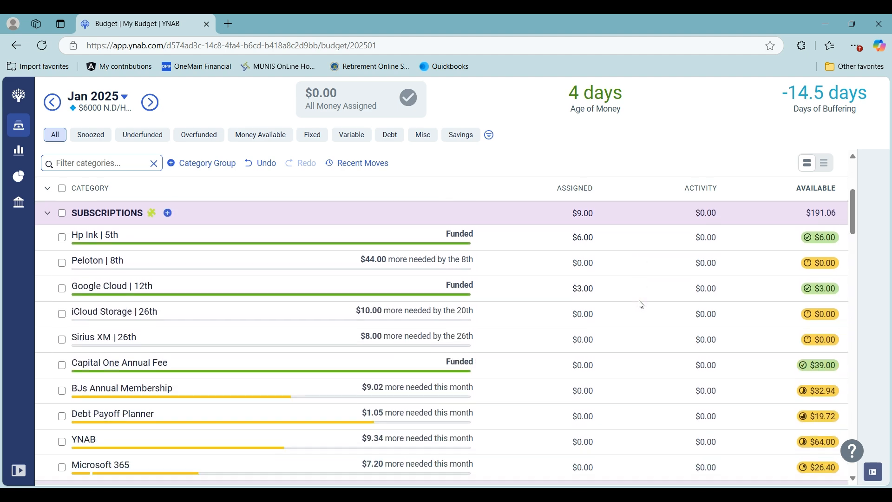
scroll(641, 305, "down", 4)
scroll(641, 304, "down", 8)
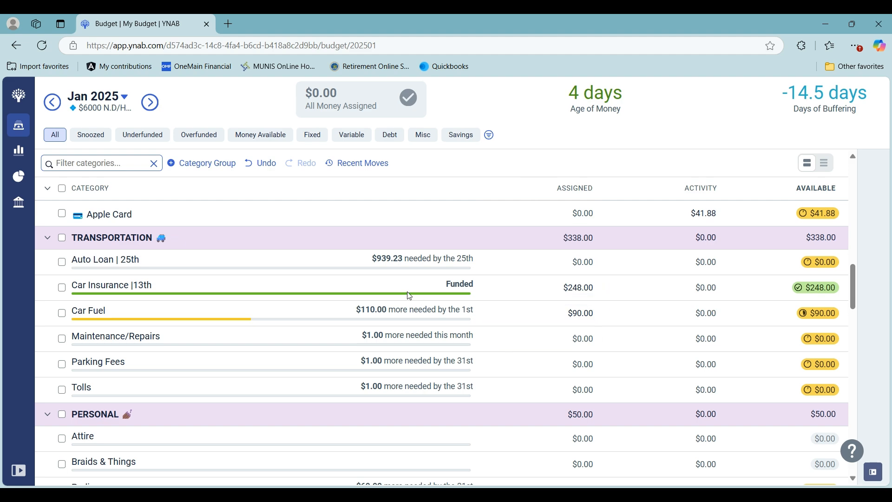
scroll(409, 296, "down", 3)
scroll(410, 295, "up", 5)
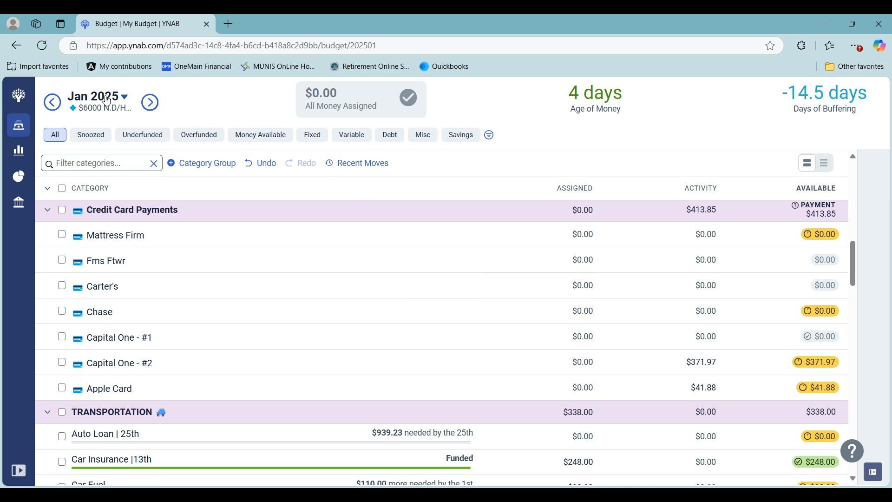
Read the goals in the January 2025 month note, close it, and return to the Subscriptions group
left_click(94, 113)
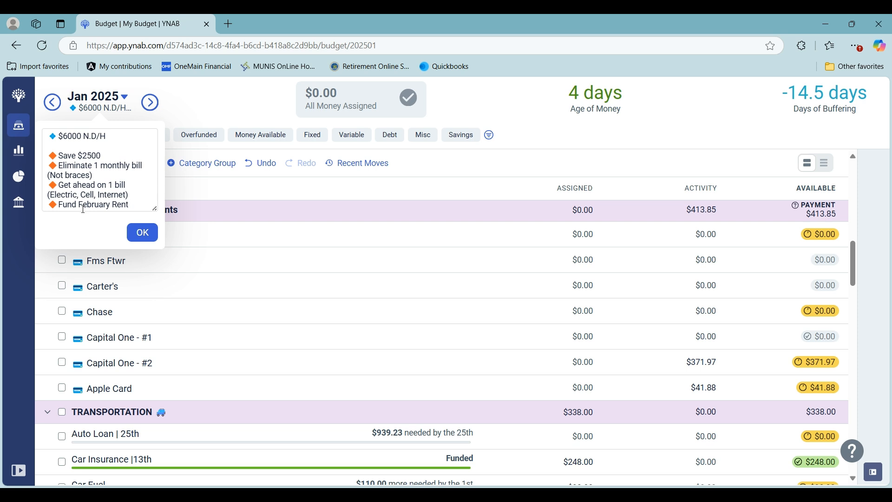
left_click(141, 233)
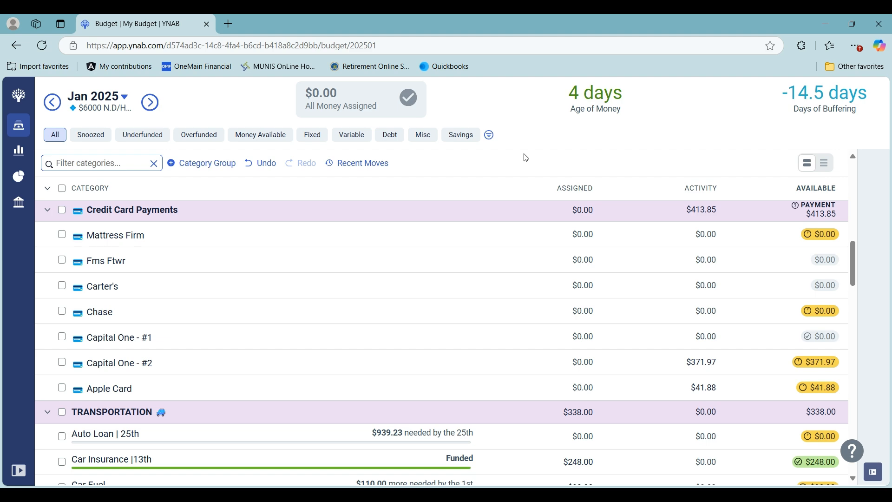
scroll(526, 158, "up", 10)
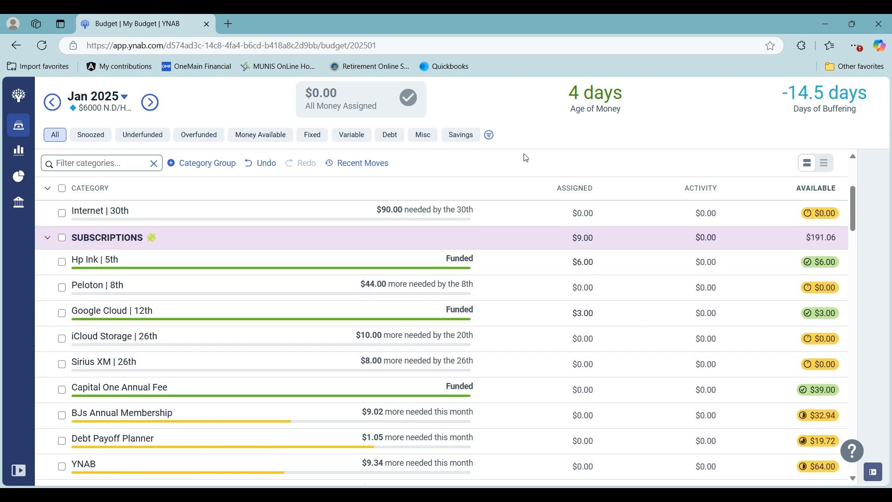